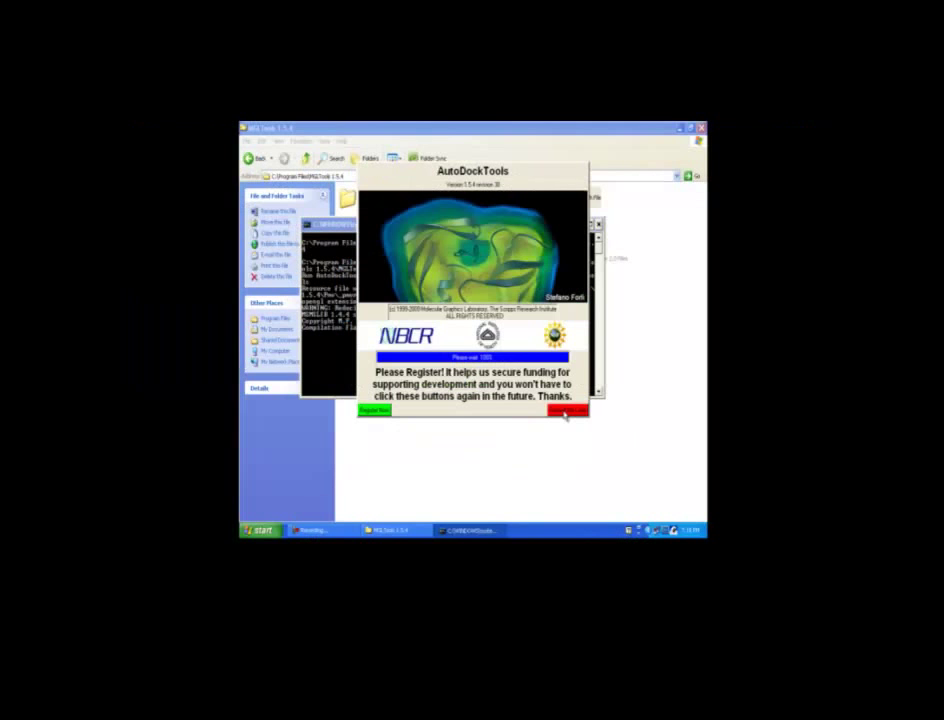
Step: Skip the registration and AutoDock version prompts and maximize the AutoDockTools window
click(565, 411)
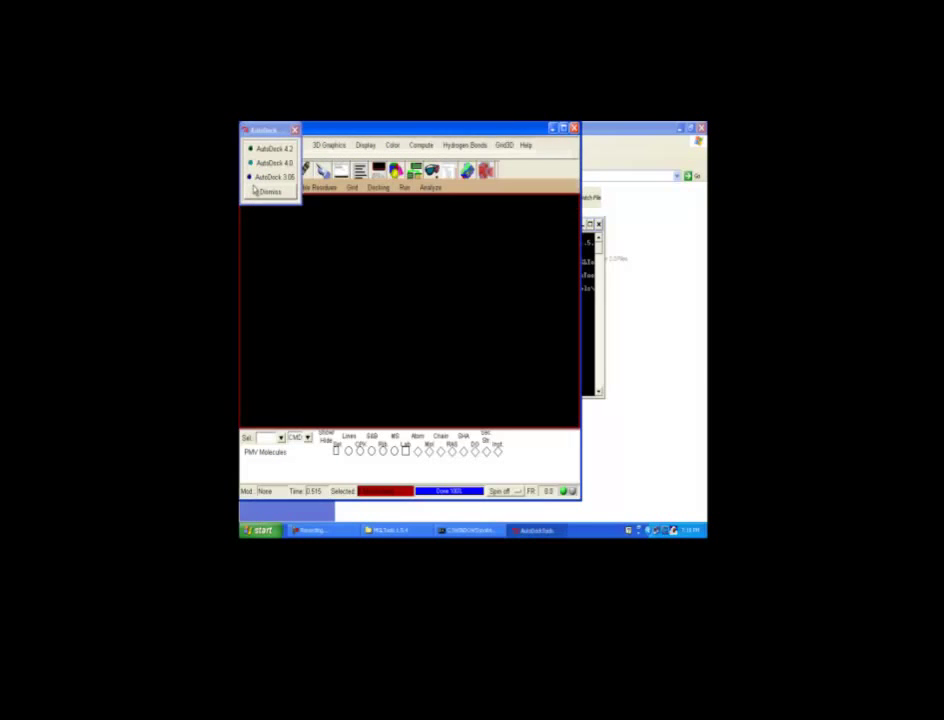
click(264, 193)
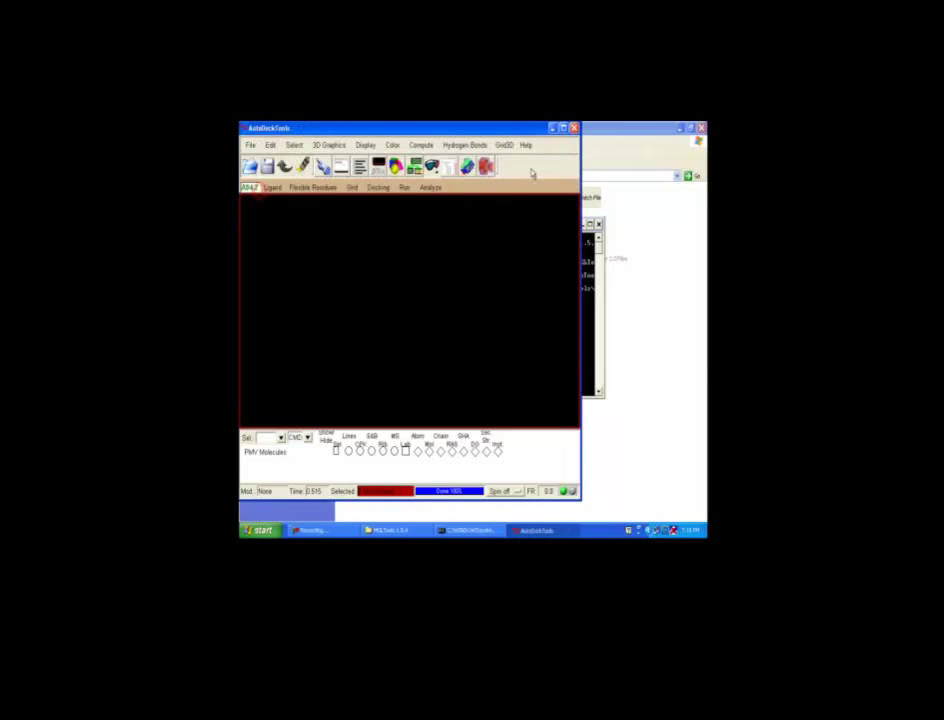
click(563, 128)
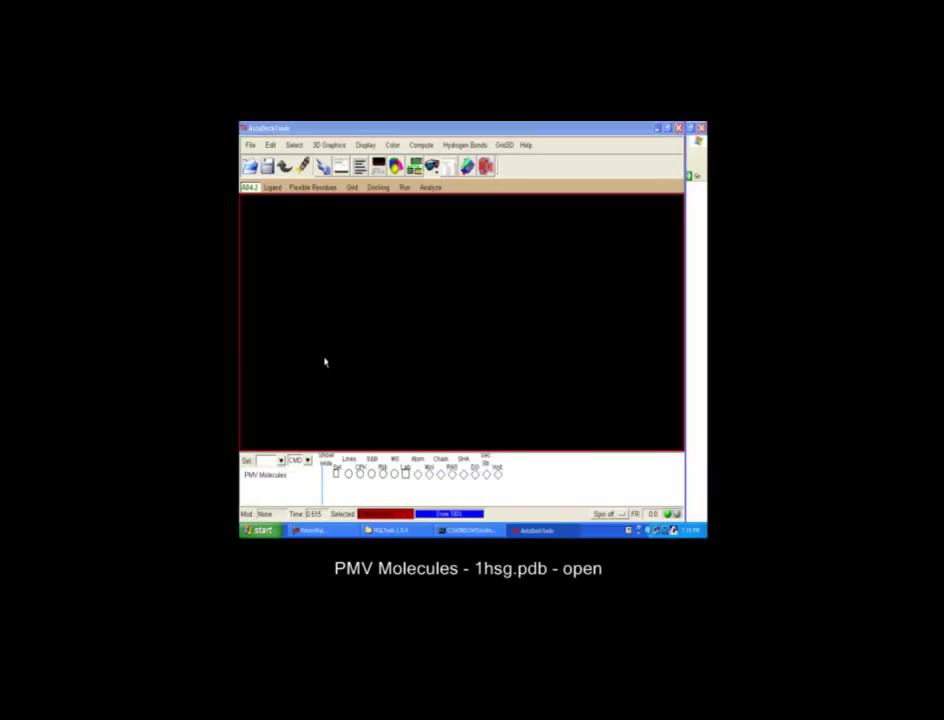
Step: Load the 1hsg molecule file into the viewer and color its lines by atom type
click(301, 188)
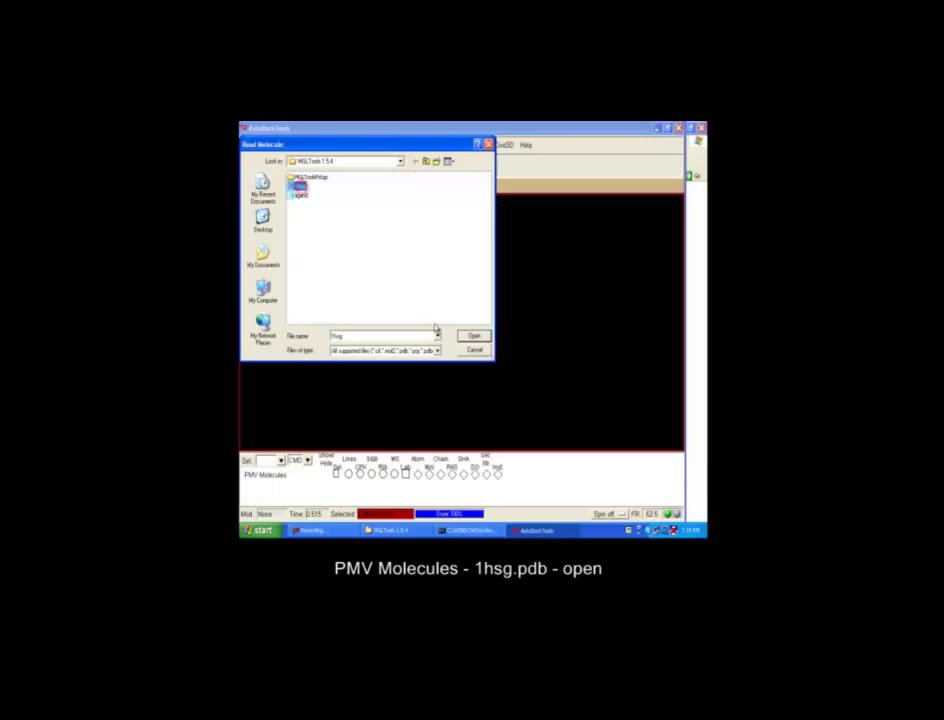
click(470, 334)
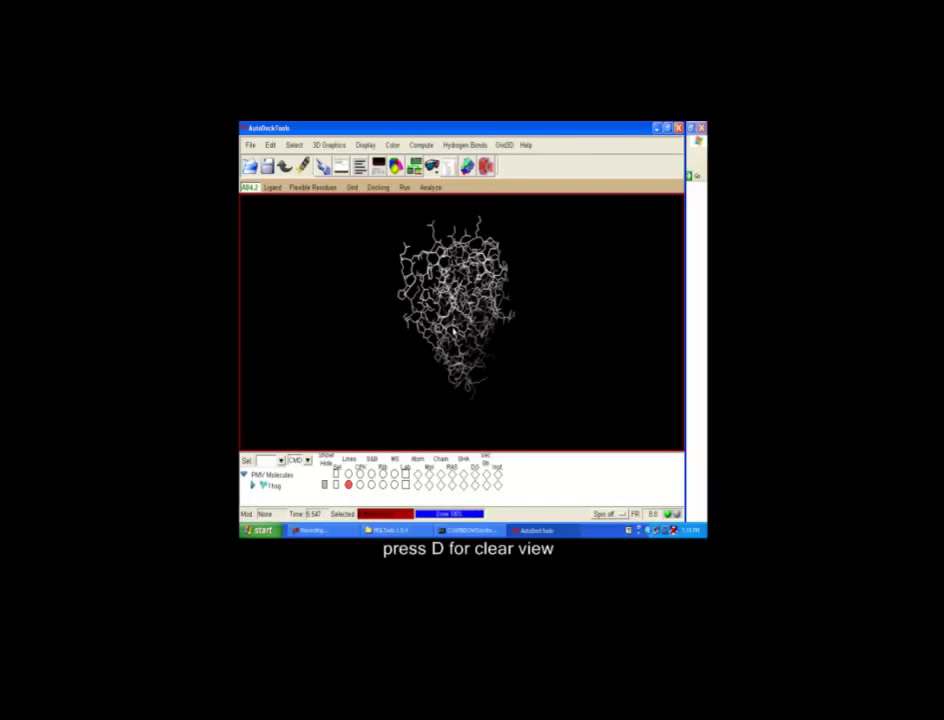
click(417, 485)
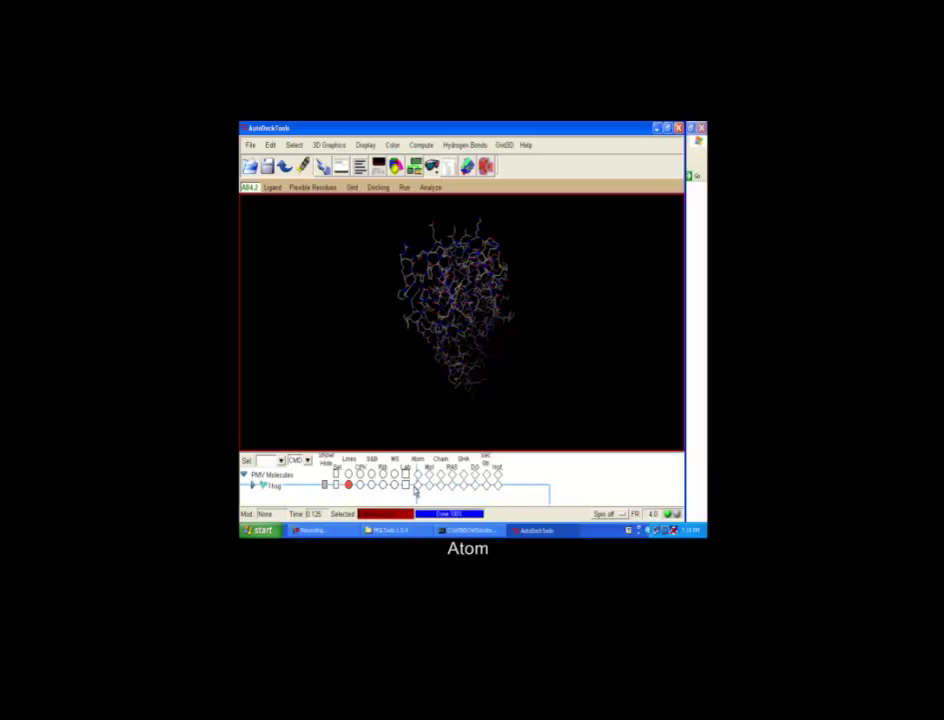
Step: Add hydrogens to the 1hsg molecule with the default Add Hydrogens options
click(270, 145)
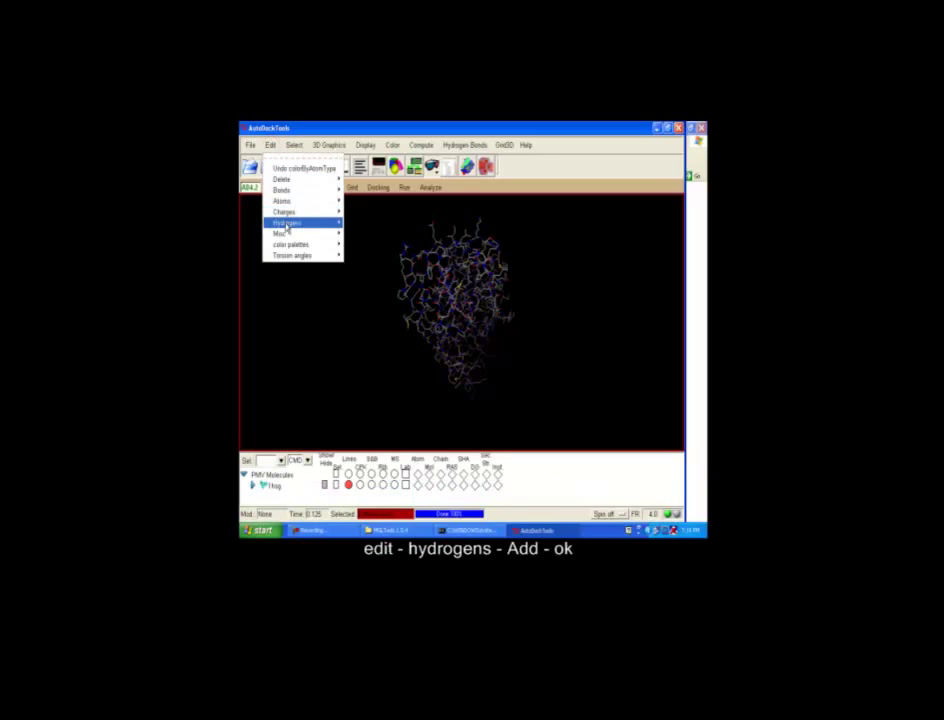
mouse_move(305, 226)
click(358, 231)
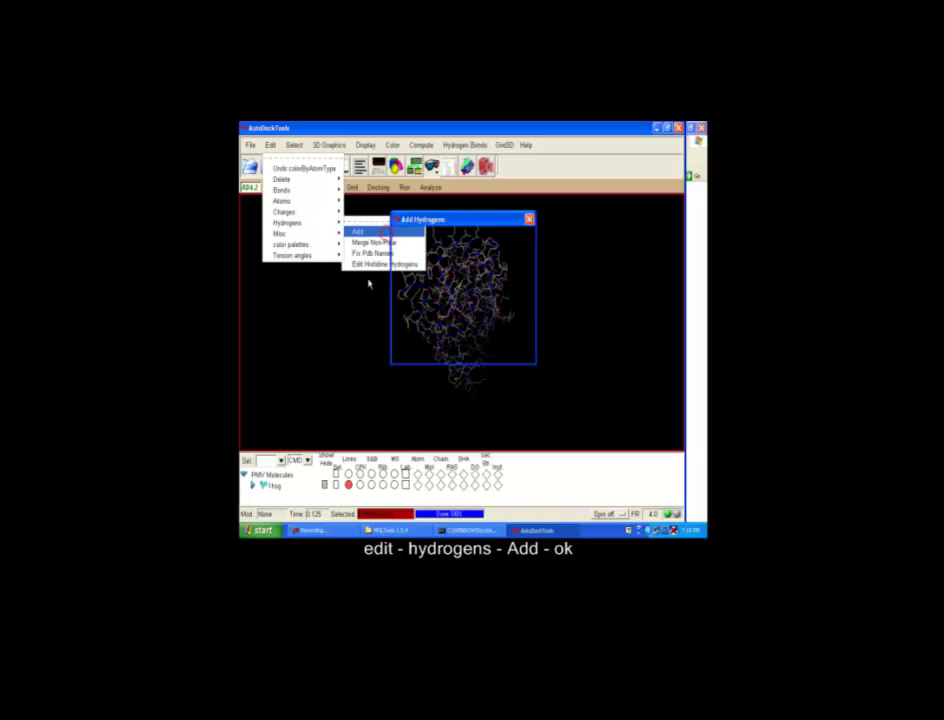
click(425, 353)
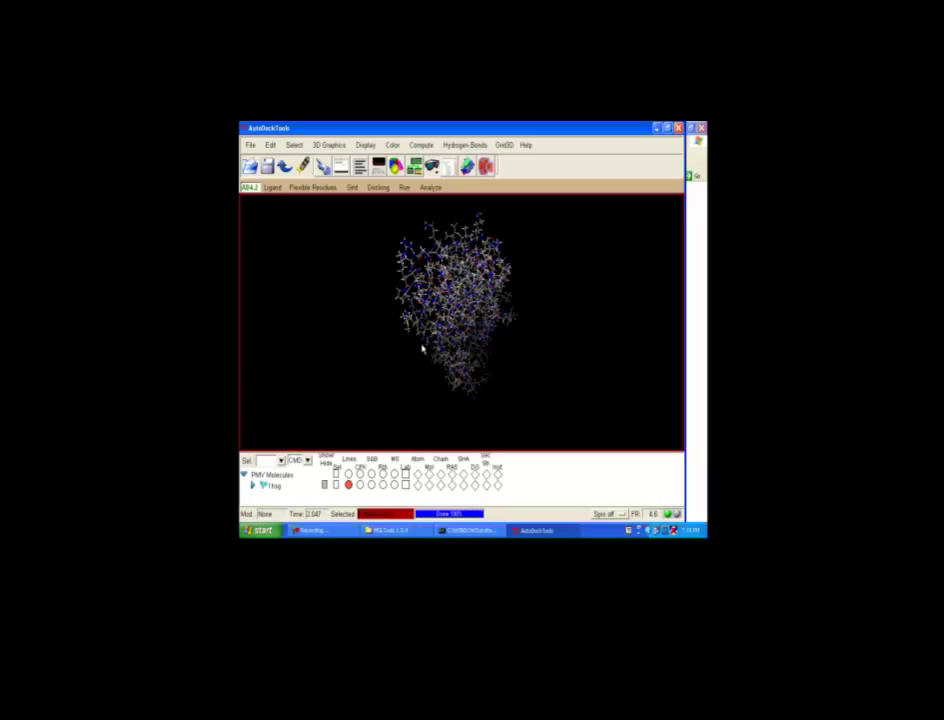
Step: Write 1hsg as a PDB file with ATOM records and Sort Nodes enabled, and hide the molecule in the viewer
click(250, 145)
mouse_move(264, 203)
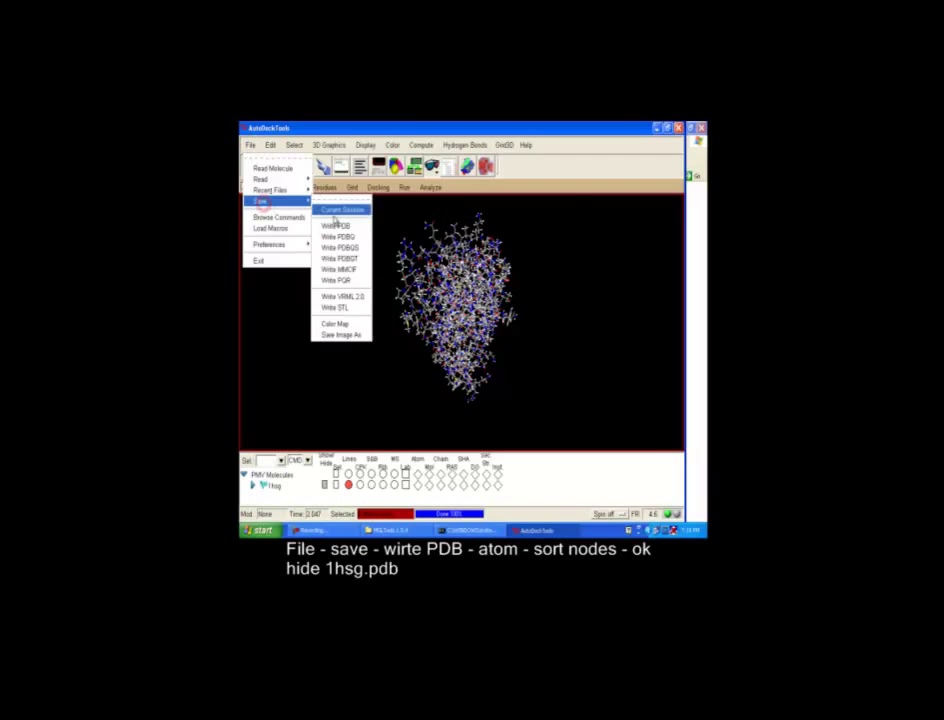
click(338, 226)
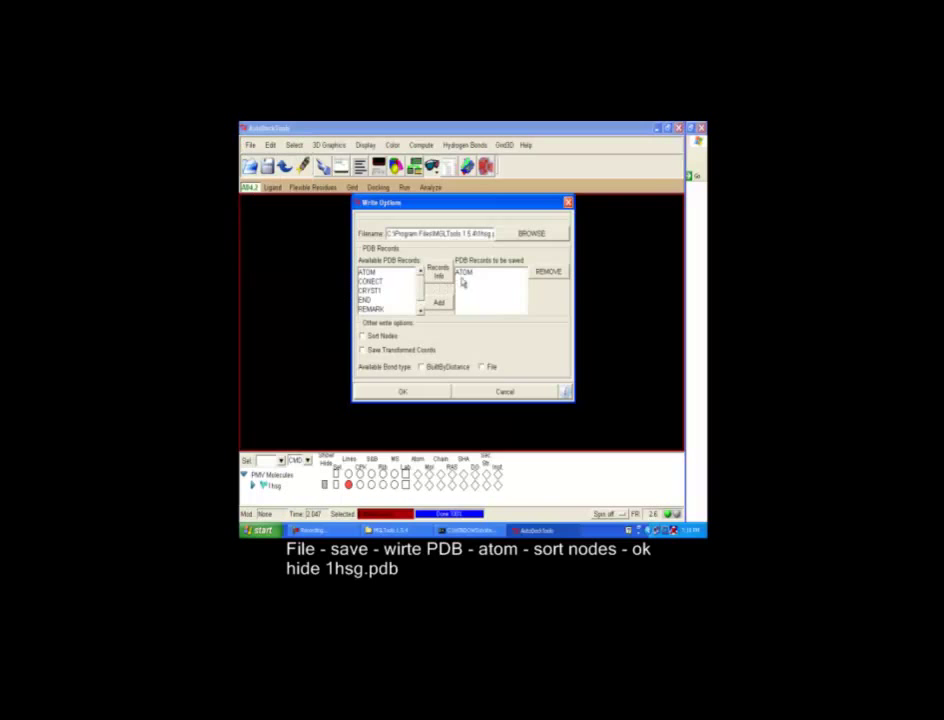
click(465, 273)
click(363, 336)
click(401, 392)
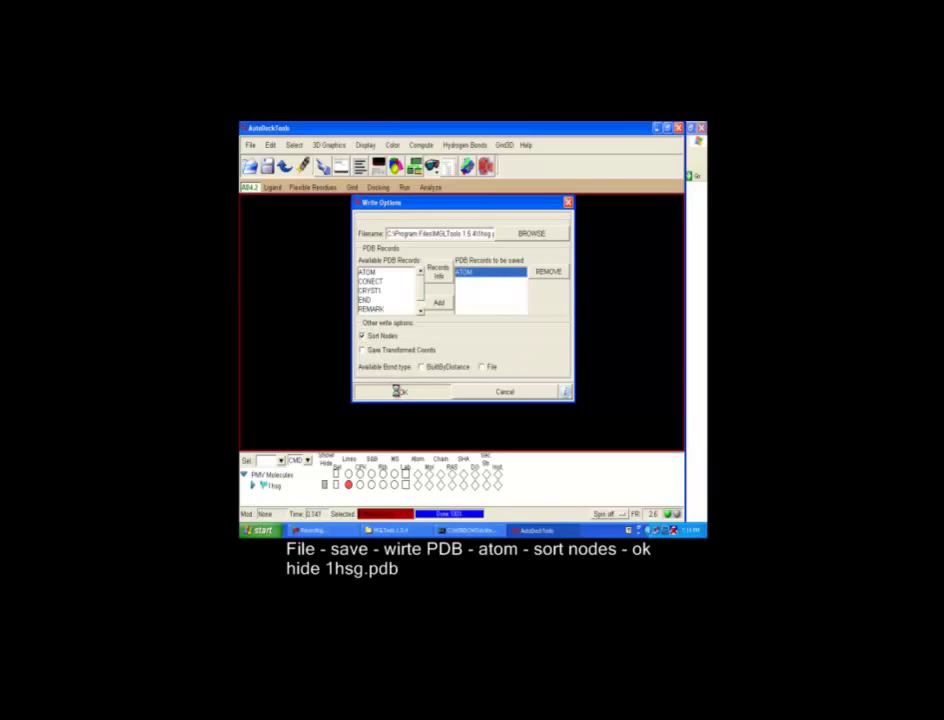
click(324, 485)
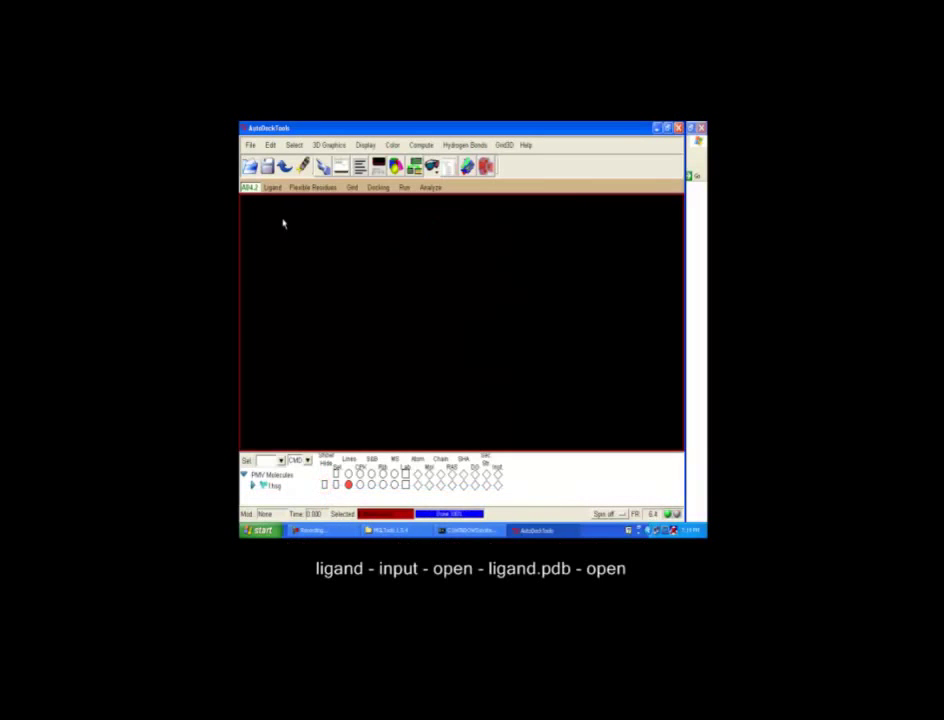
Step: Open the PDB file ligand as the AutoDock4 ligand input and accept its setup summary
click(272, 187)
mouse_move(283, 210)
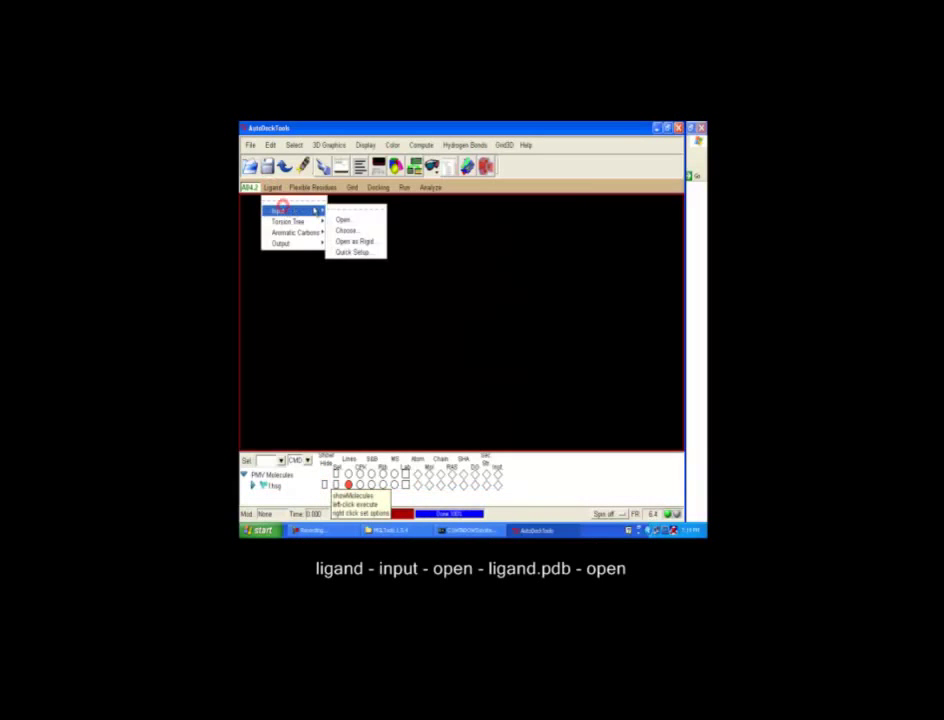
click(358, 221)
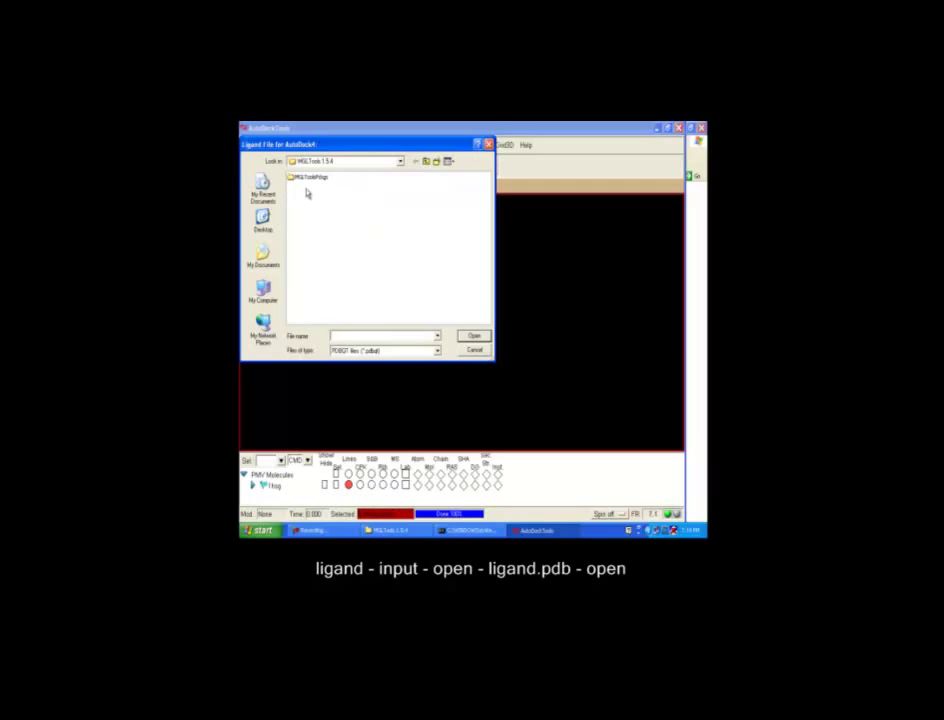
click(437, 353)
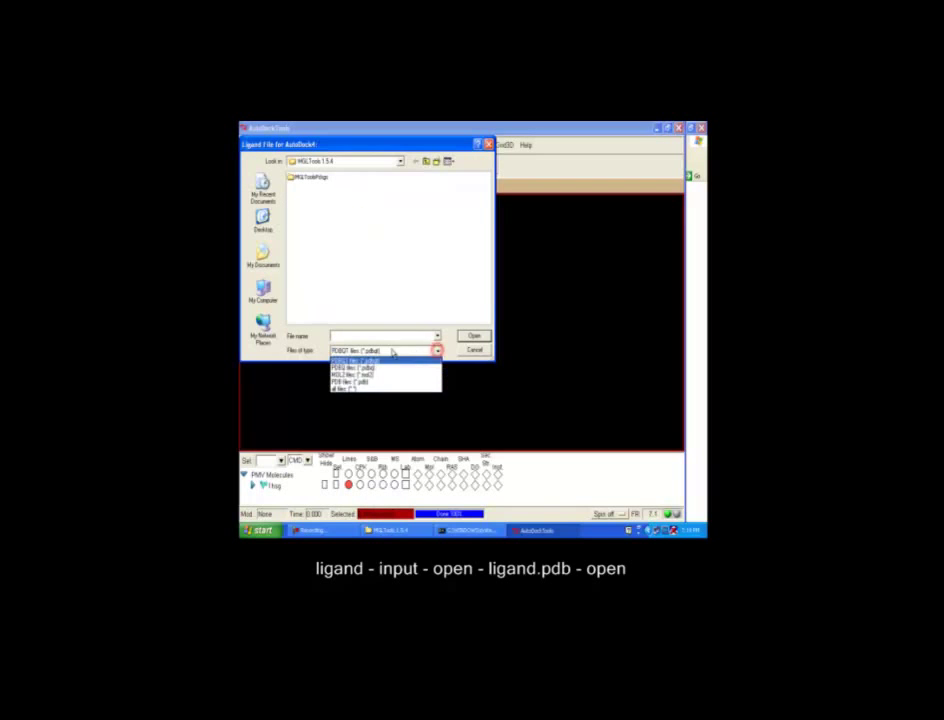
click(352, 382)
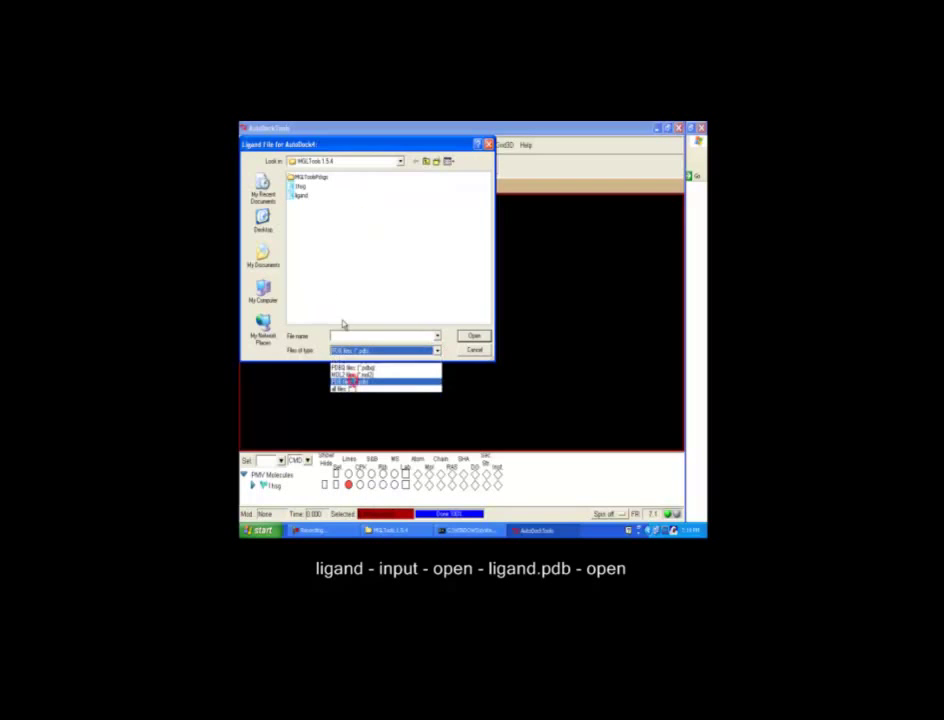
click(300, 196)
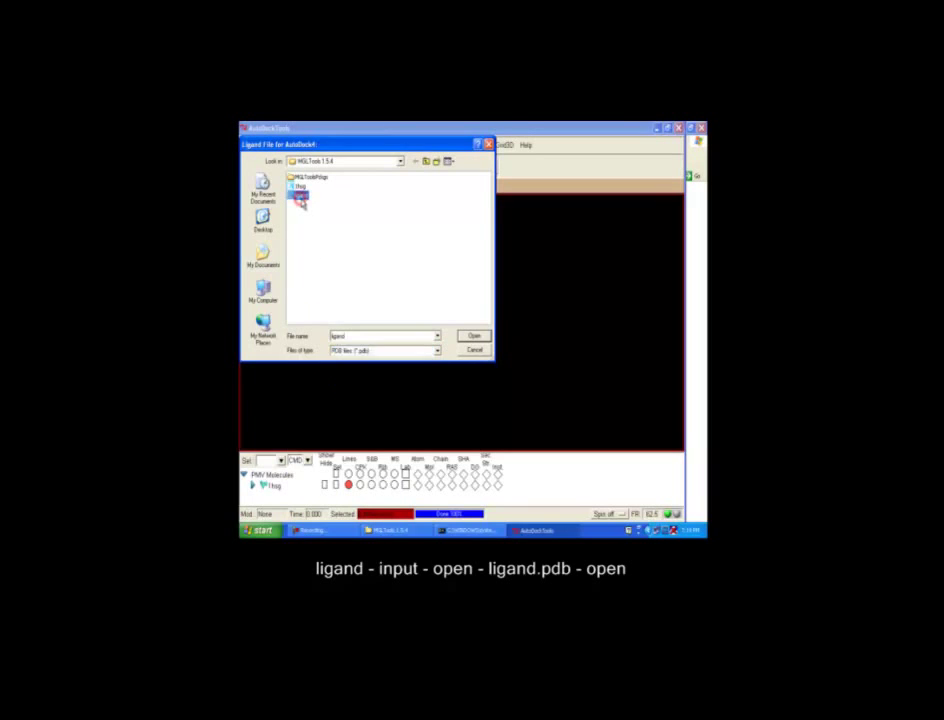
click(472, 336)
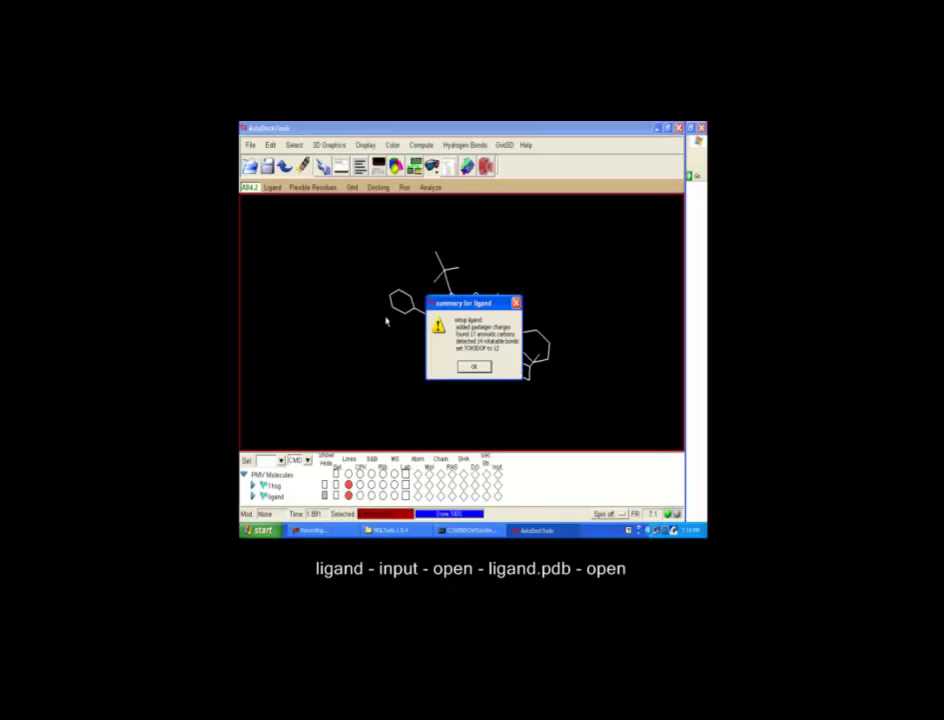
click(475, 367)
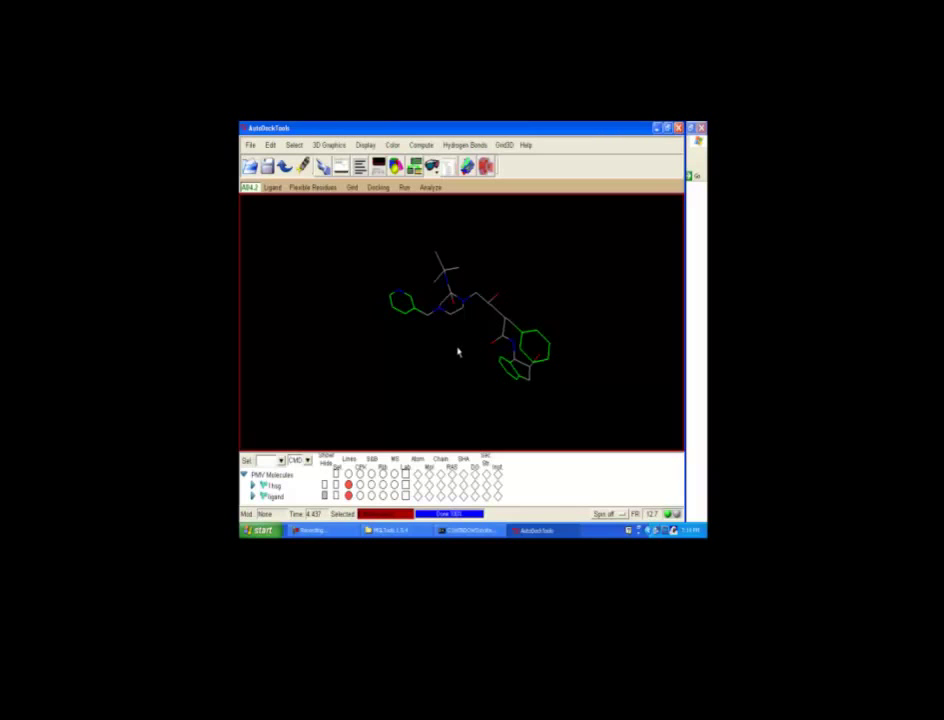
Step: Detect the root of the ligand's torsion tree
click(268, 187)
mouse_move(295, 221)
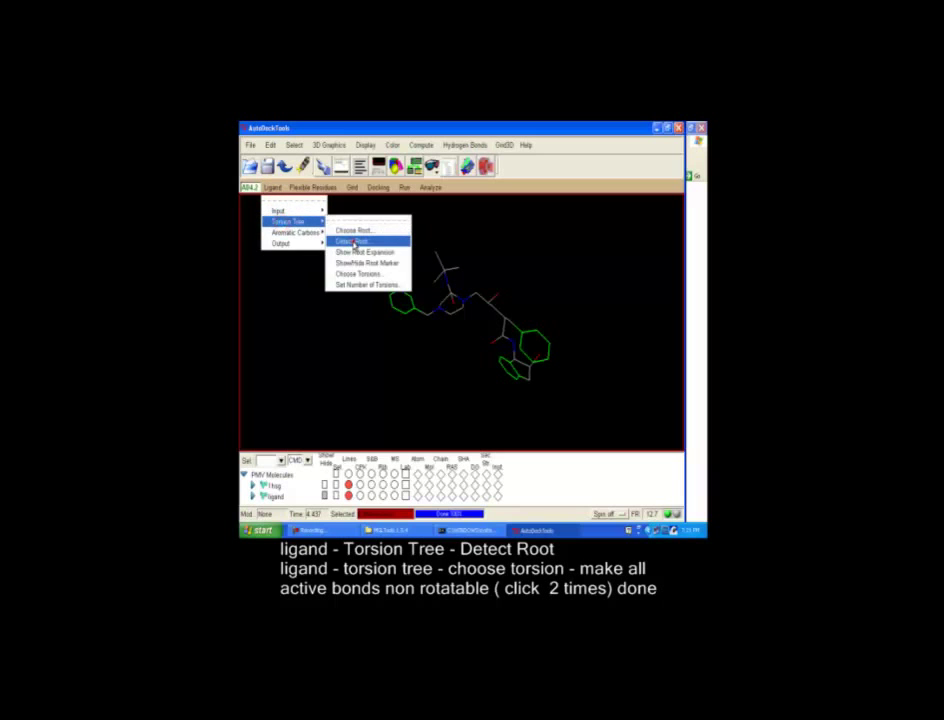
click(355, 241)
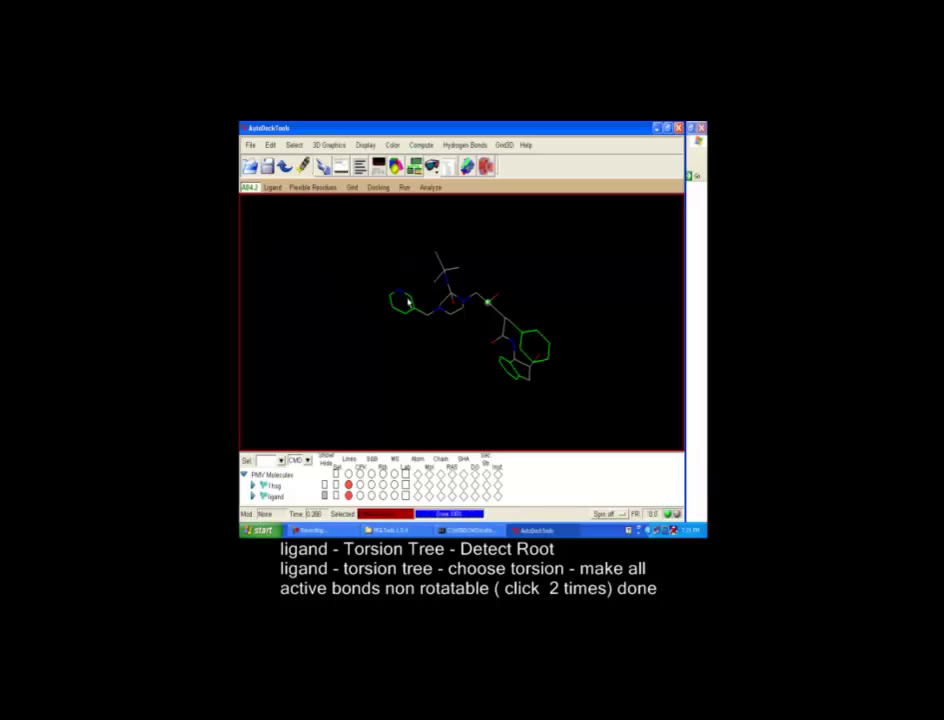
Step: Choose the ligand's torsions by switching all active bonds to non-rotatable and back to rotatable, and finish the torsion count
click(273, 187)
mouse_move(283, 222)
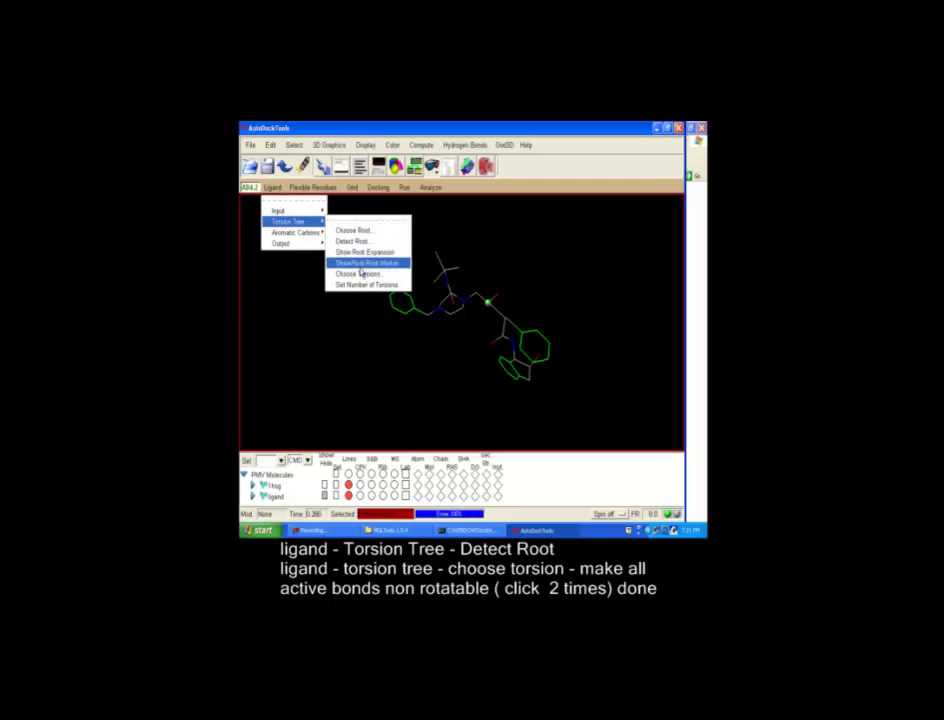
click(362, 274)
click(316, 286)
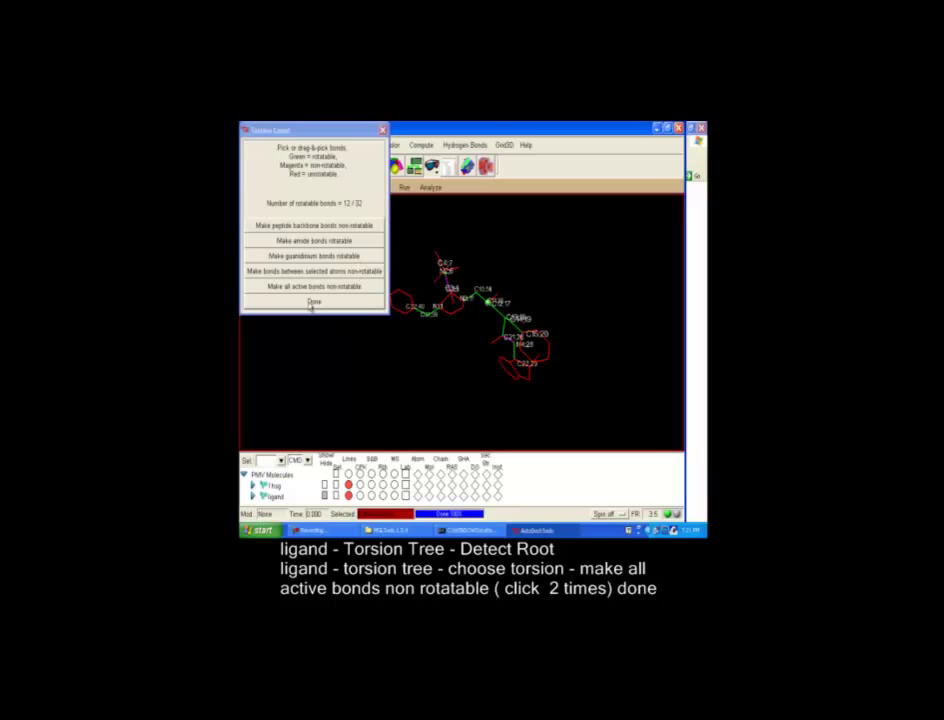
click(312, 287)
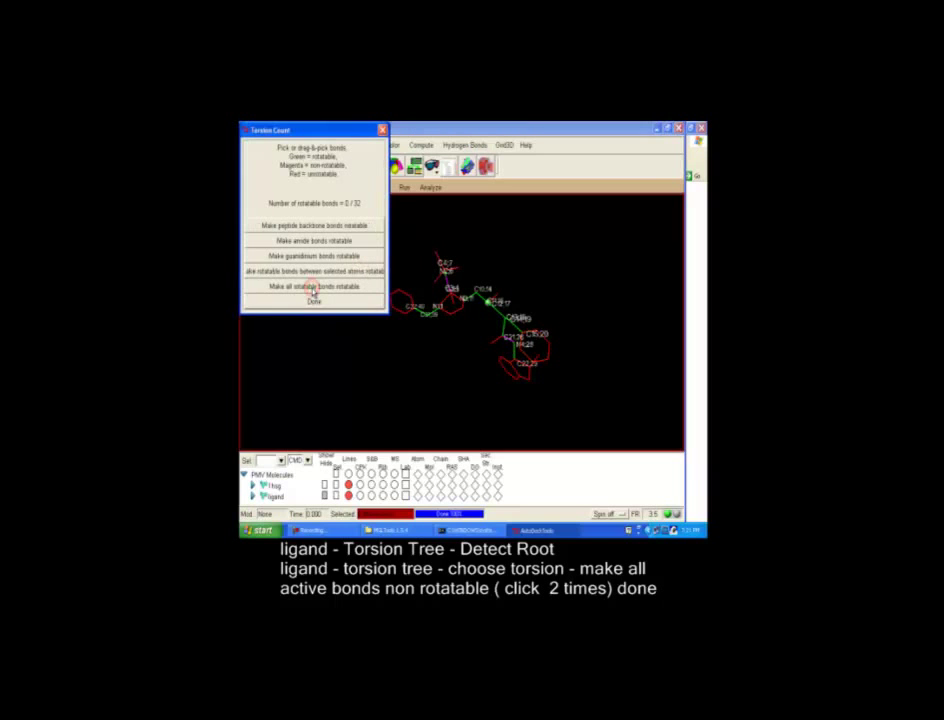
click(311, 288)
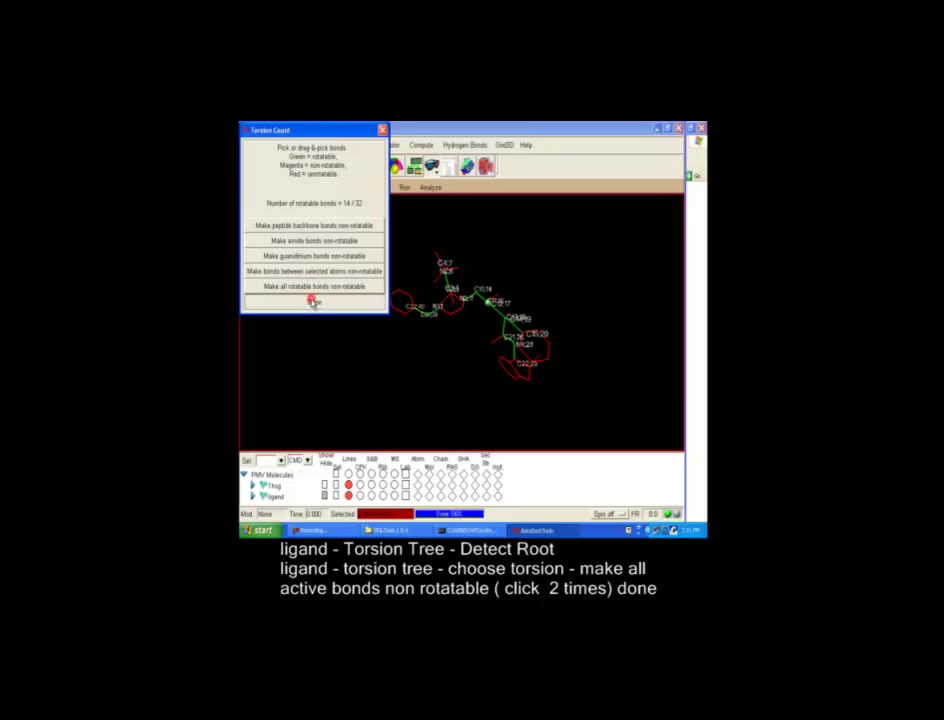
click(314, 301)
Step: Set the ligand's number of active torsions to 6, moving the fewest atoms
click(273, 188)
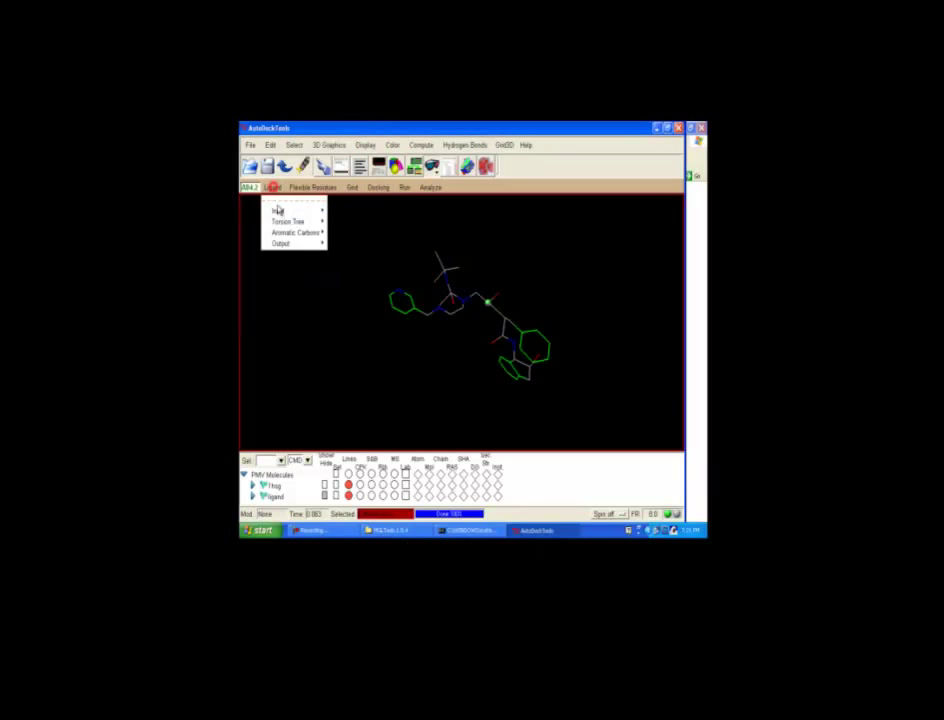
mouse_move(288, 221)
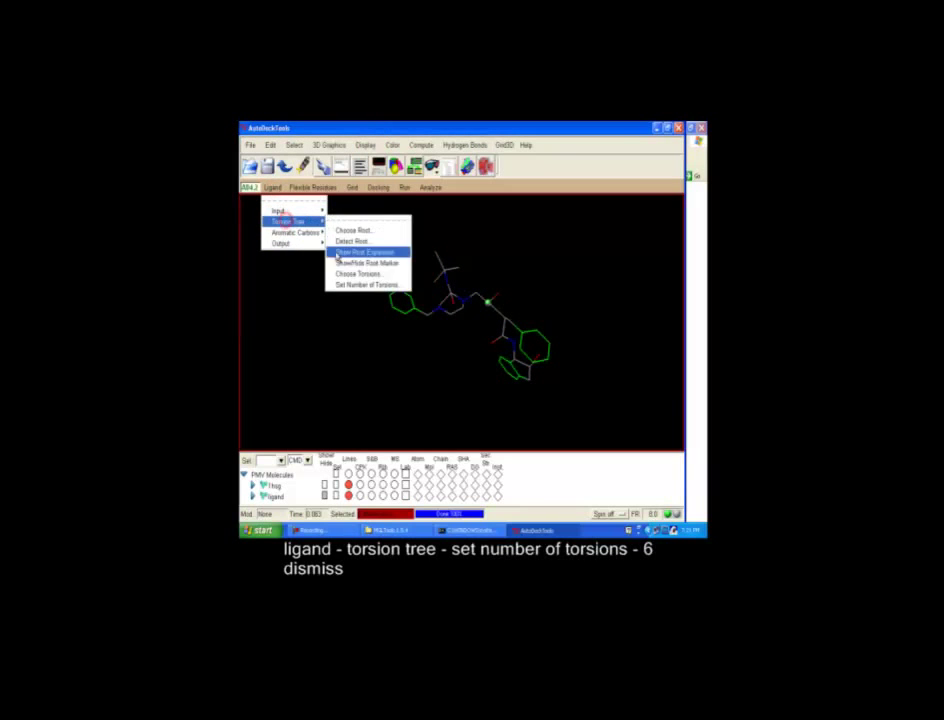
click(345, 285)
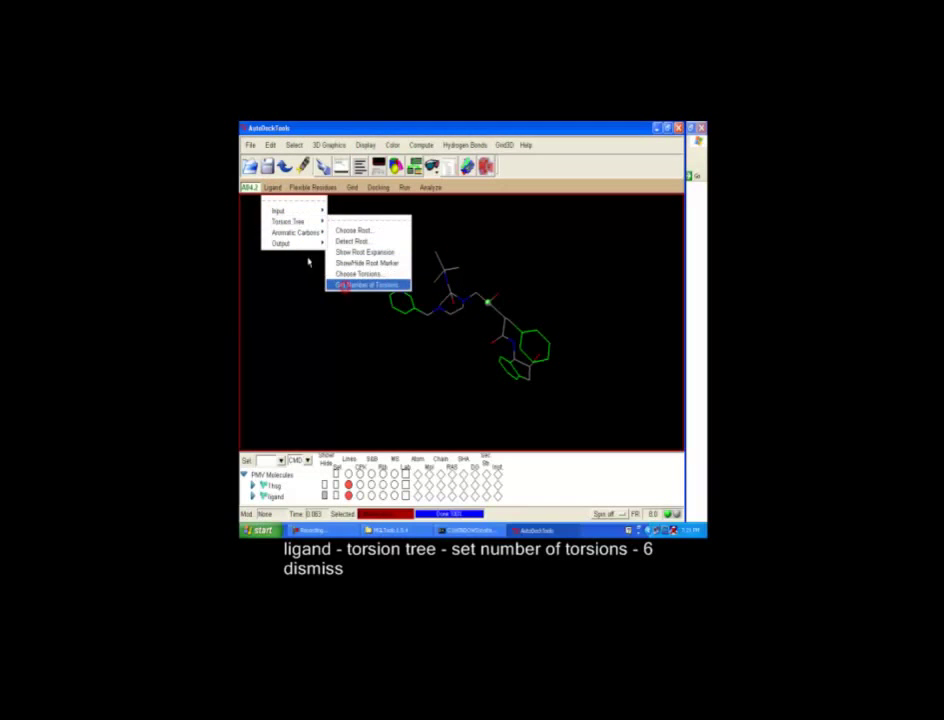
click(289, 200)
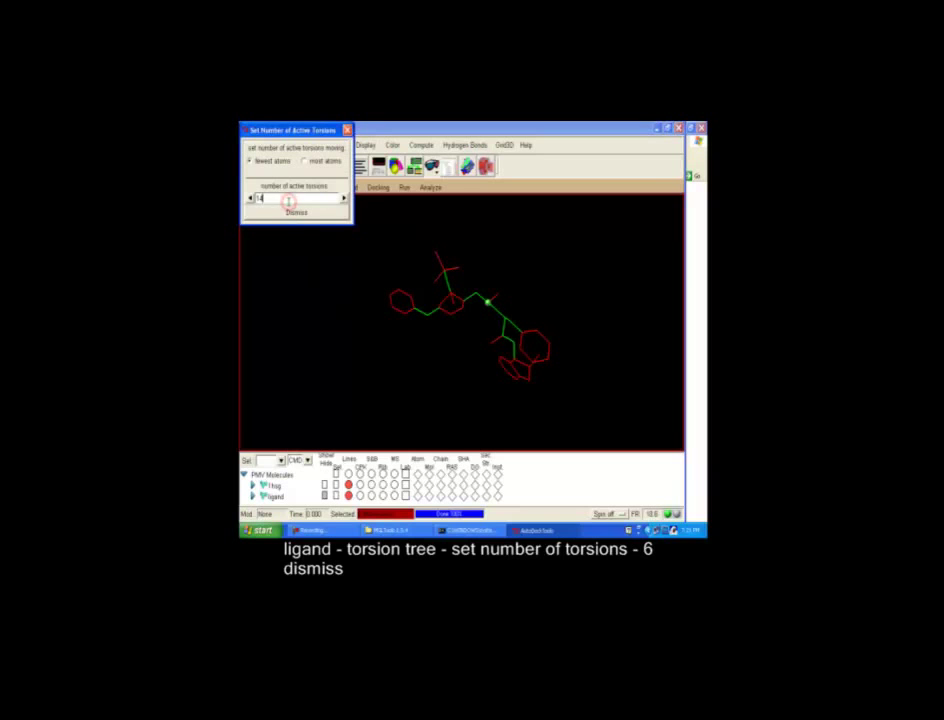
key(BackSpace)
key(BackSpace)
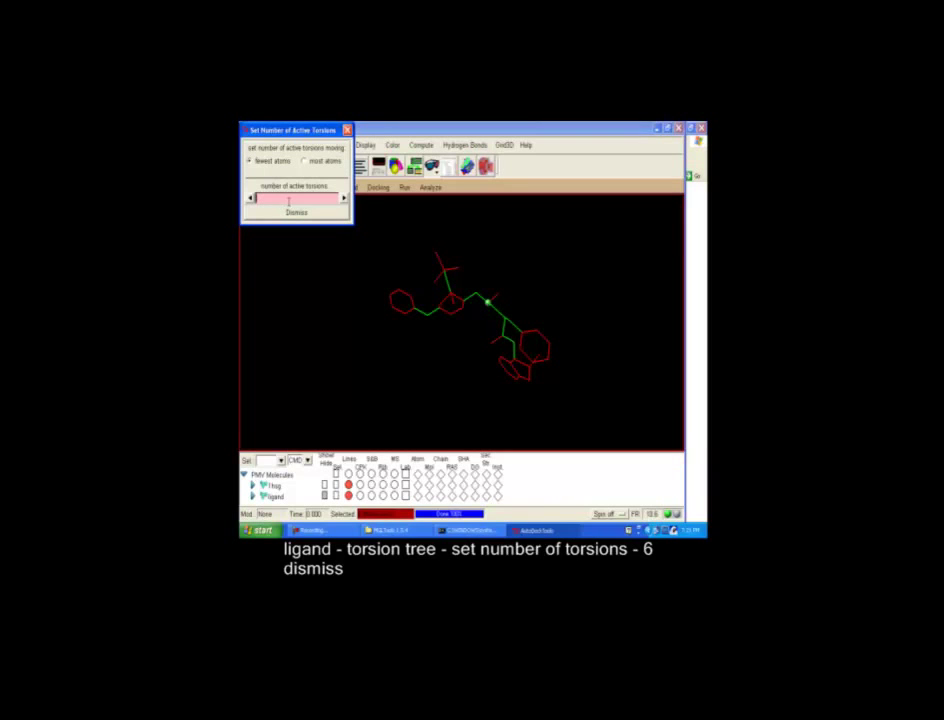
text(6)
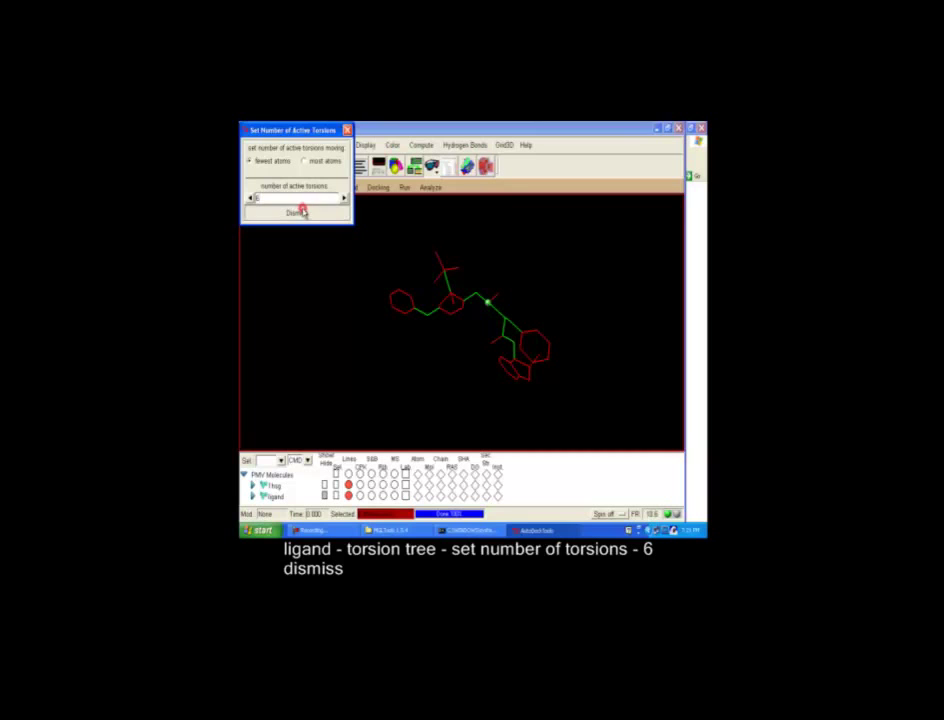
click(300, 213)
Step: Save the prepared ligand as a PDBQT file named ligand in the MGLTools 1.5.4 folder
click(273, 188)
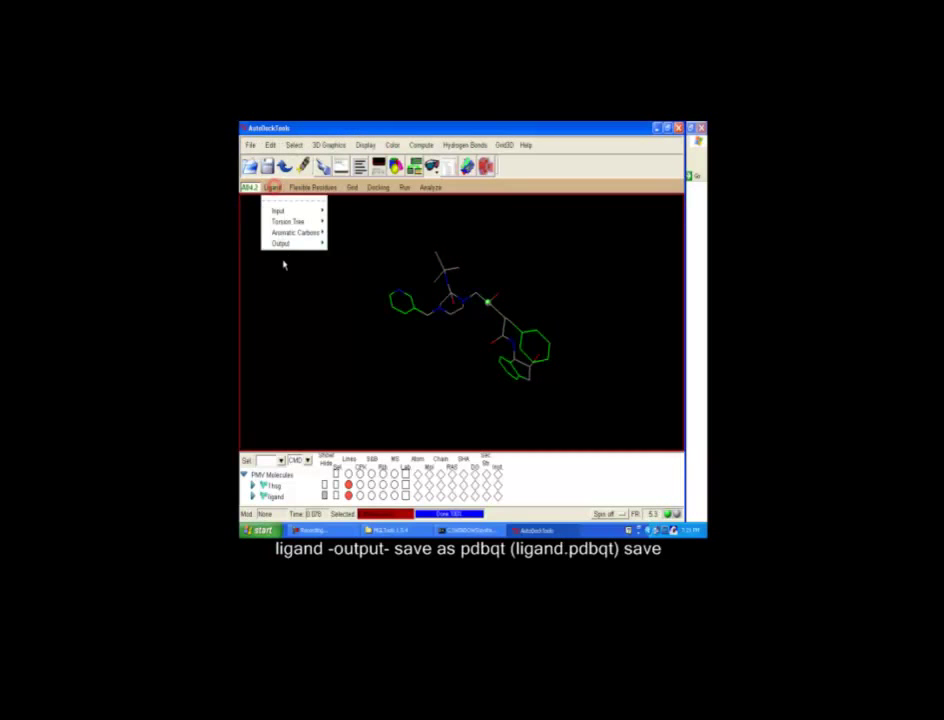
mouse_move(283, 243)
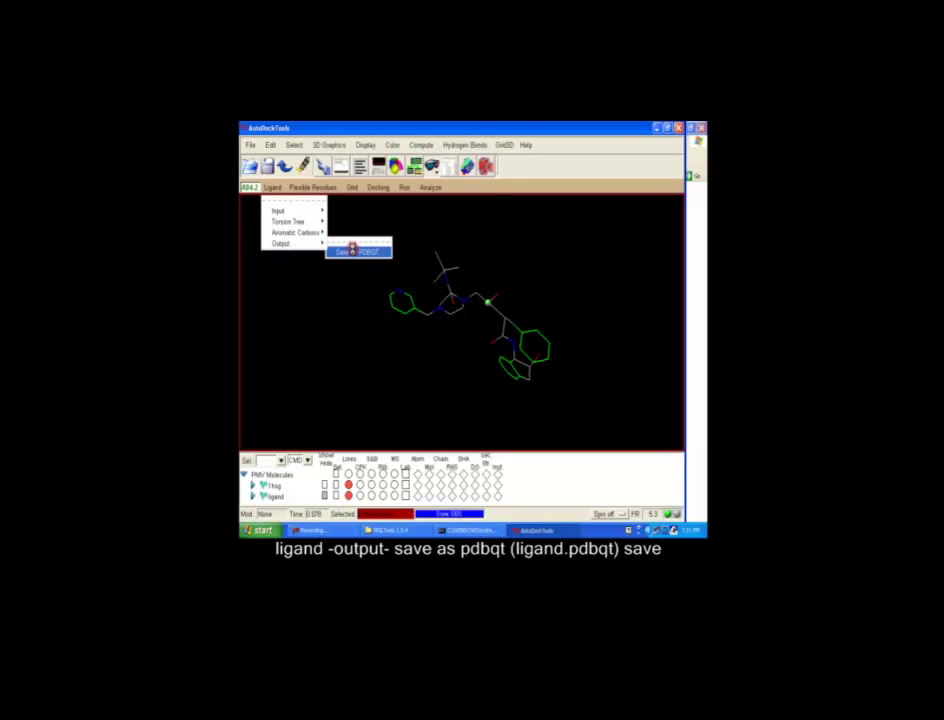
click(353, 252)
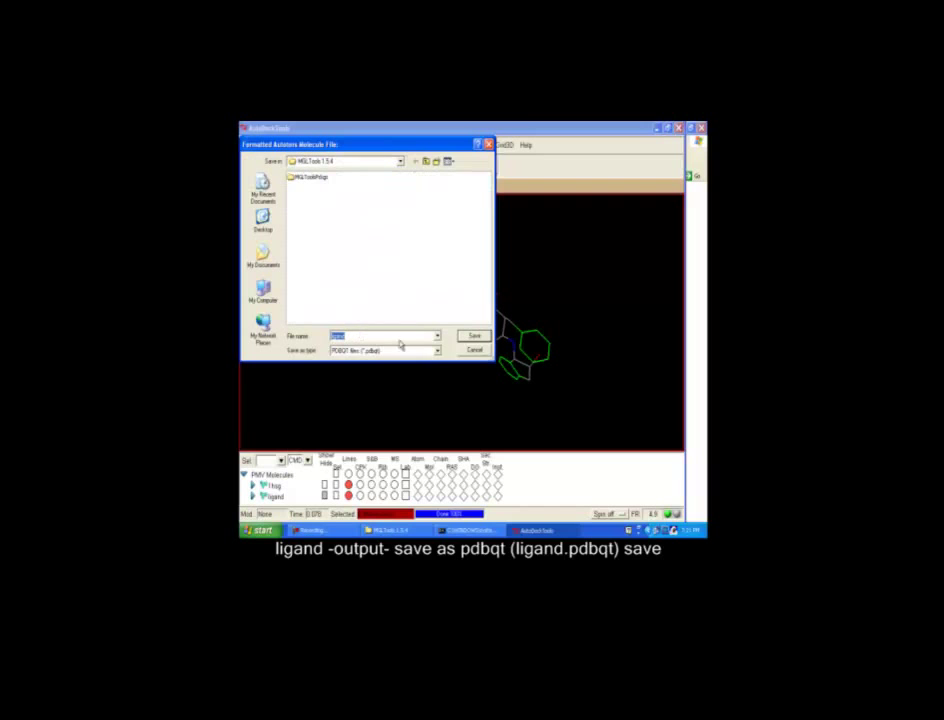
click(474, 337)
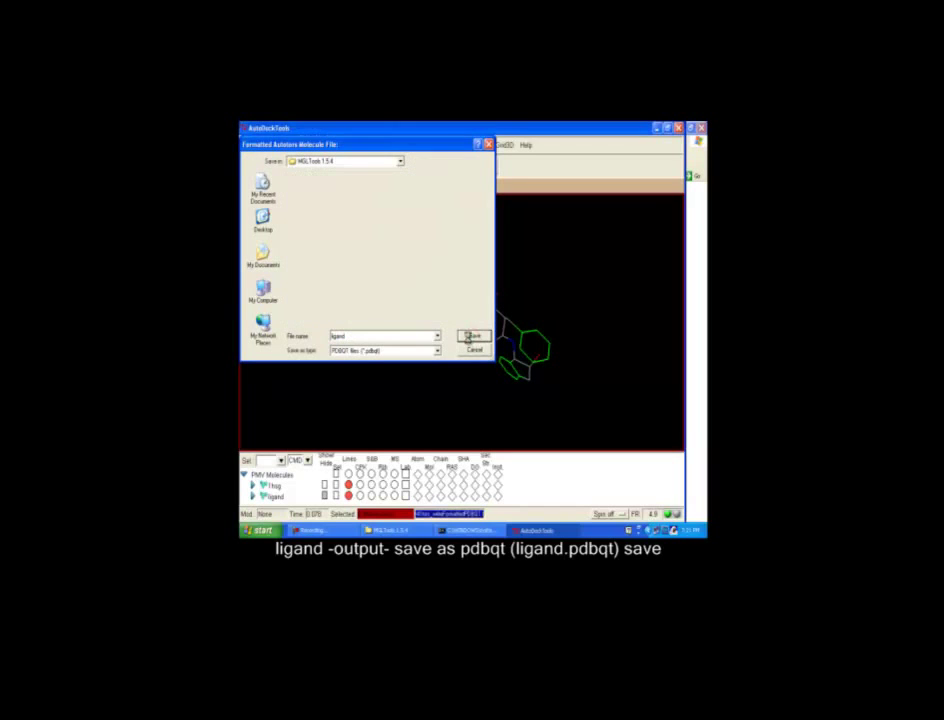
Step: Show 1hsg instead of the ligand and choose it as the flexible-residue macromolecule, merging its non-polar hydrogens
click(325, 494)
click(325, 485)
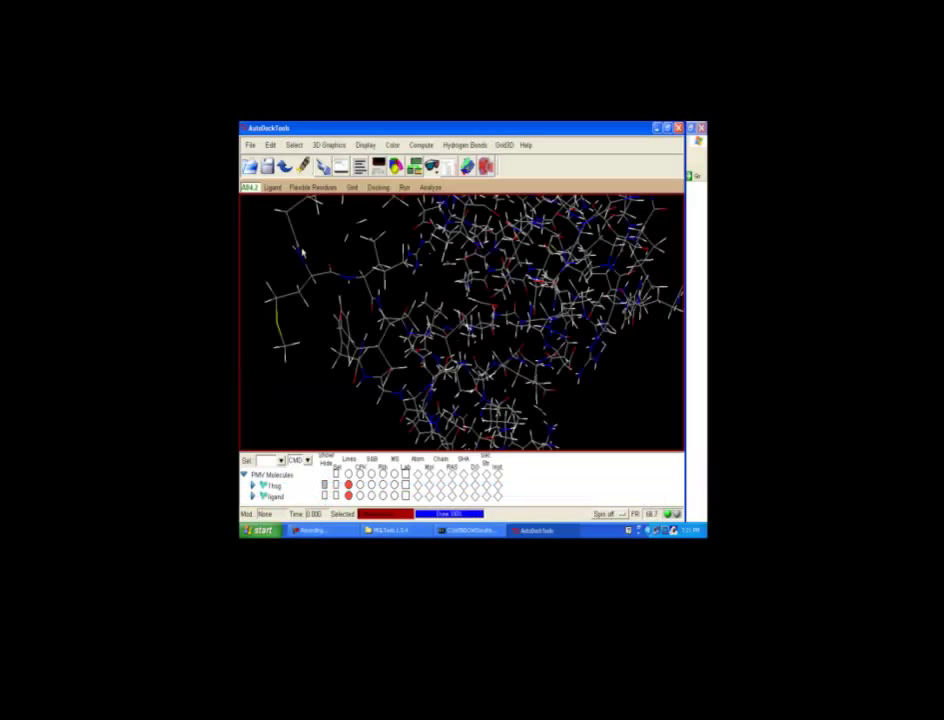
click(313, 187)
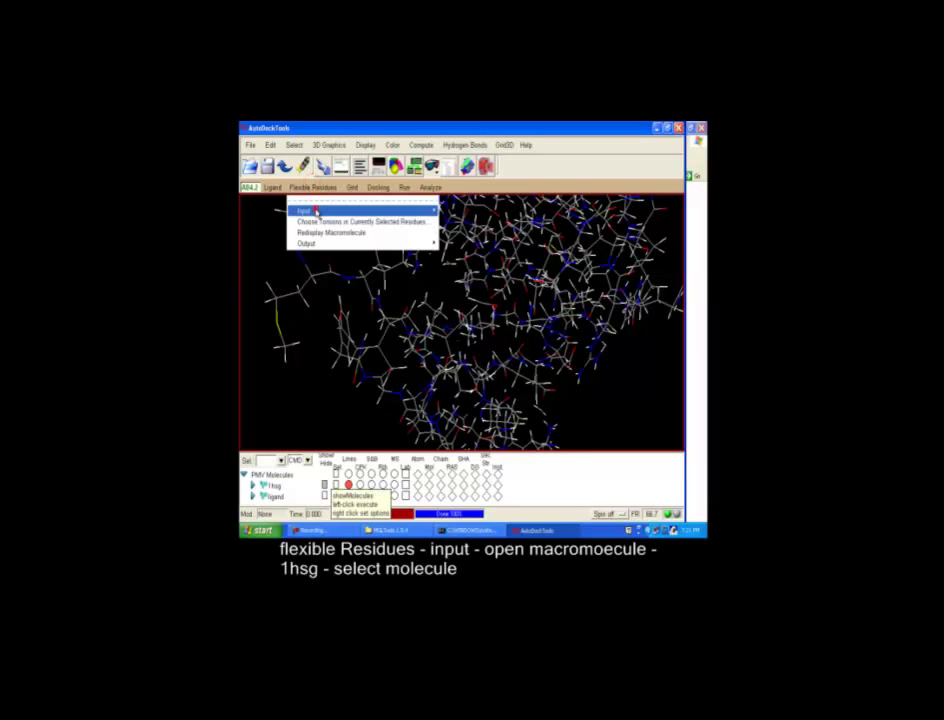
mouse_move(316, 211)
click(470, 224)
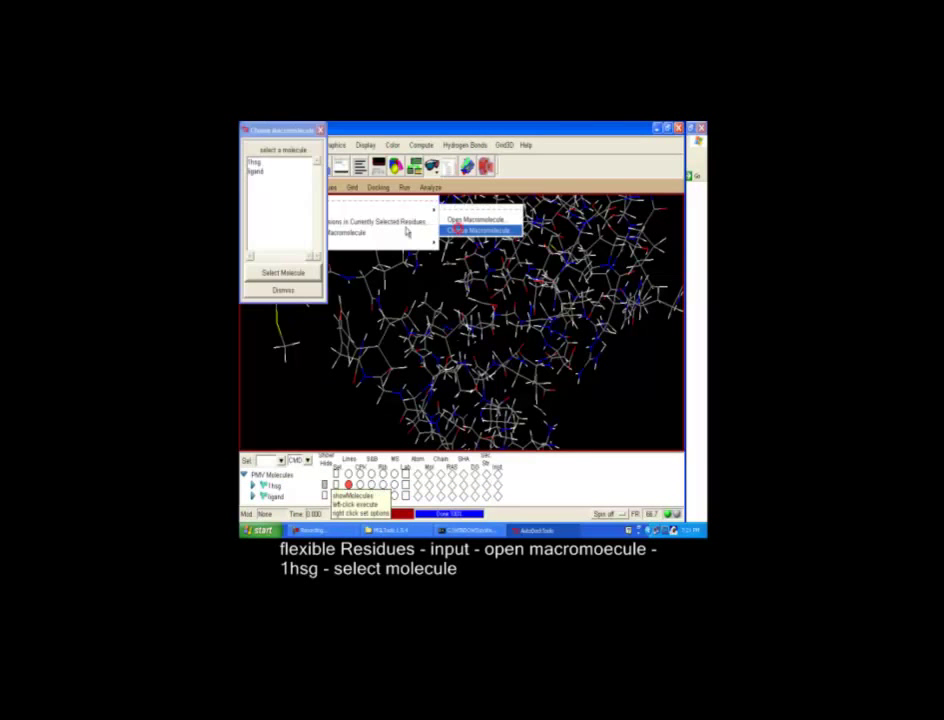
click(254, 162)
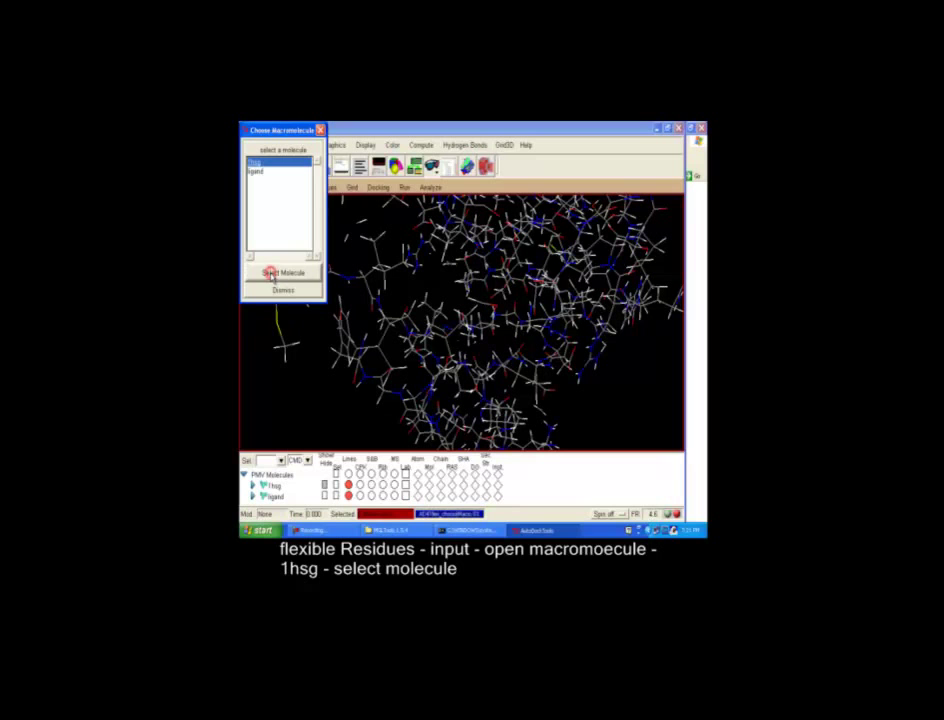
click(273, 276)
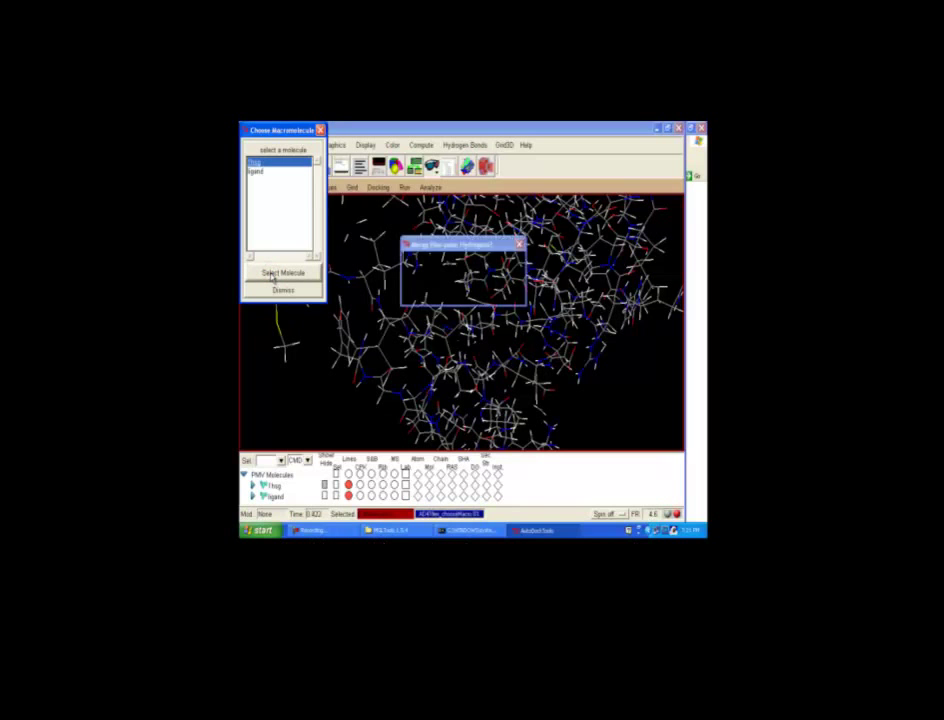
click(467, 295)
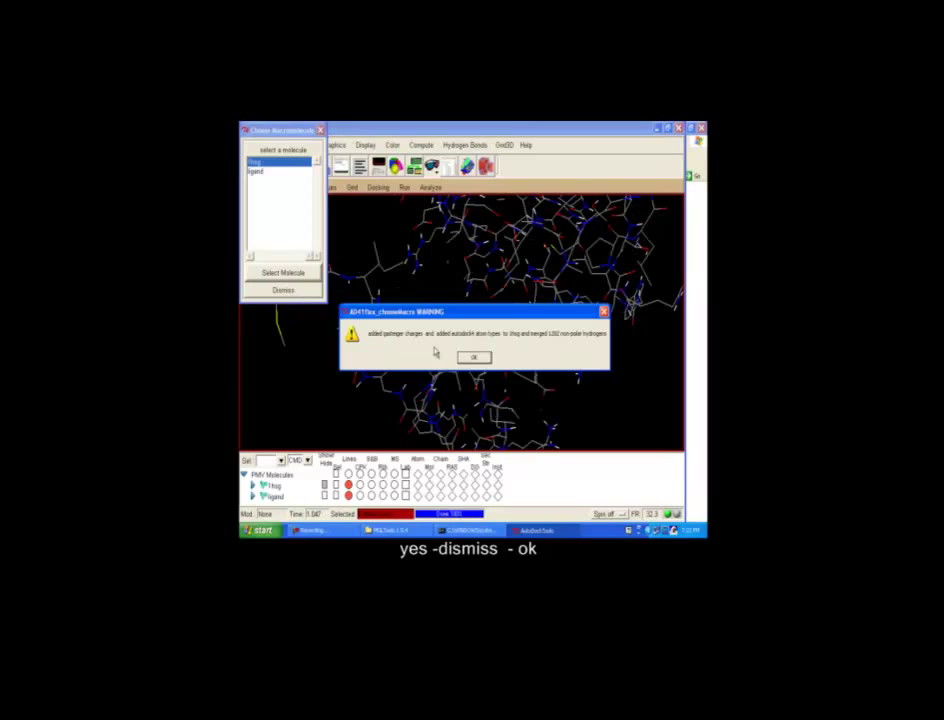
click(470, 358)
click(282, 290)
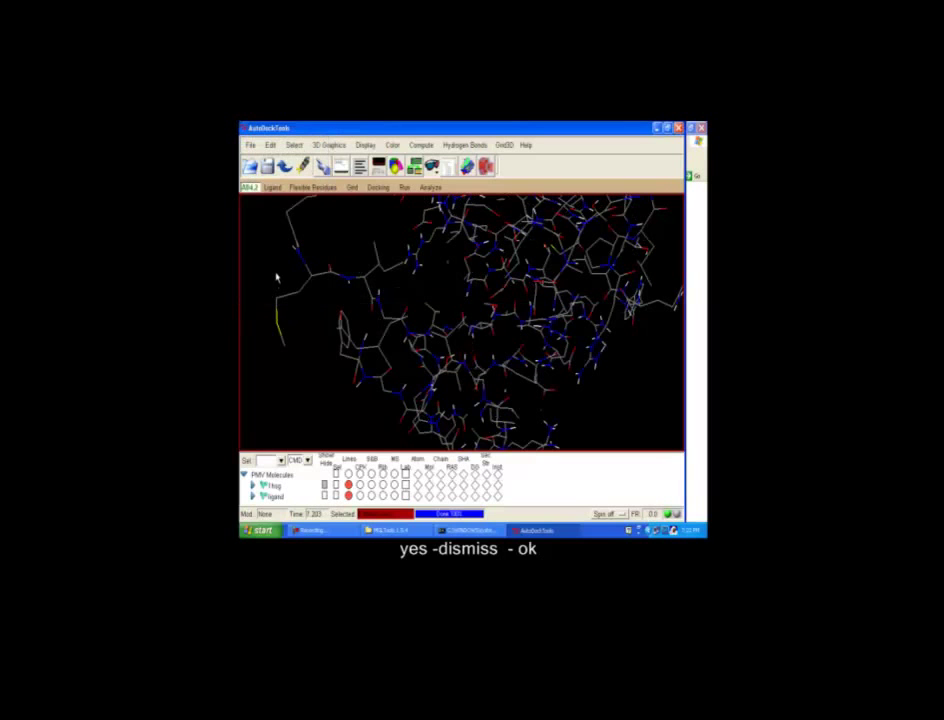
Step: Select the ARG8 residues by string and add them to the current selection
click(294, 145)
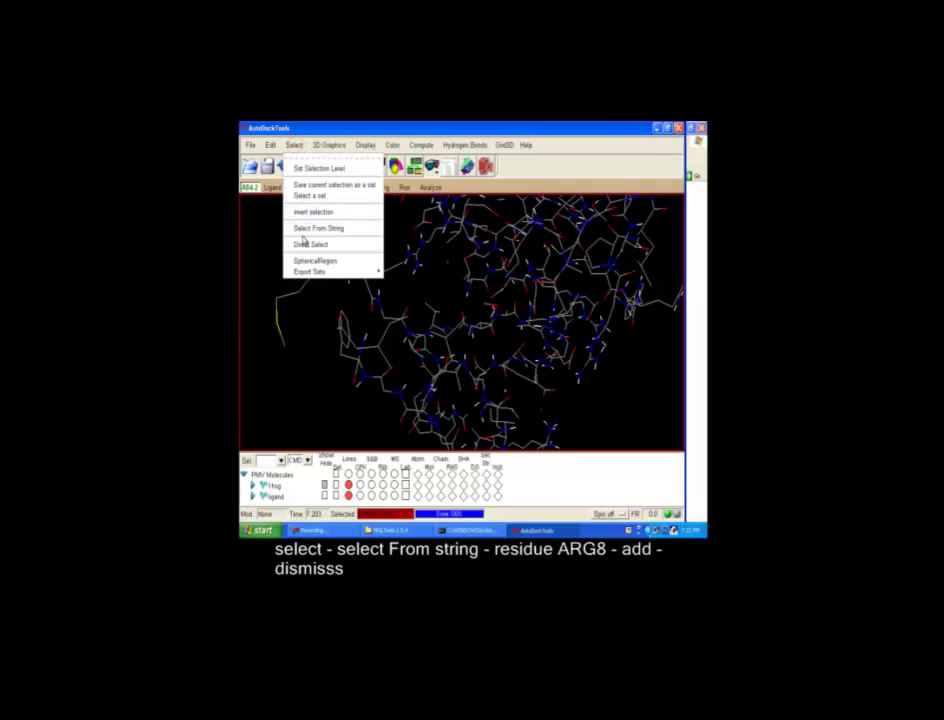
click(306, 231)
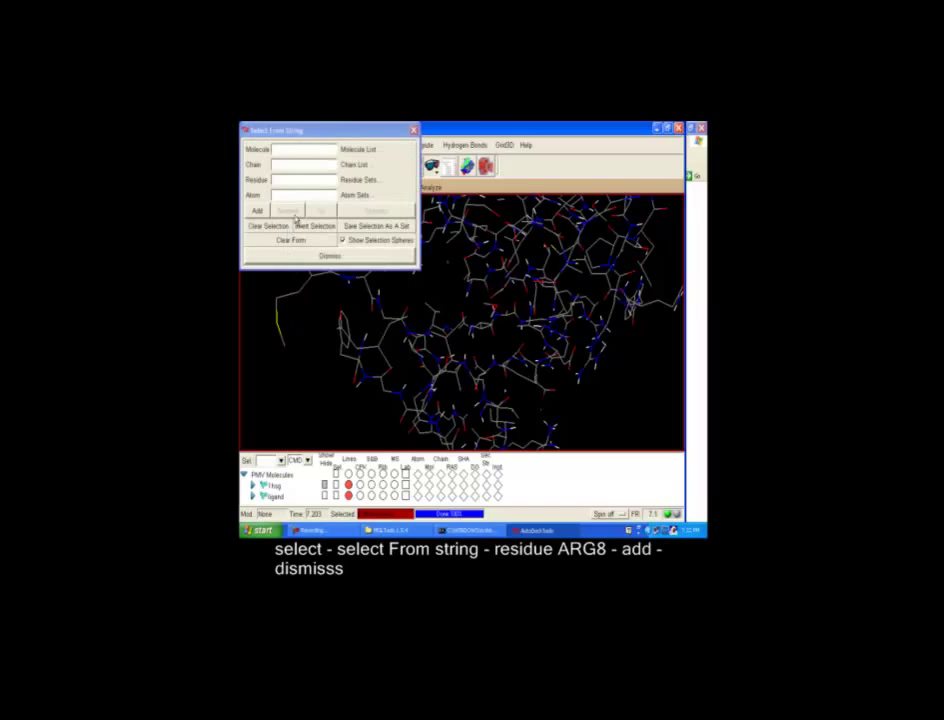
click(302, 184)
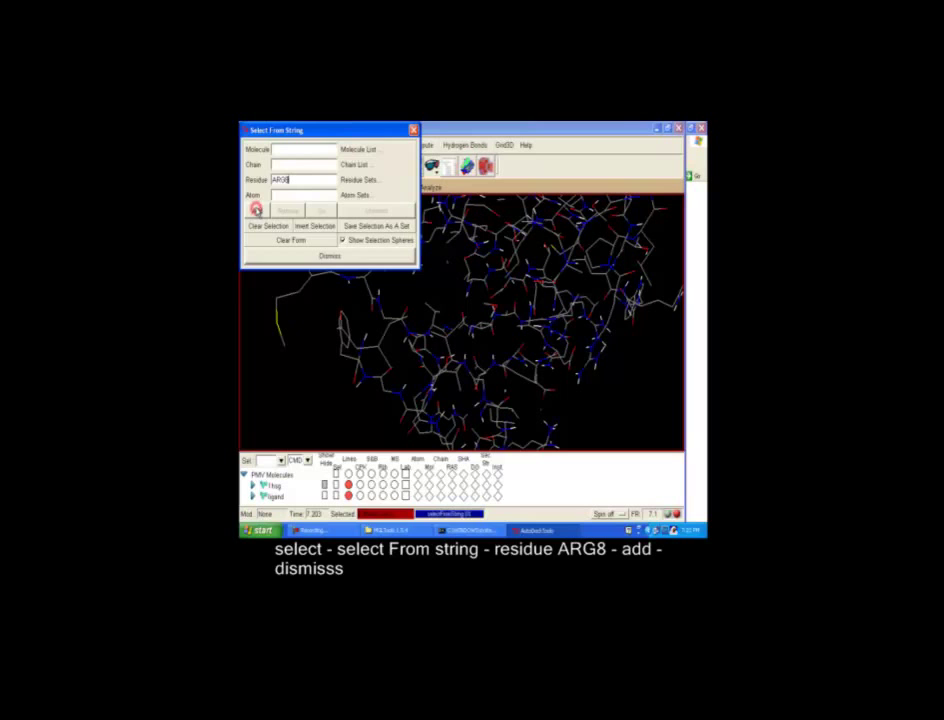
click(328, 256)
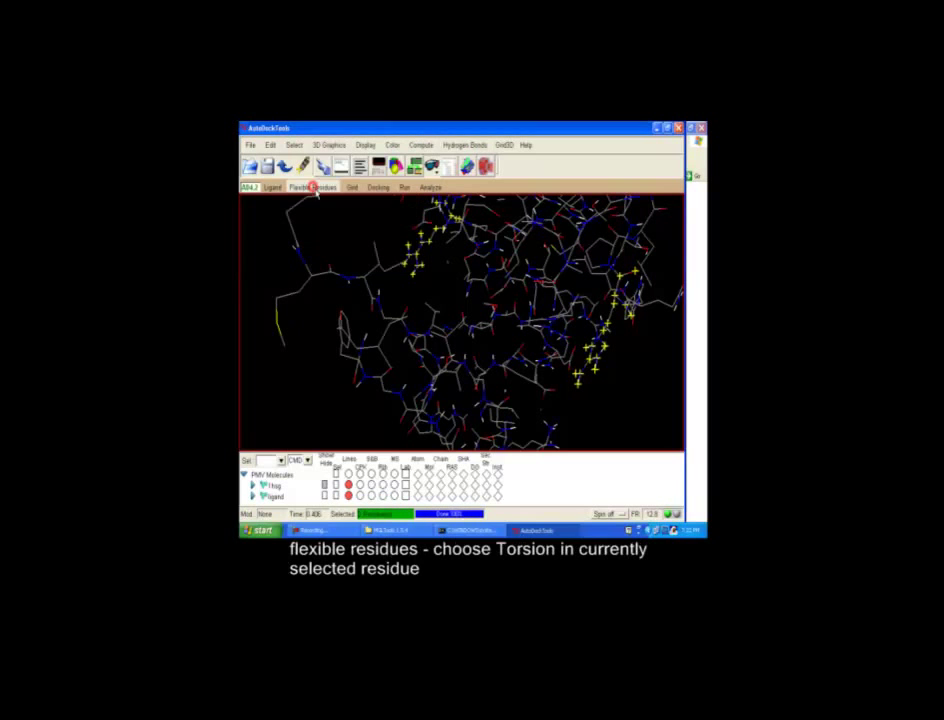
Step: Start choosing torsions in the selected residues and make the CA–CB bond of the lower-right ARG8 non-rotatable
click(312, 188)
click(315, 222)
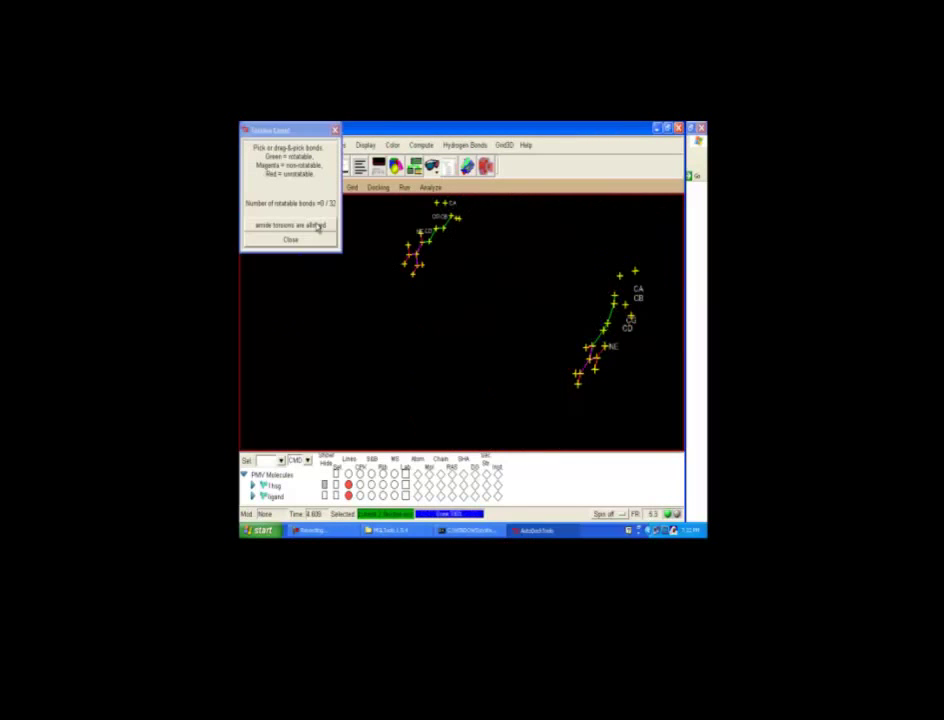
middle_drag(484, 282, 354, 360)
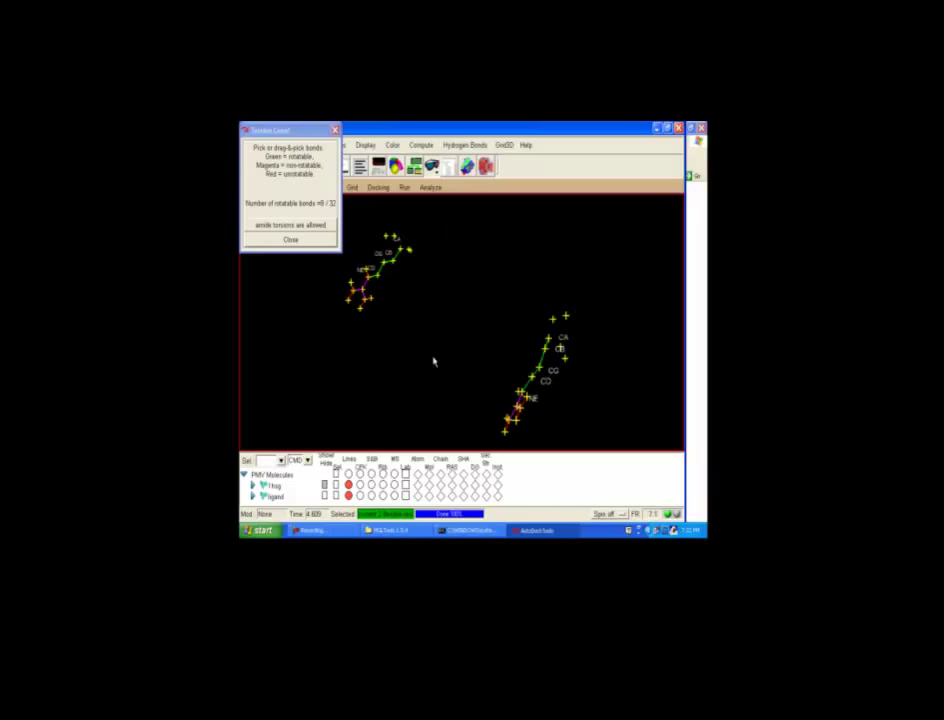
scroll(489, 333, up, 4)
right_drag(455, 347, 323, 331)
scroll(526, 357, up, 2)
scroll(530, 330, up, 2)
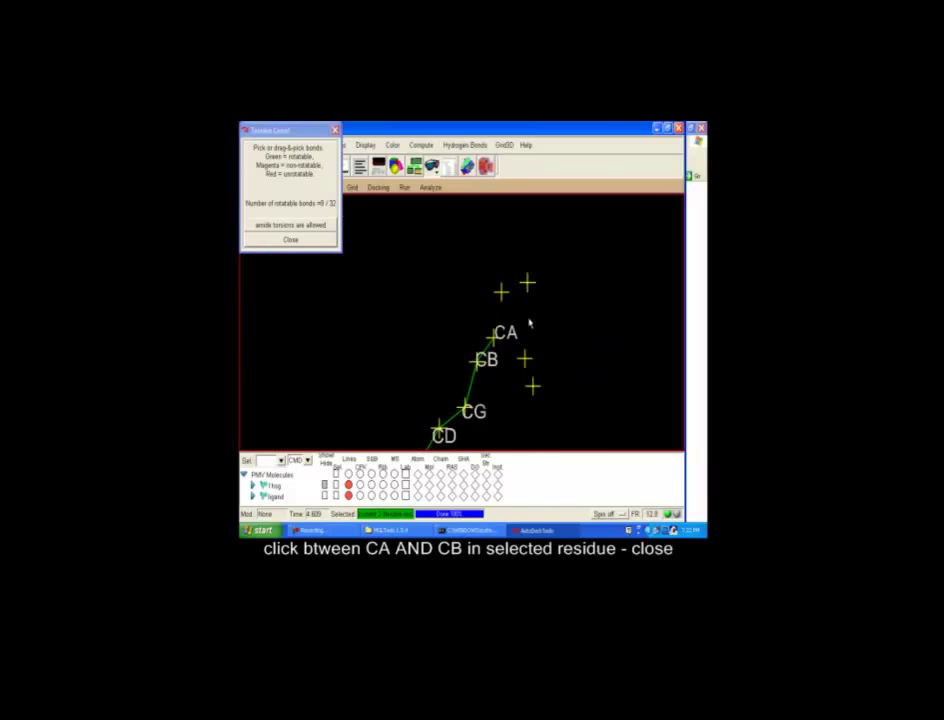
click(500, 357)
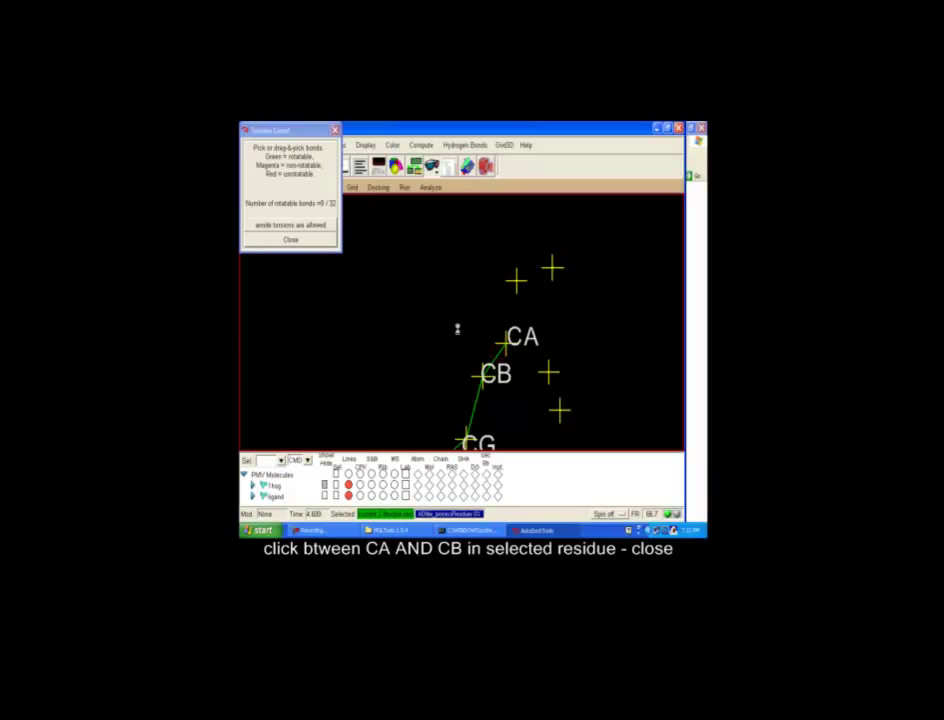
Step: Make the CA–CB bond of the other ARG8 residue non-rotatable and finish the torsion count
scroll(459, 314, down, 5)
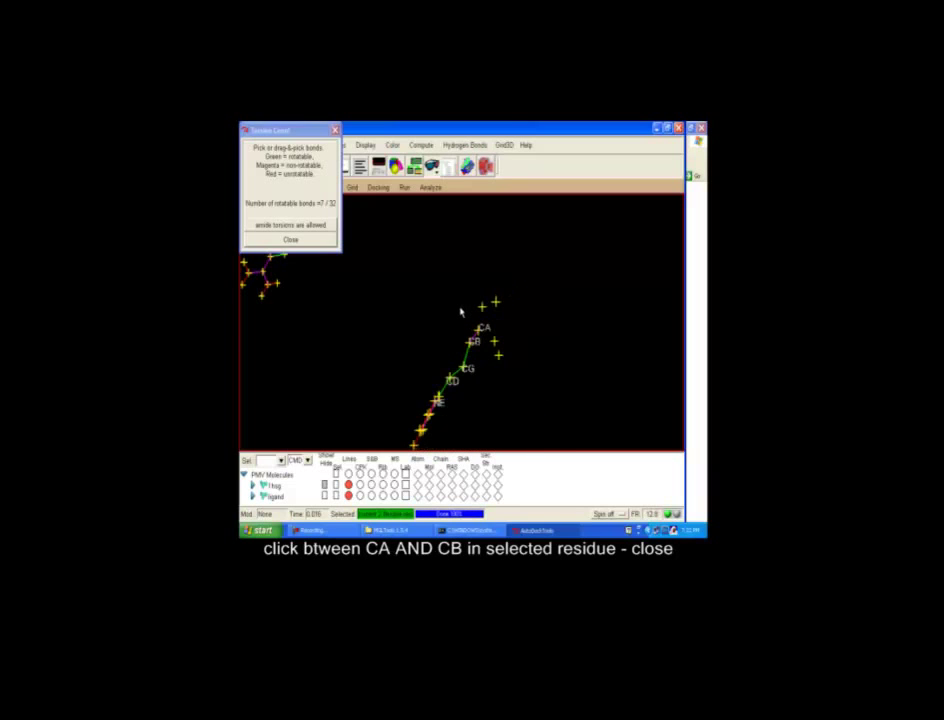
scroll(460, 312, down, 1)
middle_drag(516, 326, 640, 338)
scroll(513, 336, up, 5)
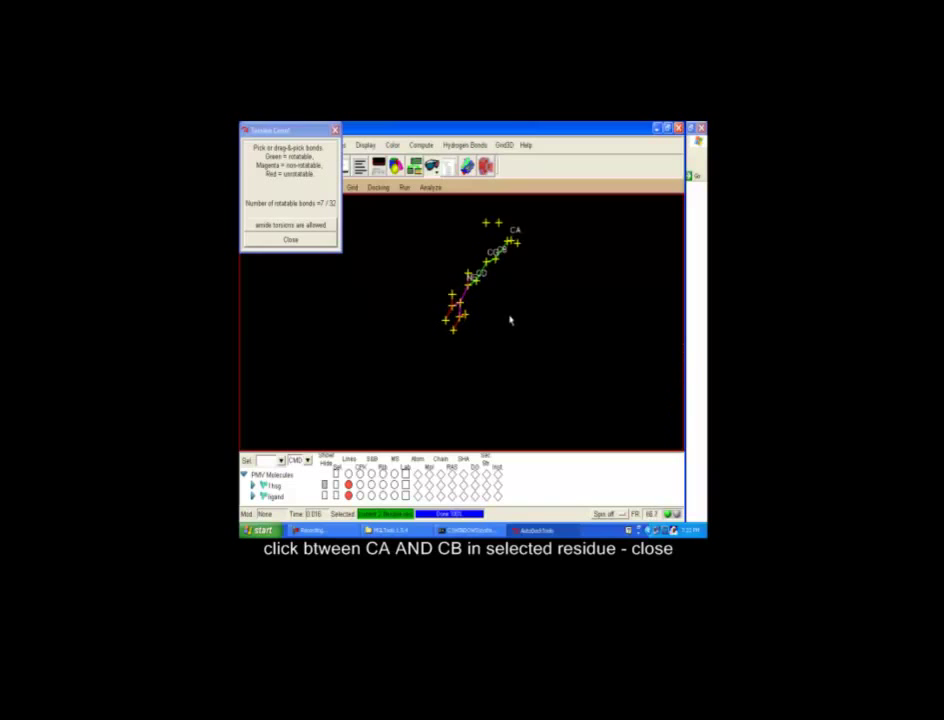
scroll(506, 337, up, 3)
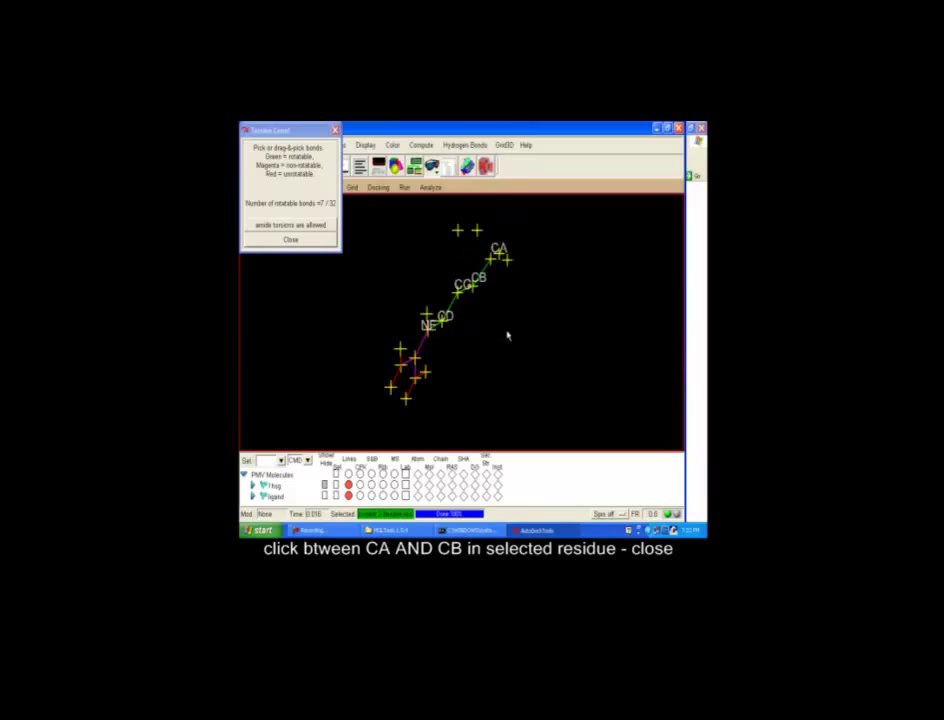
click(491, 256)
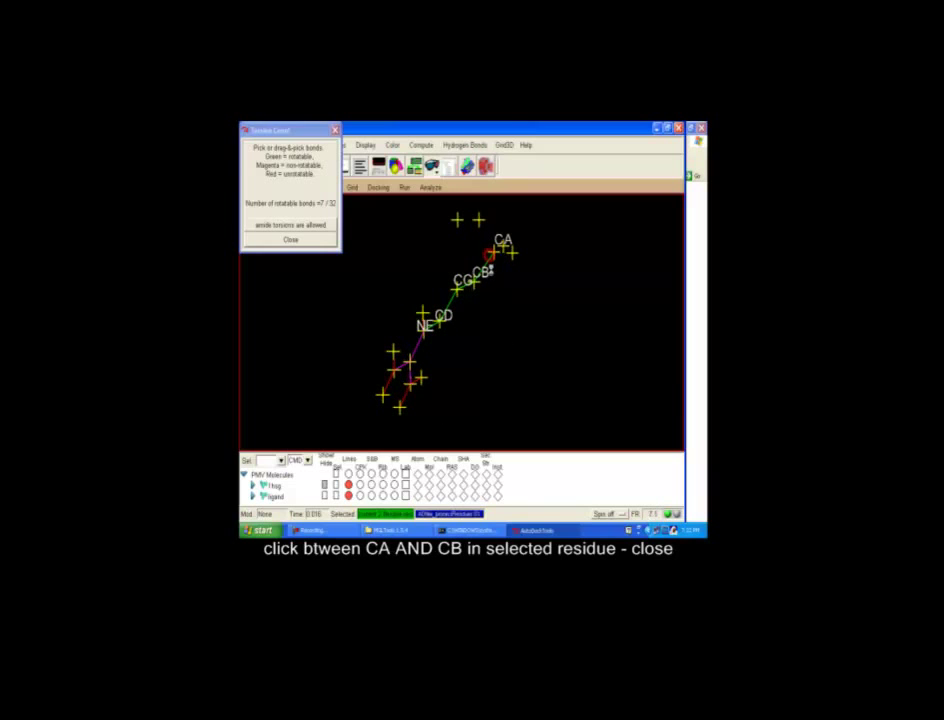
click(291, 240)
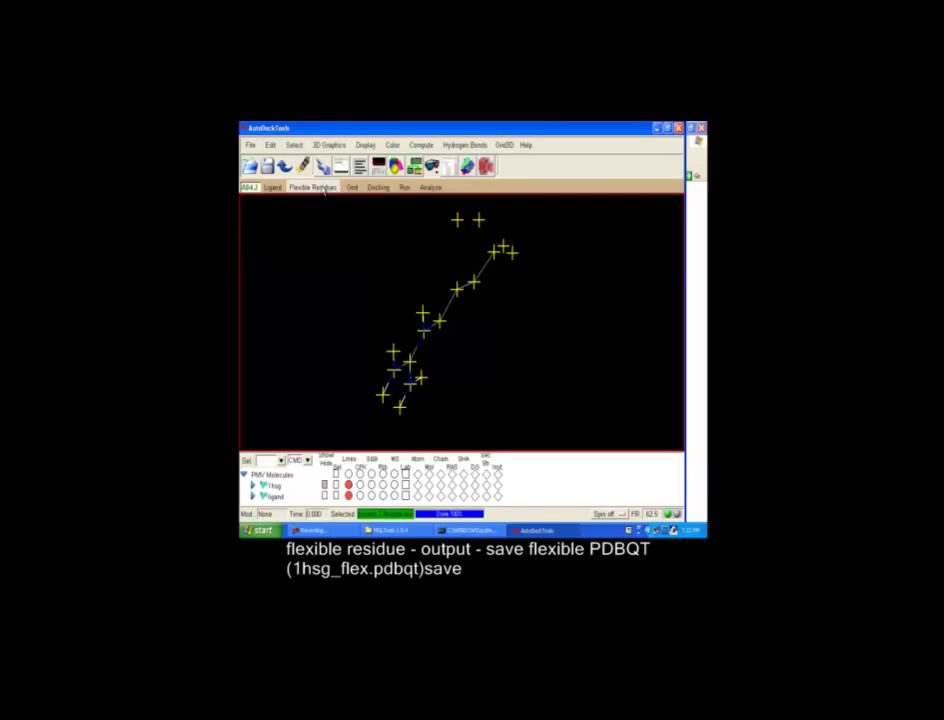
Step: Save the flexible residues of 1hsg as 1hsg_flex.pdbqt
click(320, 188)
mouse_move(322, 243)
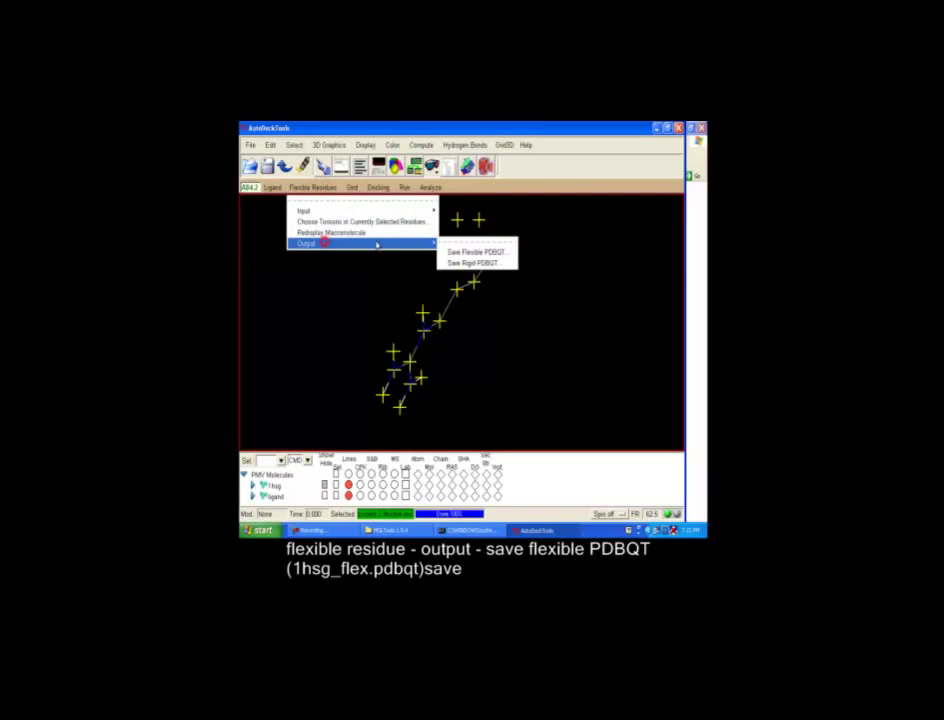
click(471, 253)
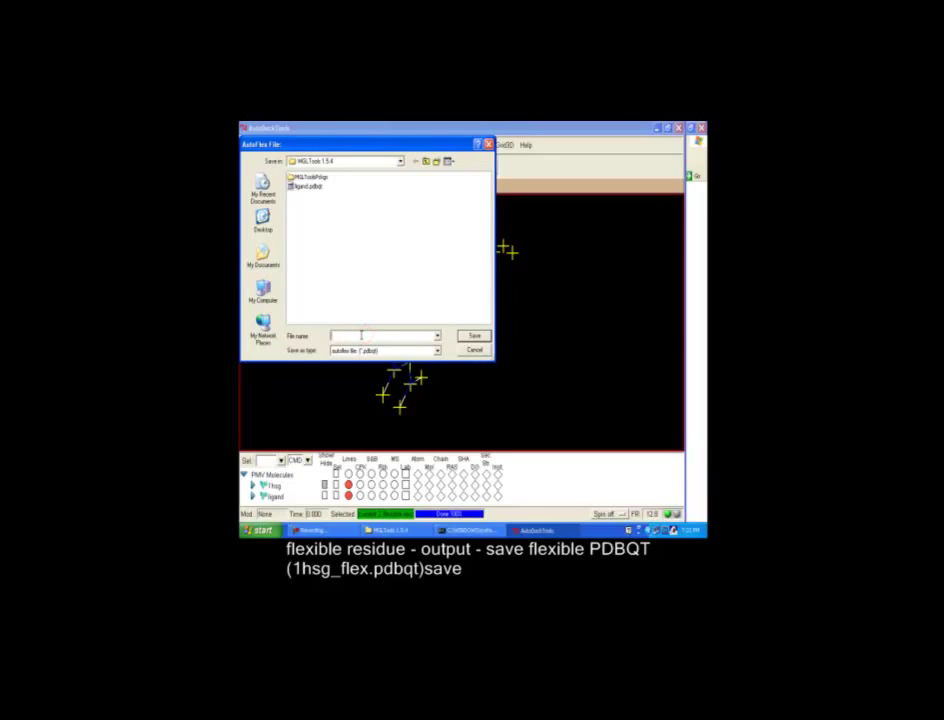
text(1hs)
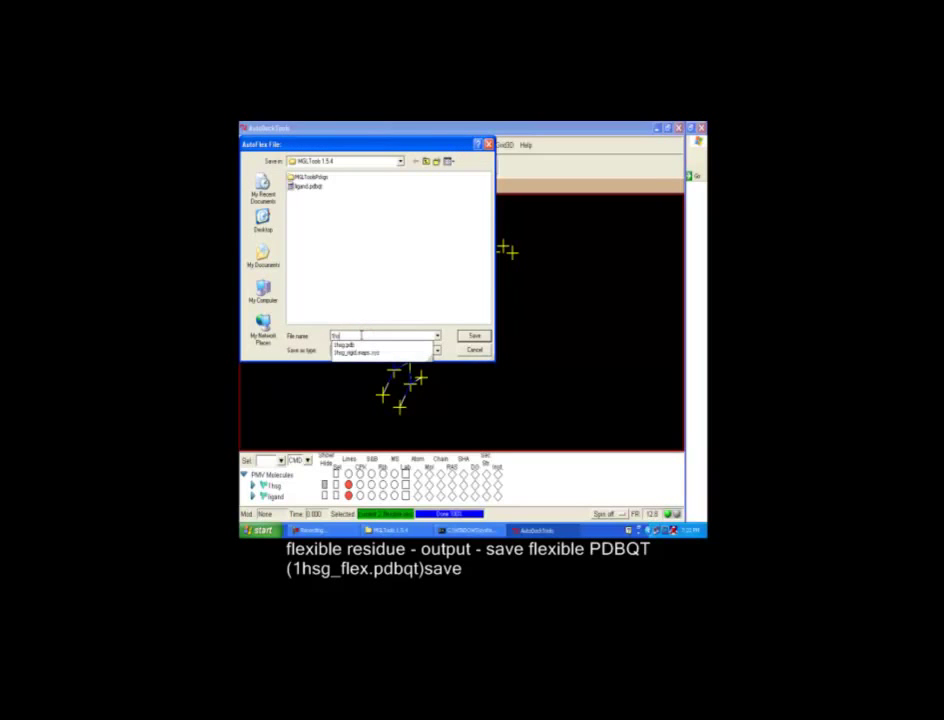
text(g_flex.pdbqt)
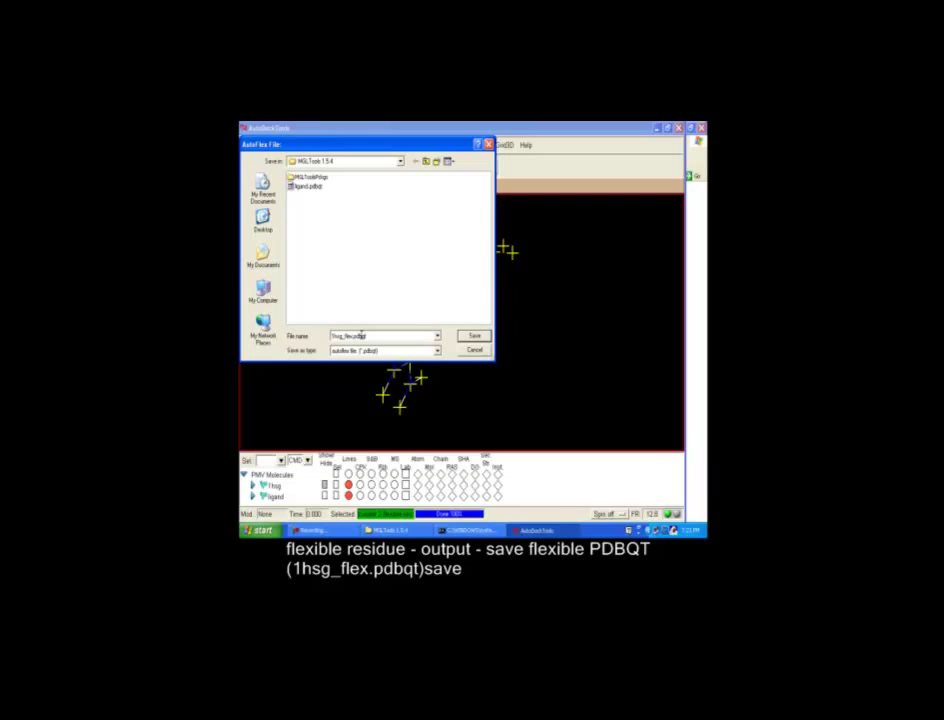
click(469, 338)
Step: Save the rigid part of 1hsg as 1hsg_rigid.pdbqt
click(313, 189)
mouse_move(327, 244)
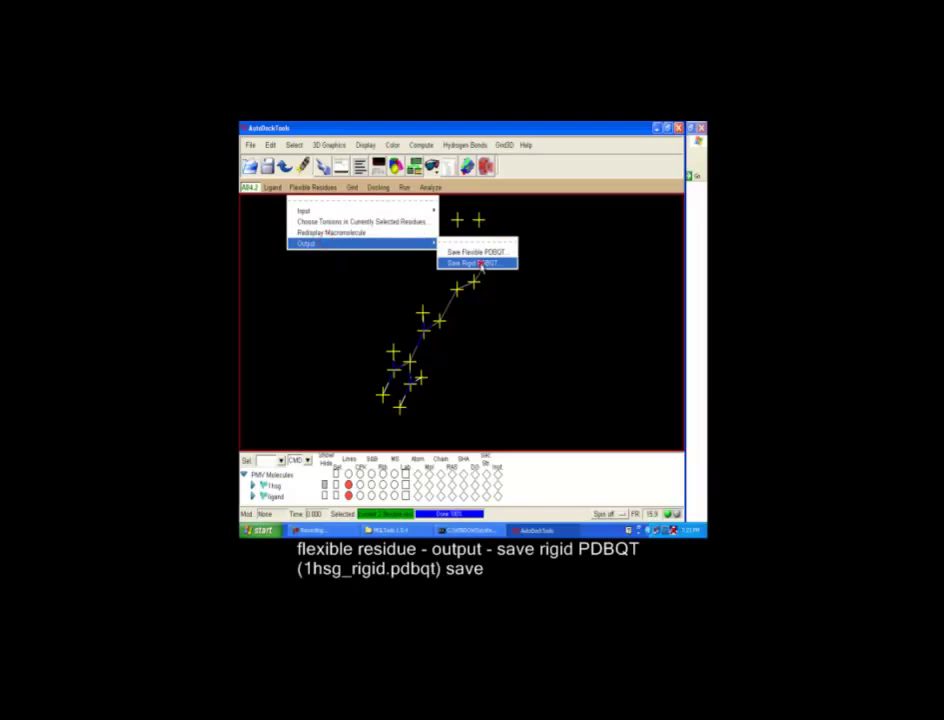
click(341, 336)
text(1)
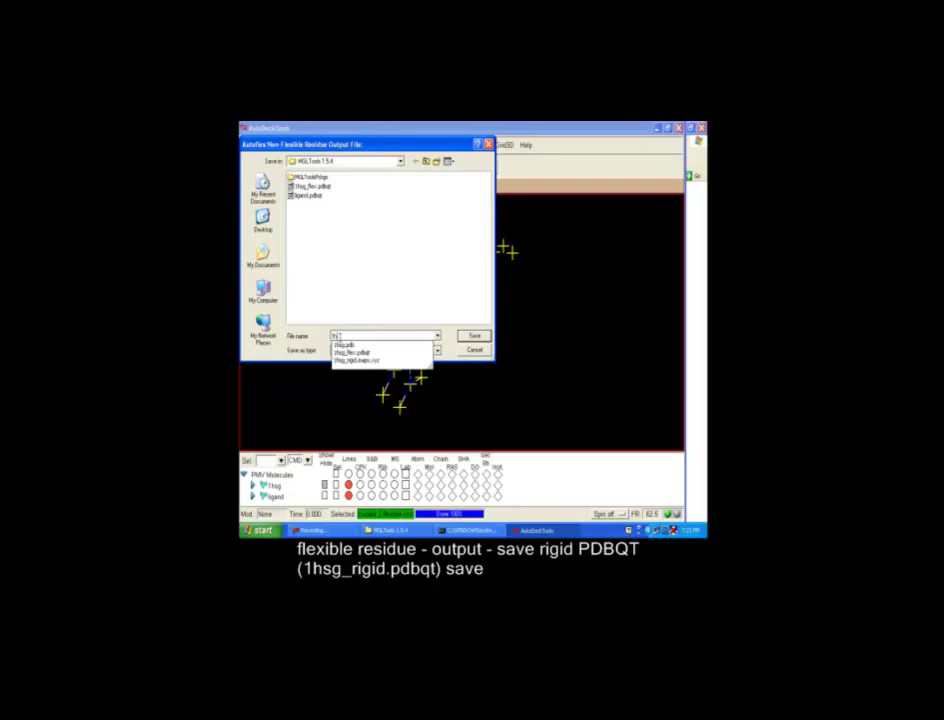
text(hsg_rigid)
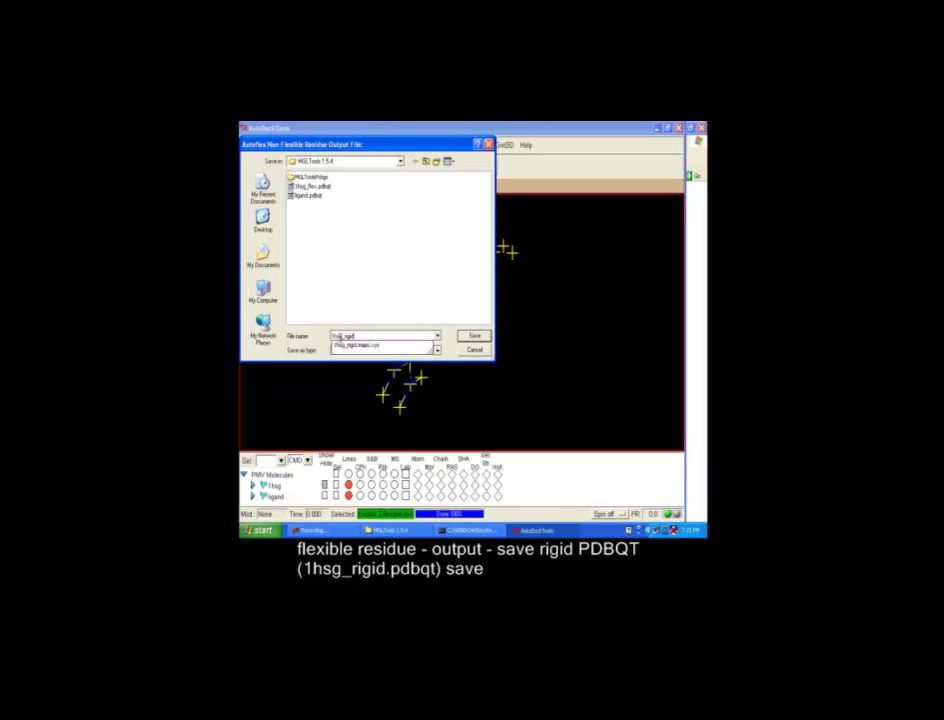
text(.pdbqt)
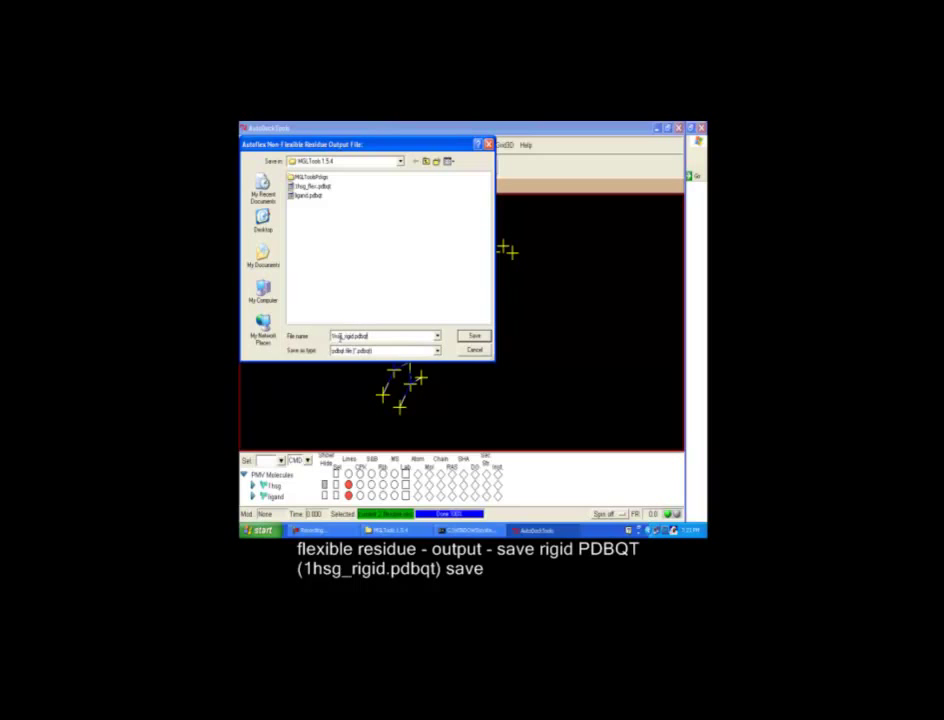
click(476, 337)
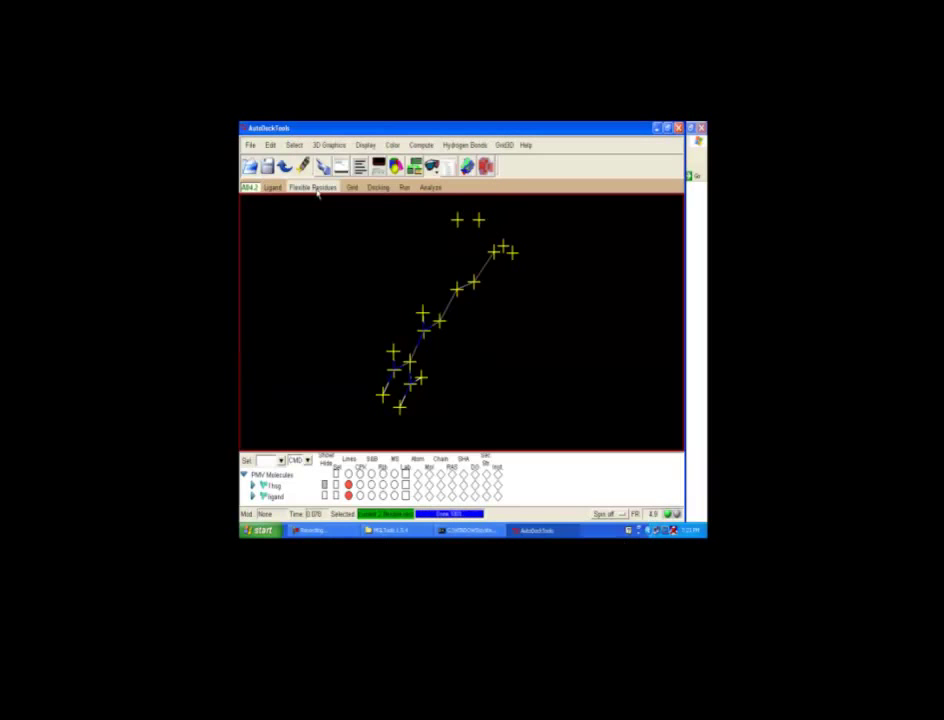
Step: Delete the 1hsg molecule from the session, continuing past the undo-reset confirmation, and dismiss the molecule chooser
click(270, 145)
mouse_move(290, 179)
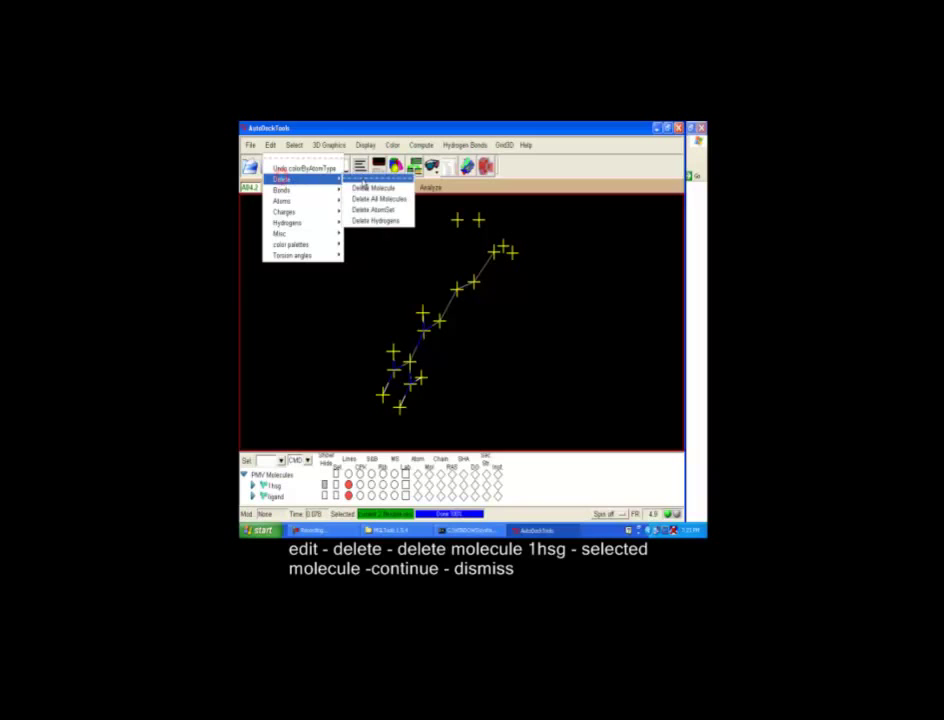
click(372, 188)
click(254, 162)
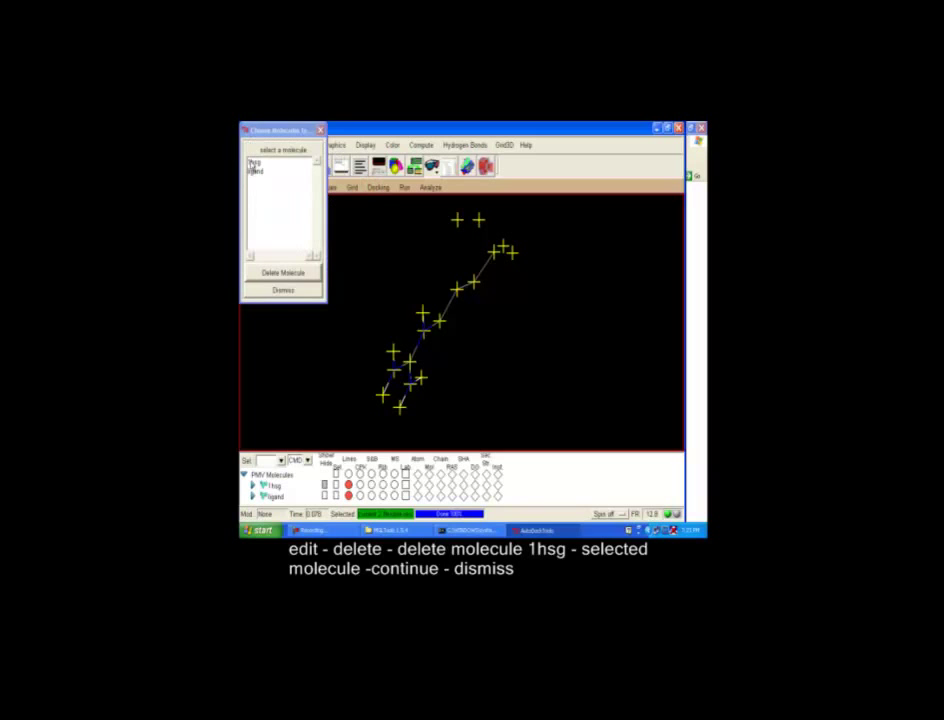
click(284, 272)
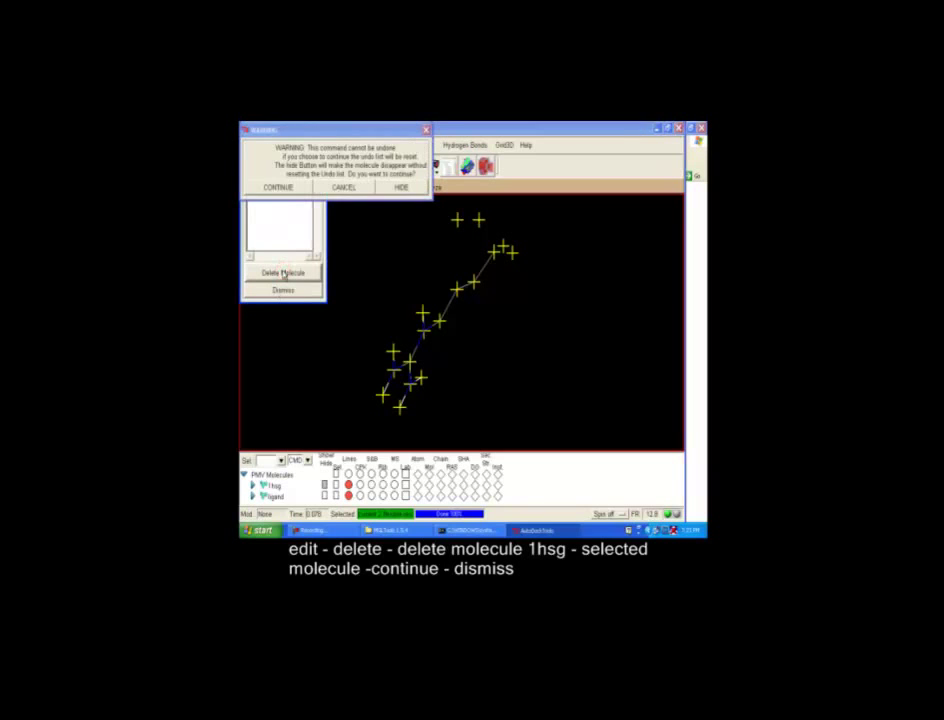
click(281, 188)
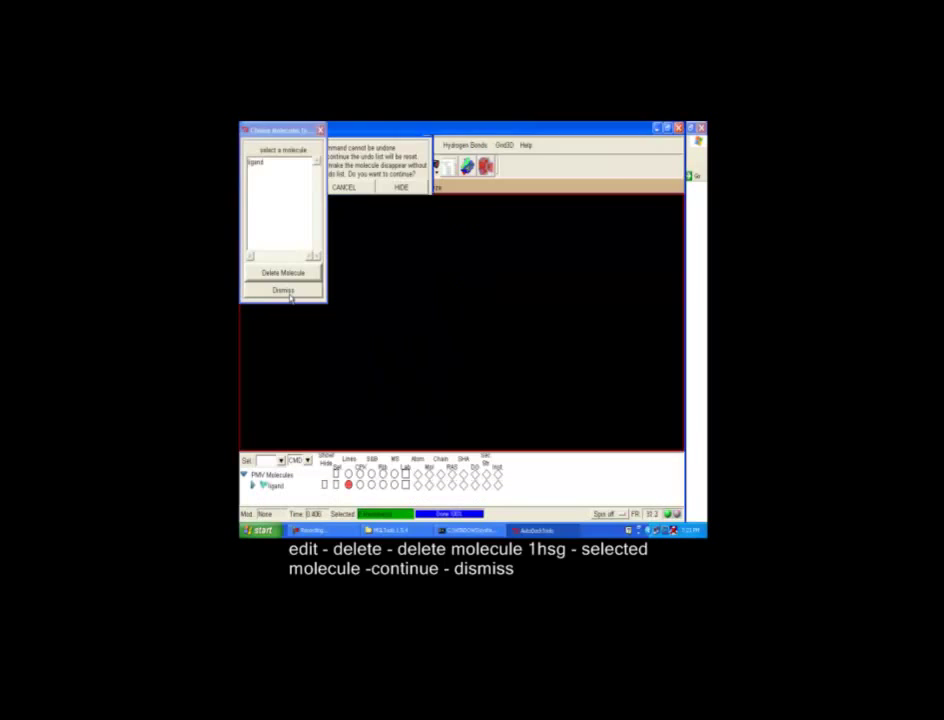
click(286, 291)
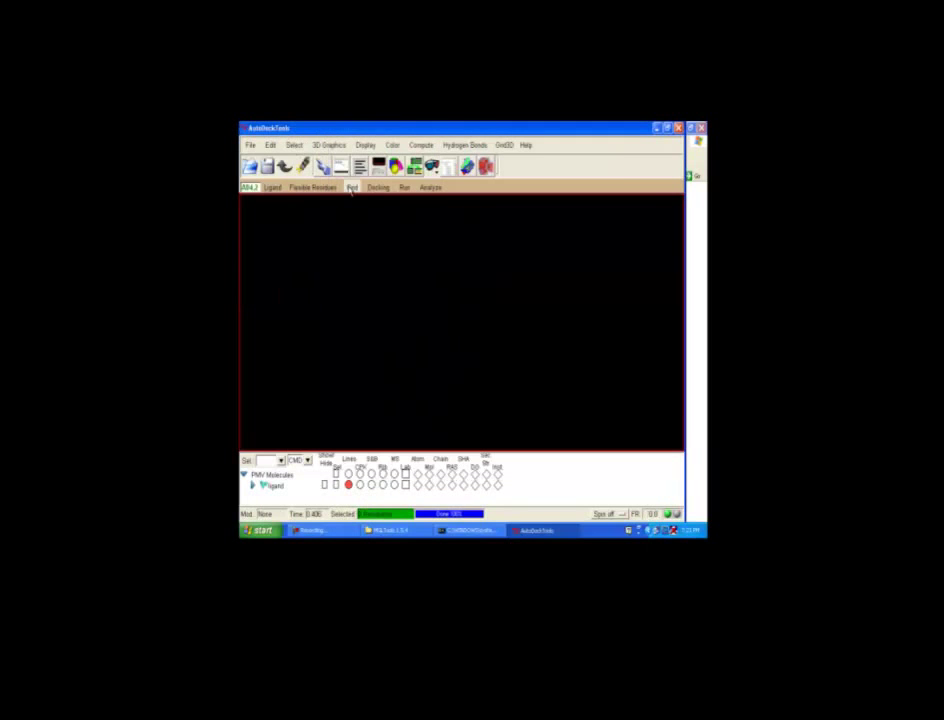
Step: Open 1hsg_rigid.pdbqt as the grid macromolecule, preserving its input charges and accepting the initialization notice
click(351, 188)
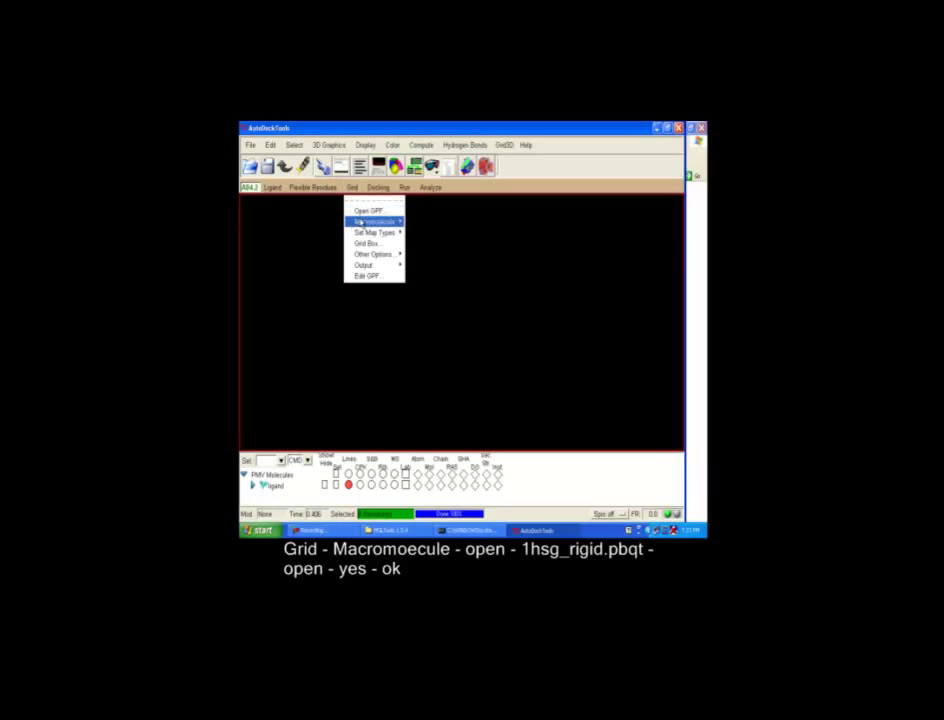
mouse_move(394, 222)
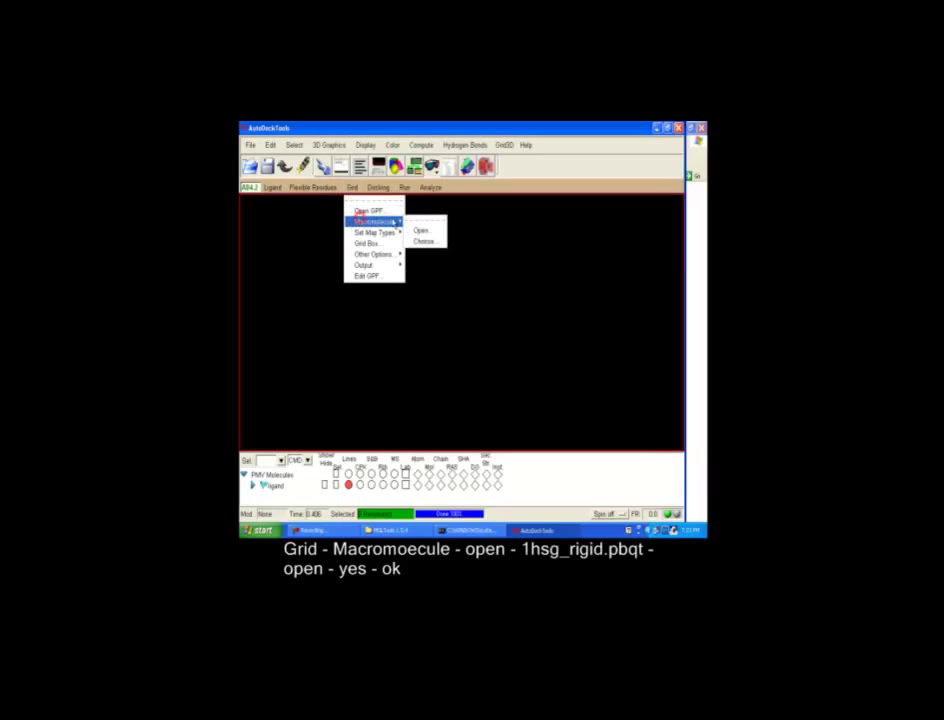
click(421, 231)
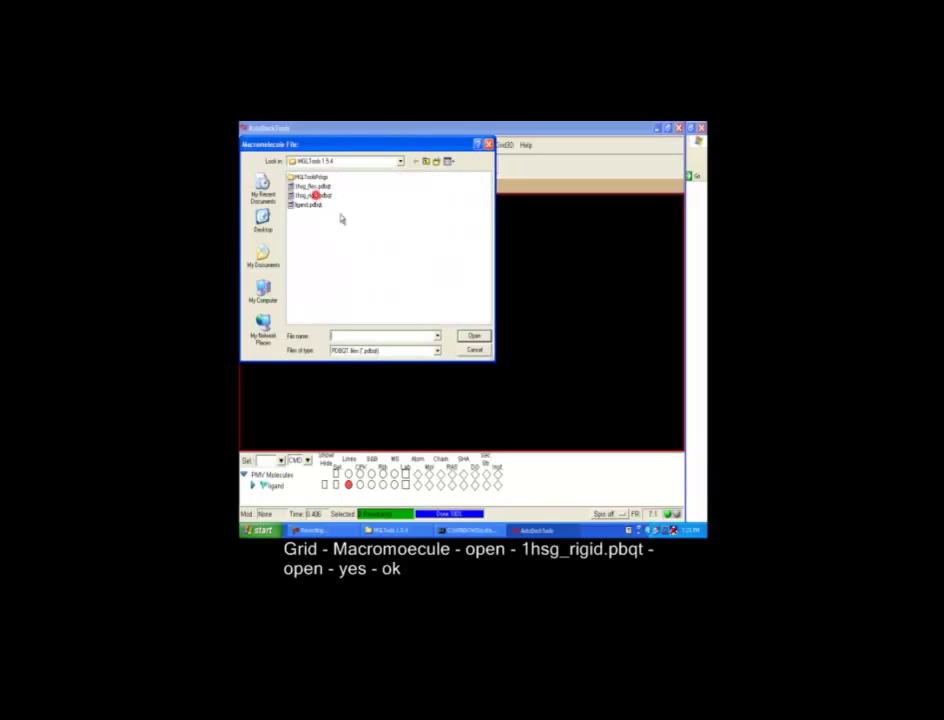
click(314, 196)
click(470, 336)
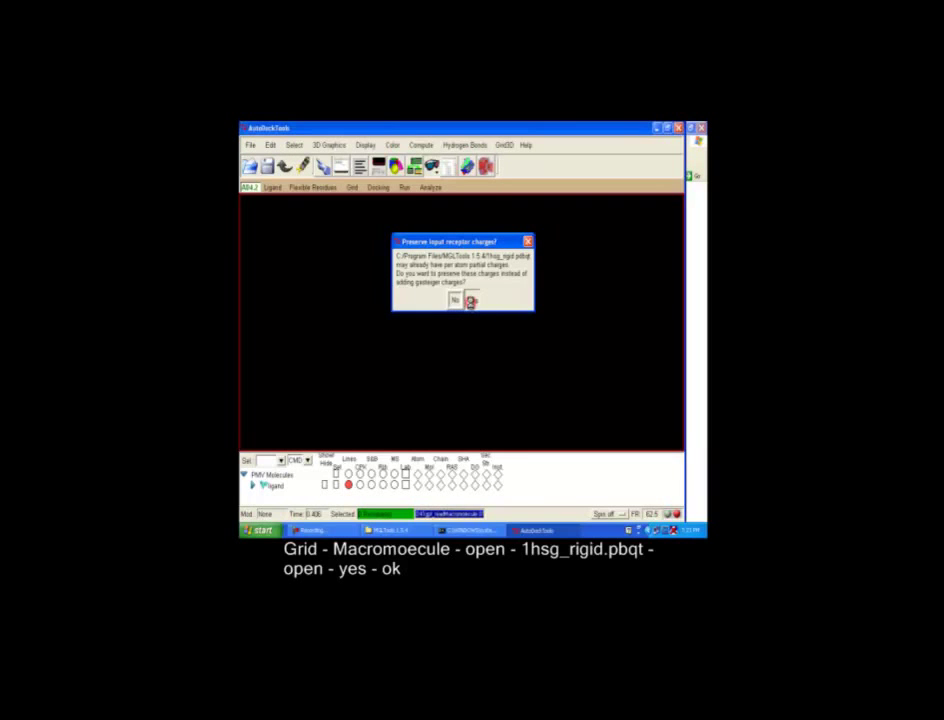
click(471, 300)
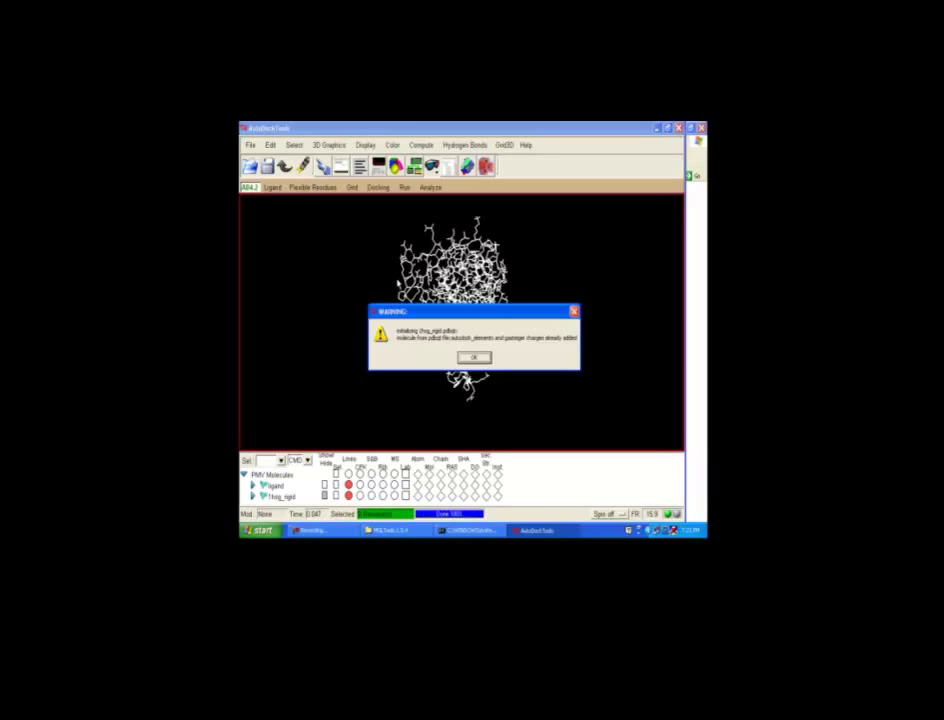
click(474, 357)
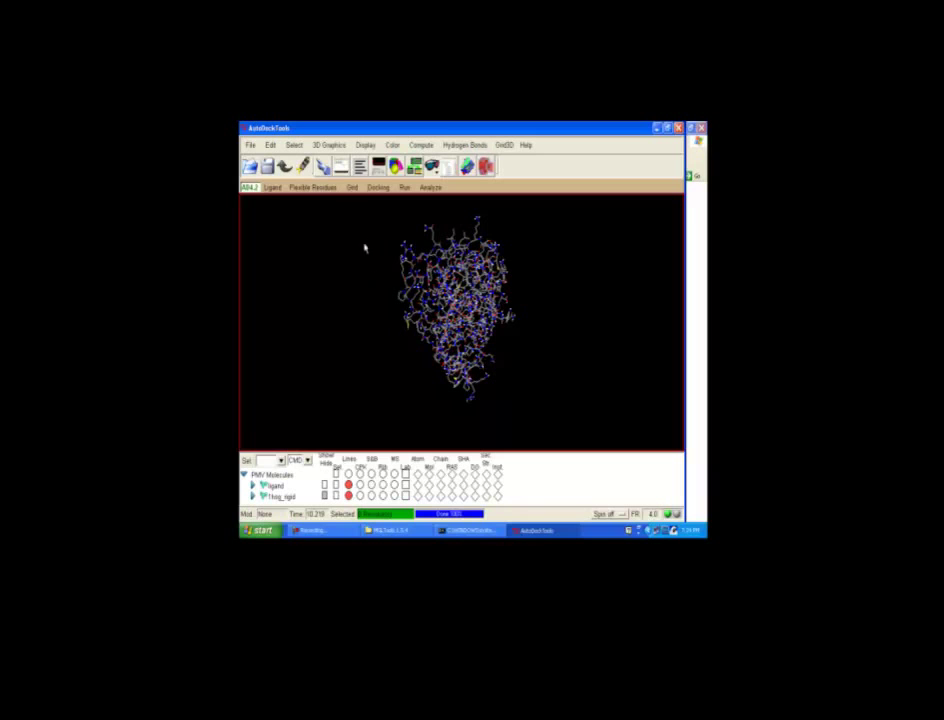
Step: Set the grid map types from the already loaded molecule named ligand
click(352, 187)
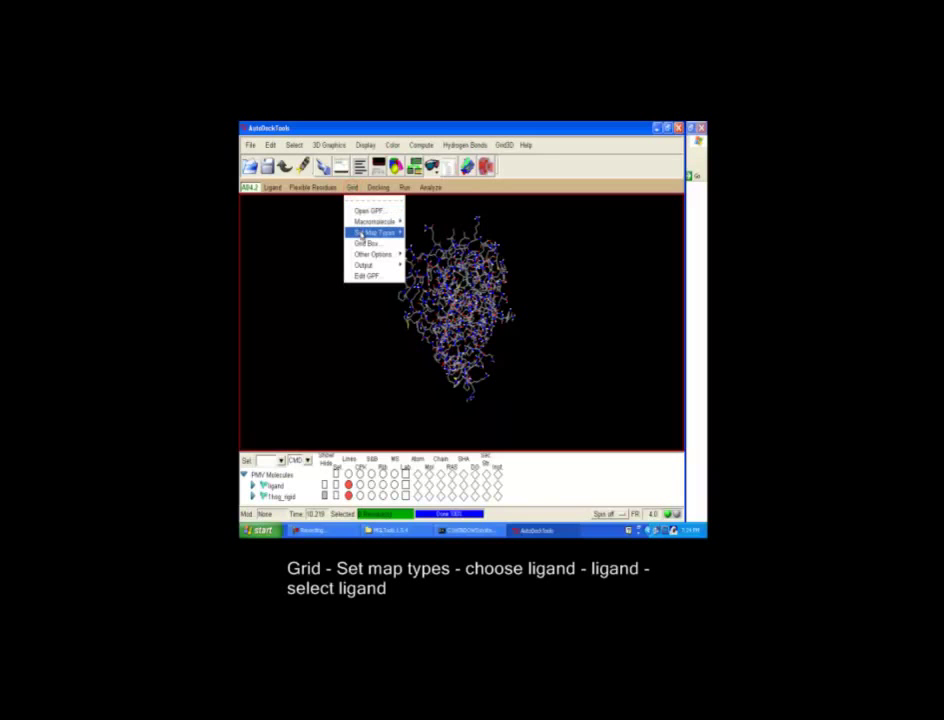
mouse_move(362, 234)
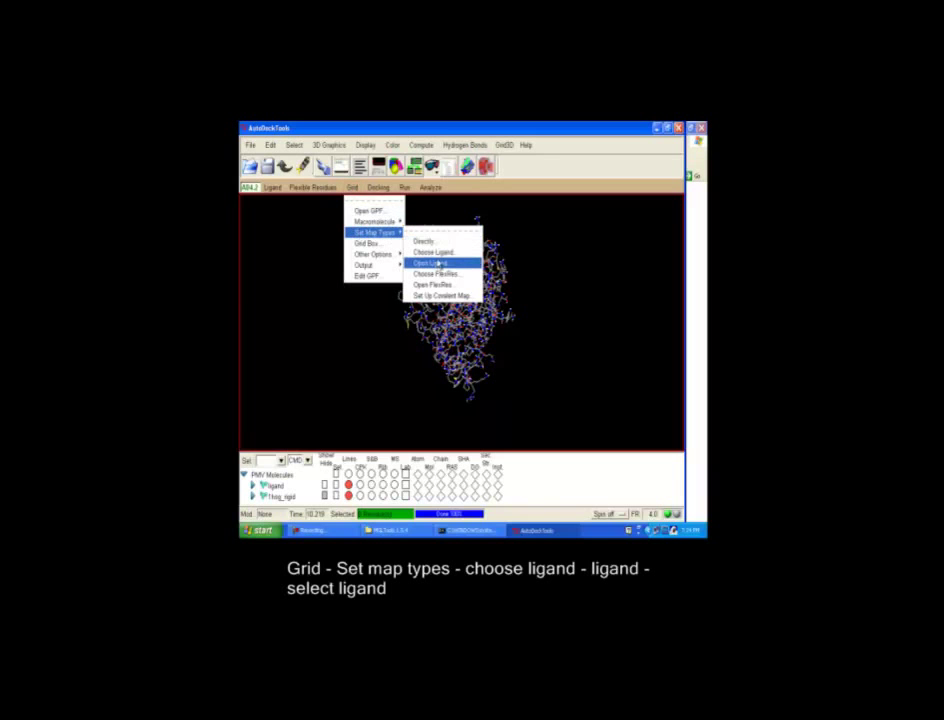
click(435, 254)
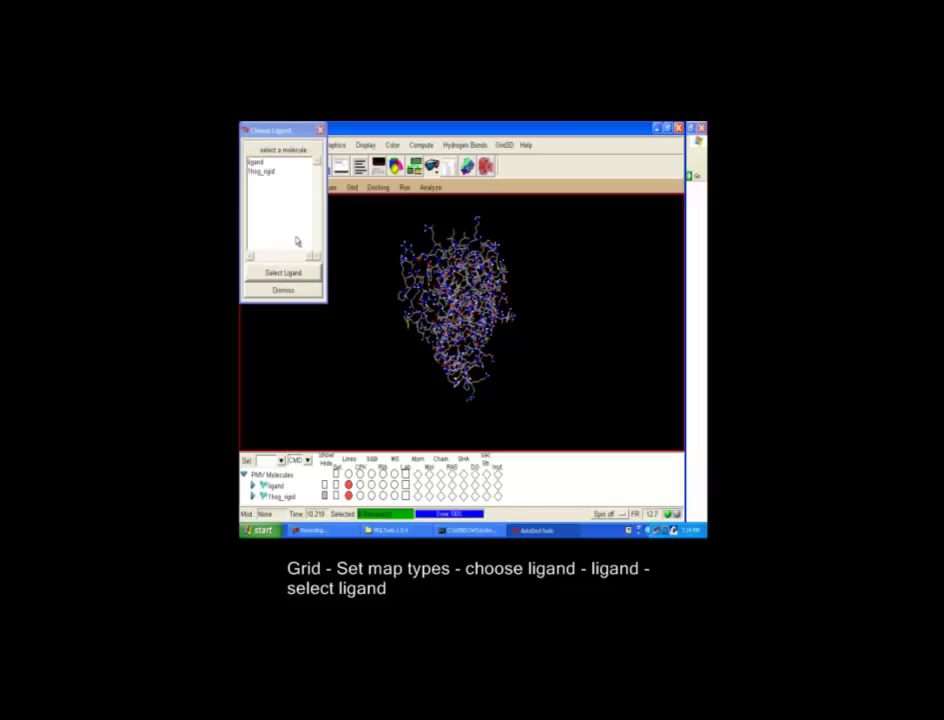
click(257, 162)
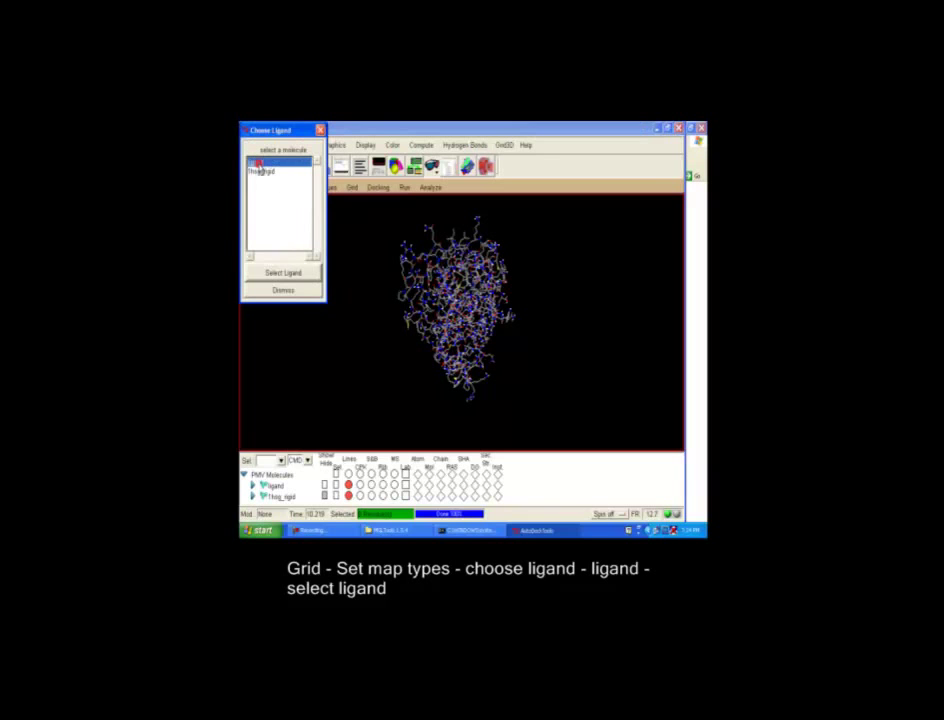
click(283, 275)
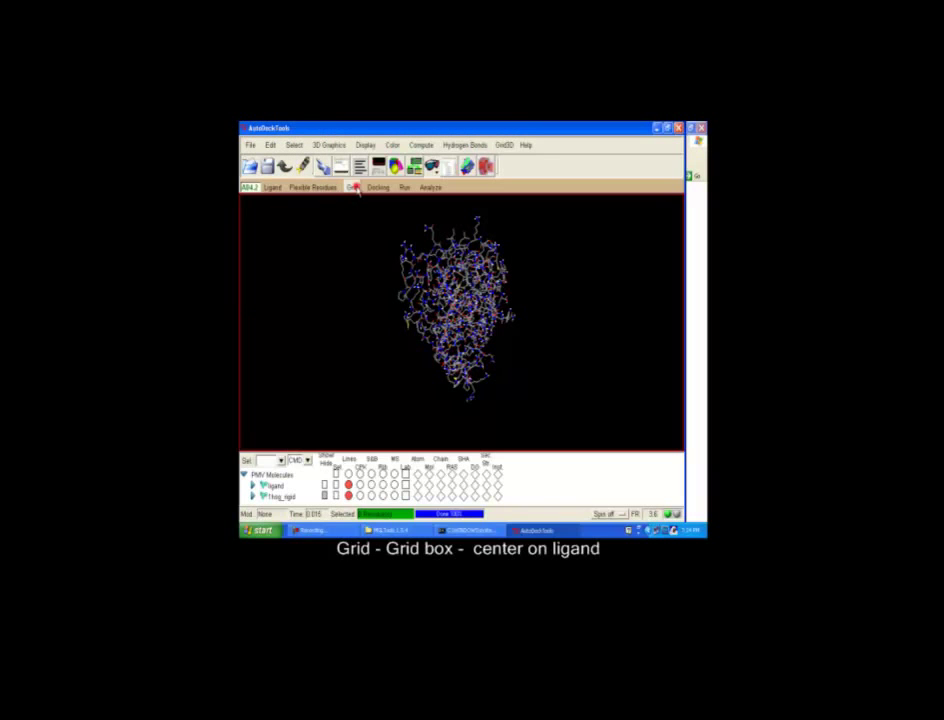
Step: Define a grid box with 64 points in x, 52 in y and 50 in z
click(352, 187)
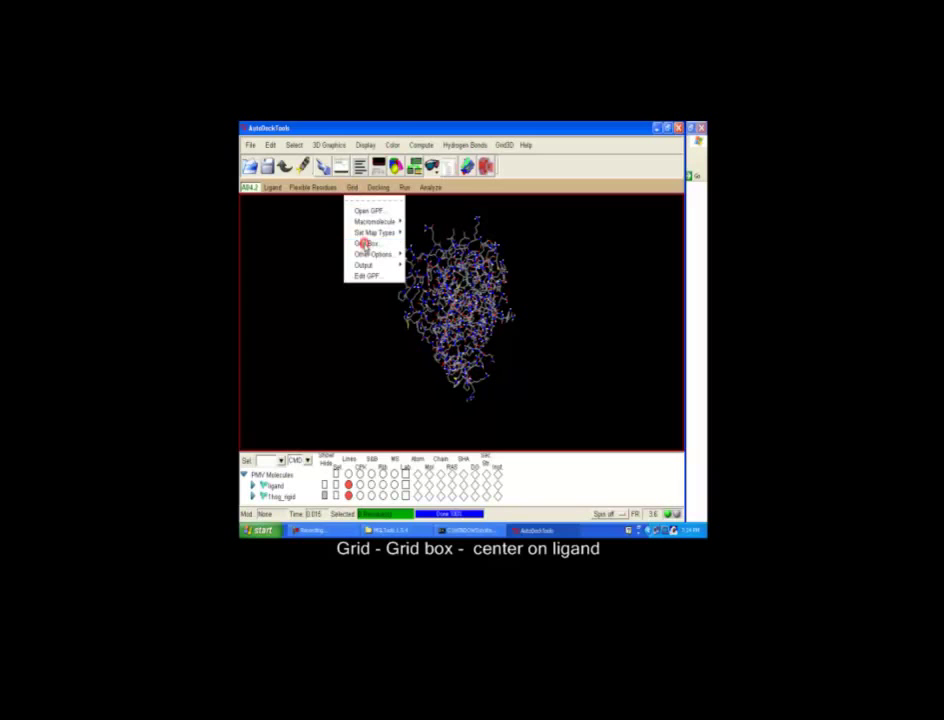
click(366, 244)
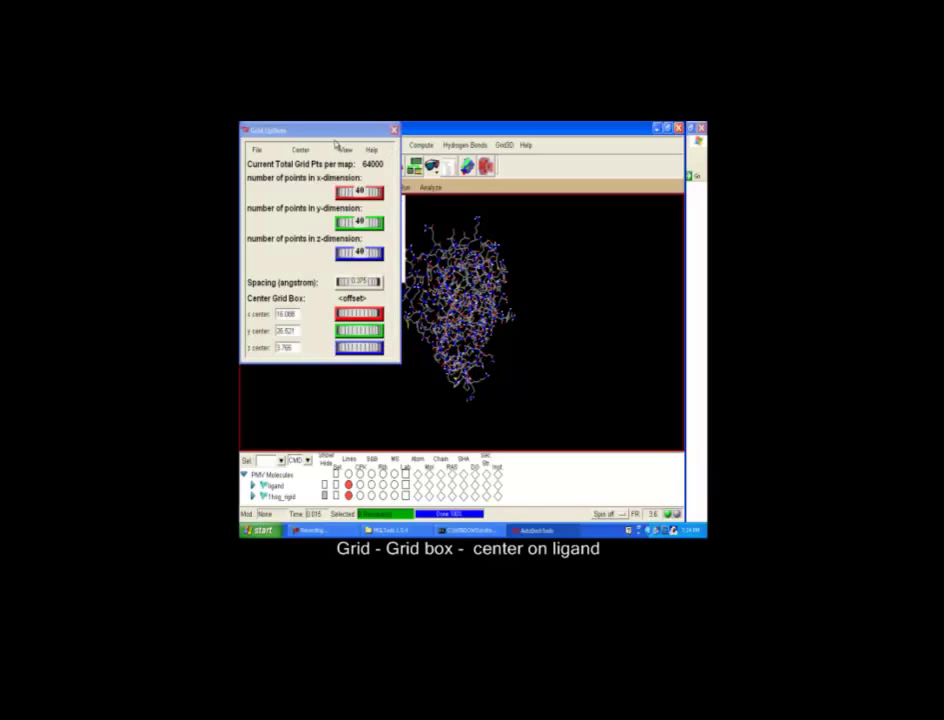
drag(337, 131, 652, 173)
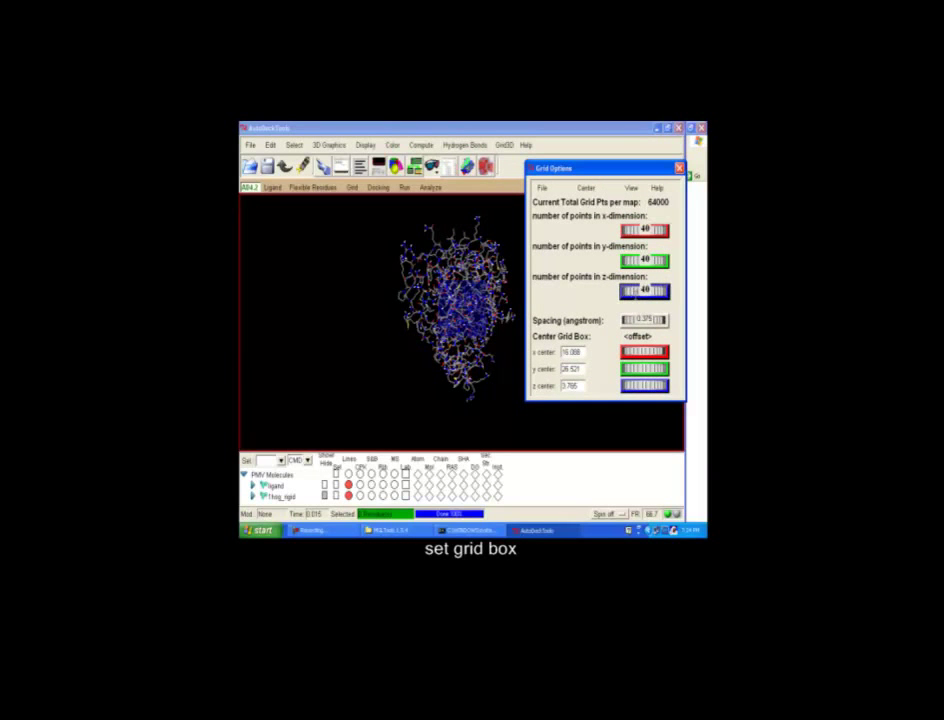
drag(633, 230, 642, 290)
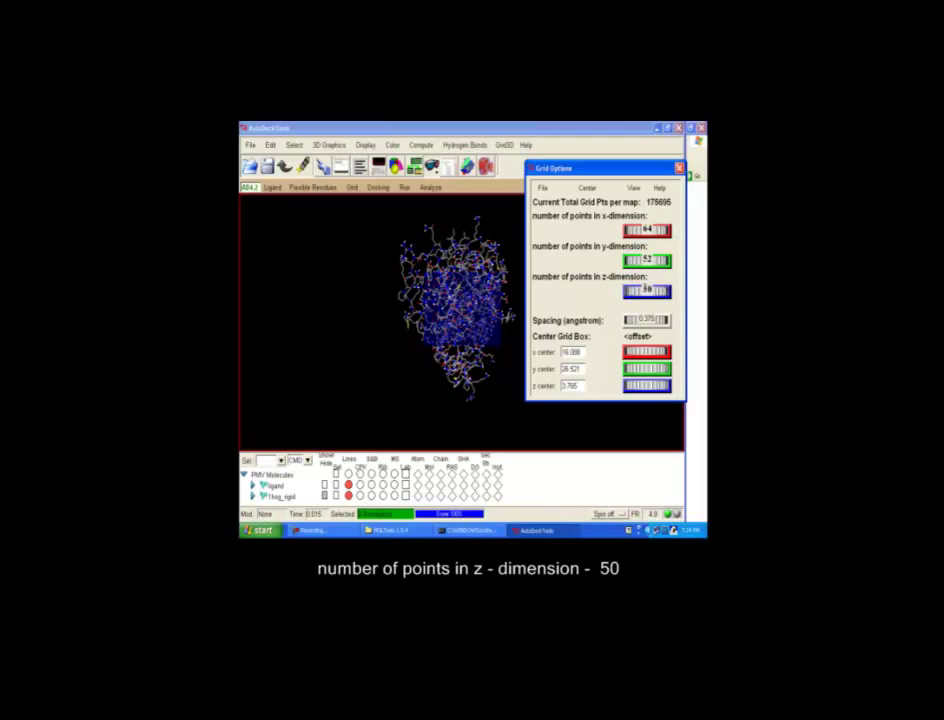
Step: Set the grid box's x center to 15.833
click(581, 352)
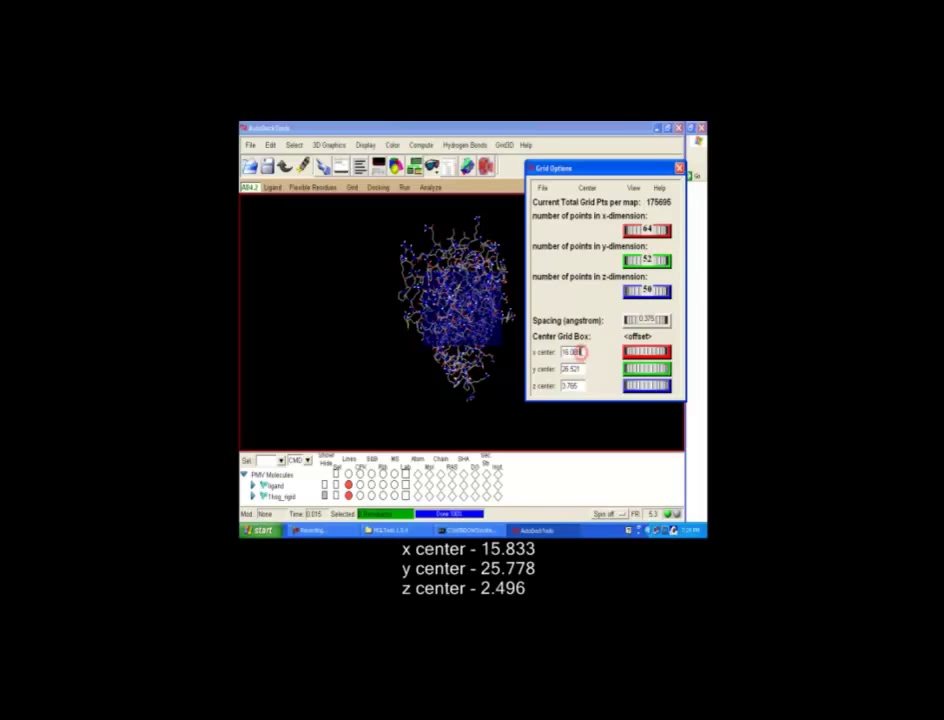
key(BackSpace)
key(BackSpace)
key(BackSpace)
key(BackSpace)
key(BackSpace)
key(BackSpace)
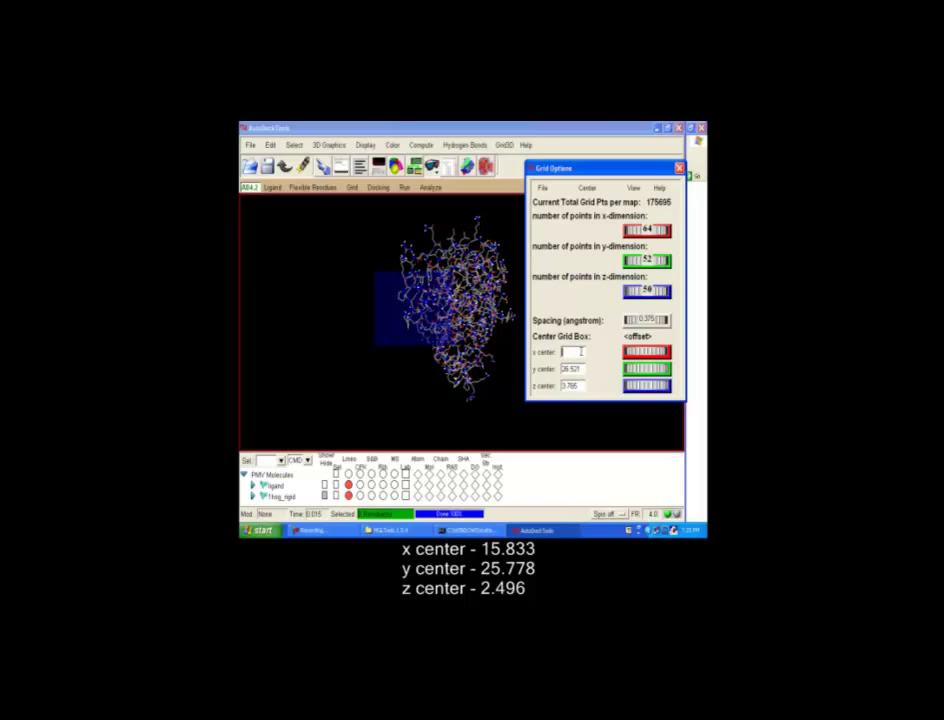
text(15.833)
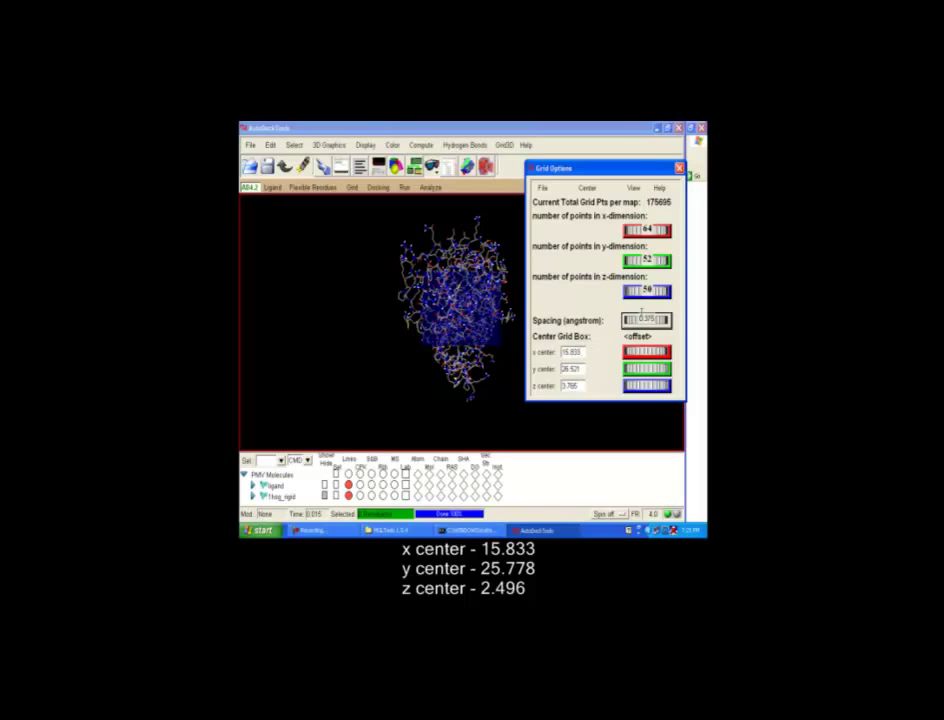
Step: Set the grid box's y center to 25.778
click(578, 370)
key(BackSpace)
key(BackSpace)
key(Return)
text(5.77)
Step: Set the grid box's z center to 2.496 and close the grid options, saving the current settings
click(580, 385)
key(BackSpace)
key(BackSpace)
key(BackSpace)
key(BackSpace)
text(.496)
click(542, 188)
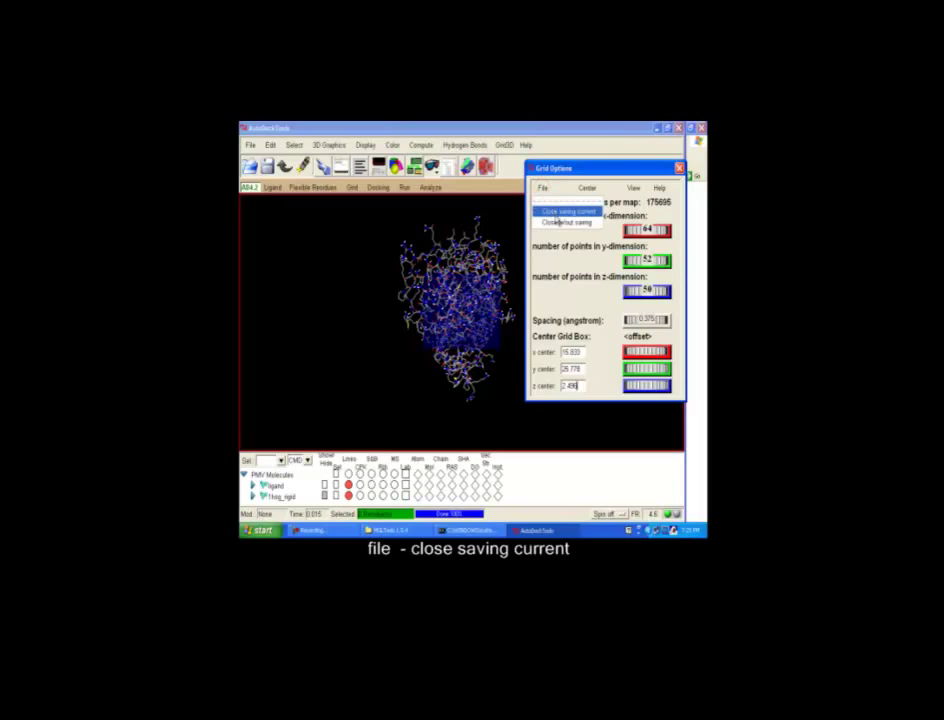
click(553, 212)
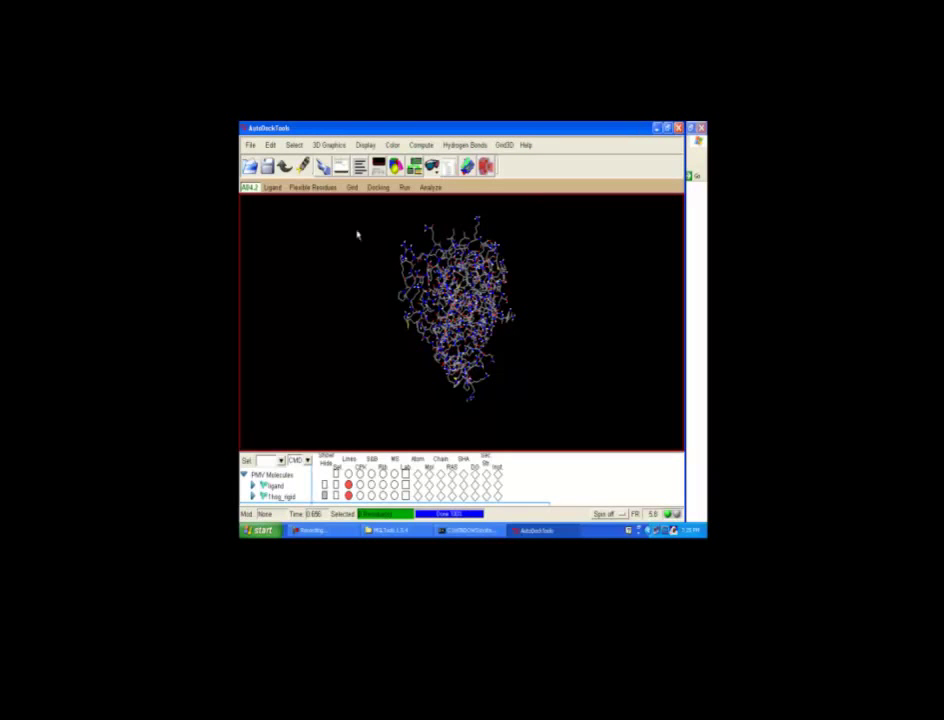
Step: Save the grid parameter file as 1hsg.gpf in the MGLTools 1.5.4 folder
click(352, 187)
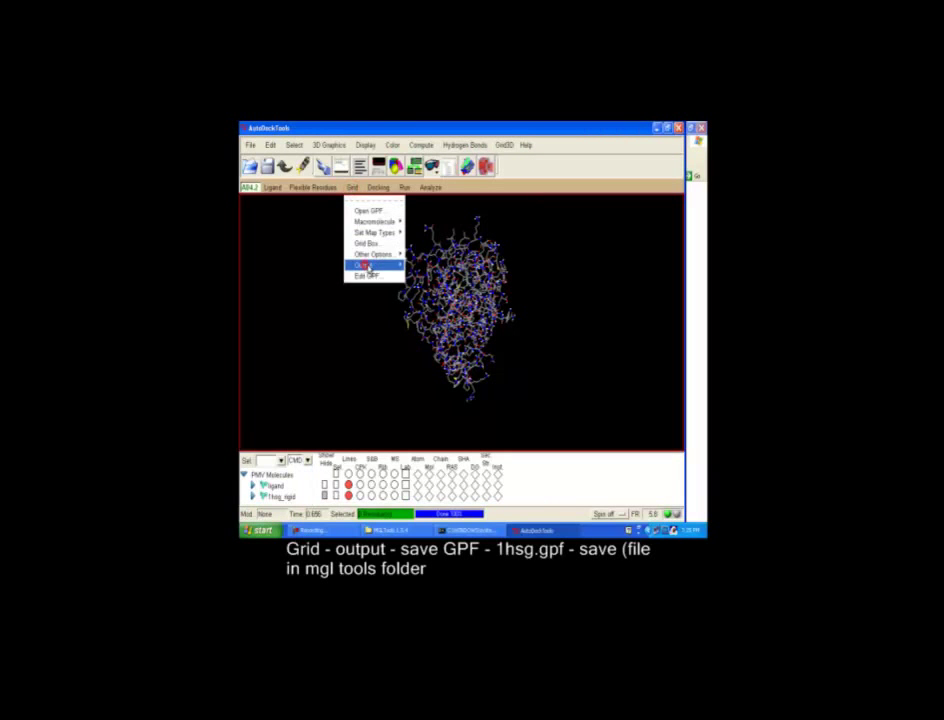
mouse_move(364, 265)
click(422, 272)
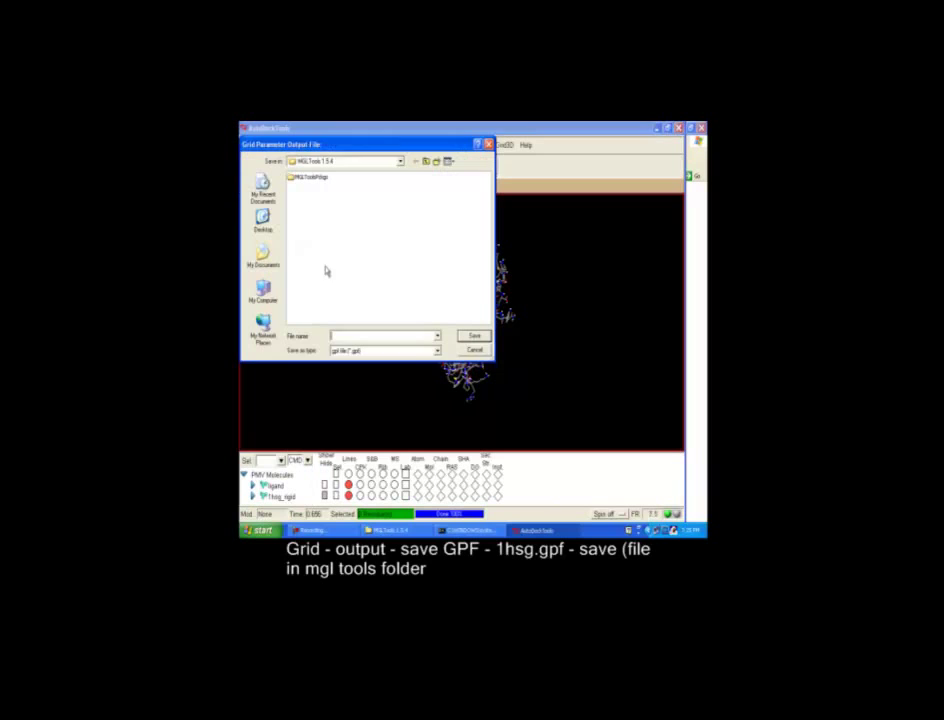
click(347, 337)
text(1h)
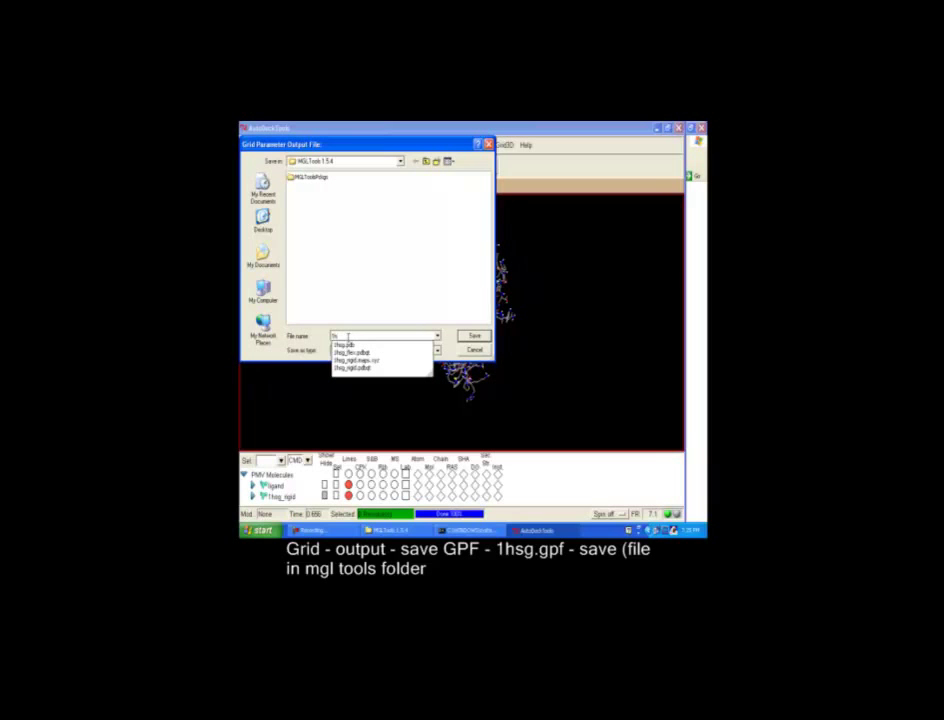
text(sg.gpf)
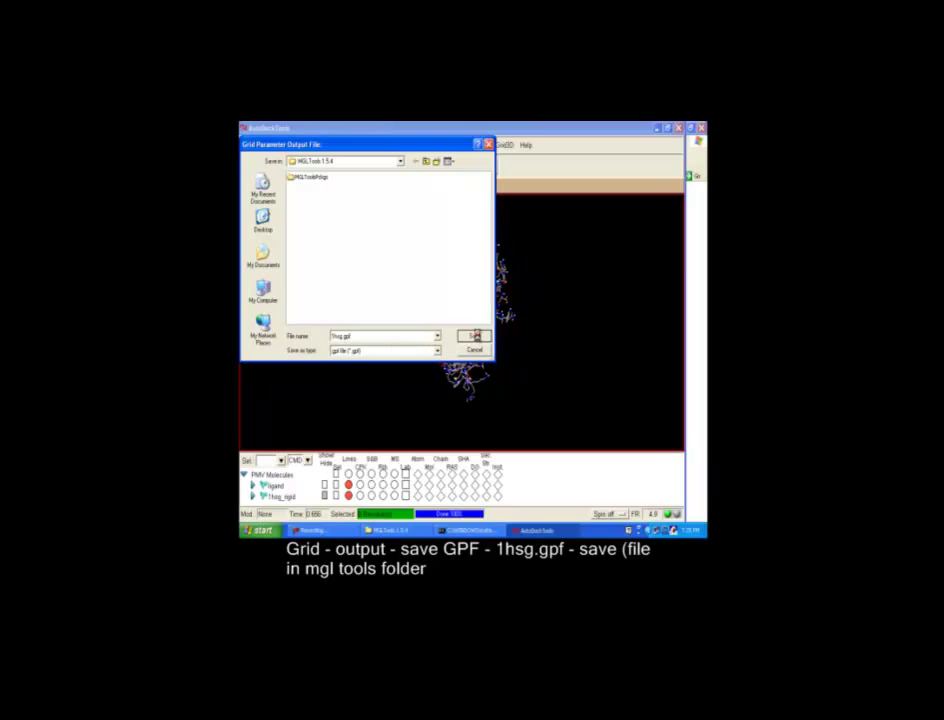
click(474, 336)
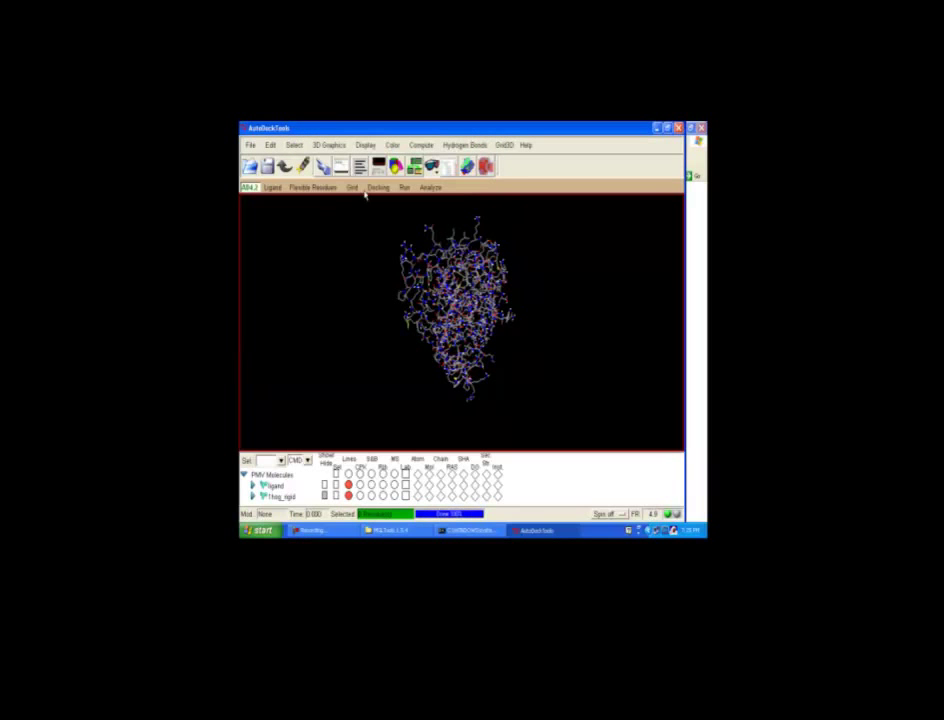
Step: Open the saved grid parameter file for editing and add HD and SA to the end of its ligand_types list
click(350, 188)
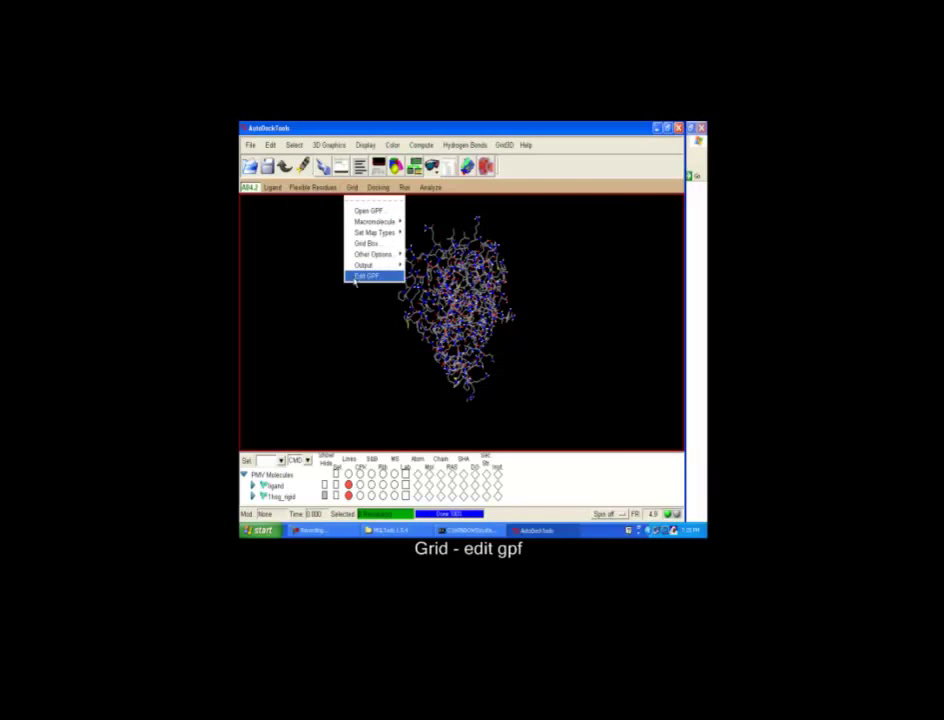
click(356, 276)
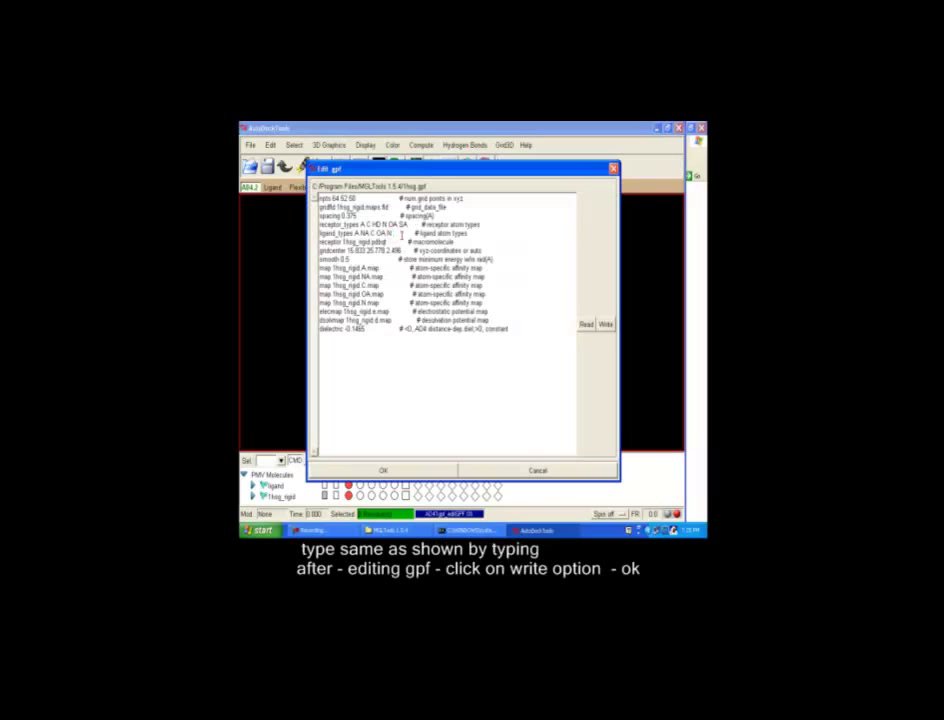
text(HD SA)
Step: Below the N map line, add "map 1hsg_rigid.HD.map" with the comment "# atom-specific affinity map"
click(489, 302)
key(Return)
text(map 1hsg_rigid)
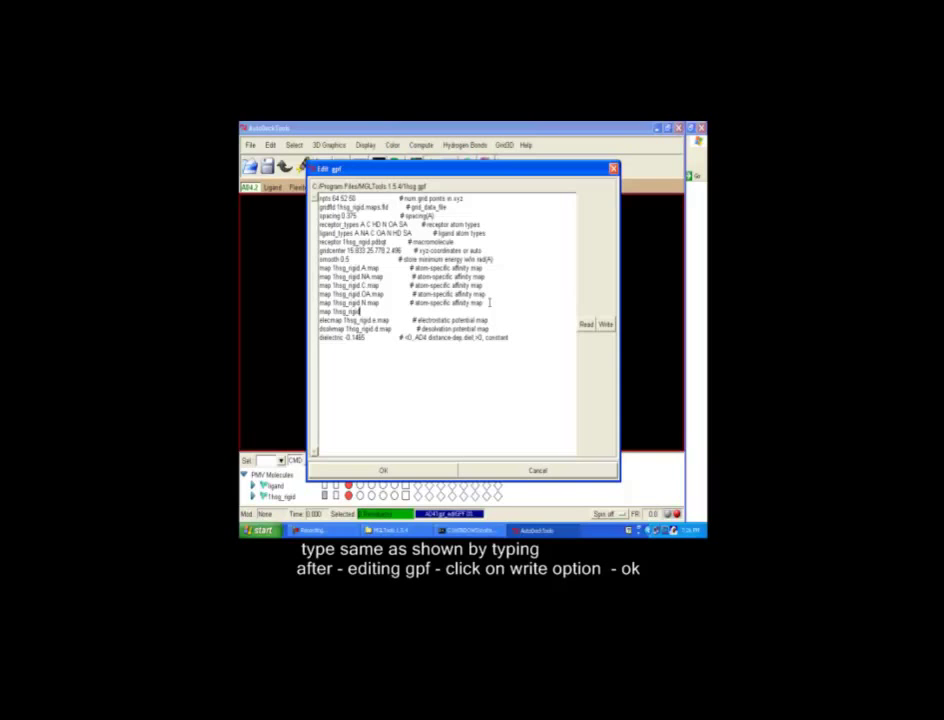
text(.HD.map          # atom)
text(-specific affinity map)
key(Return)
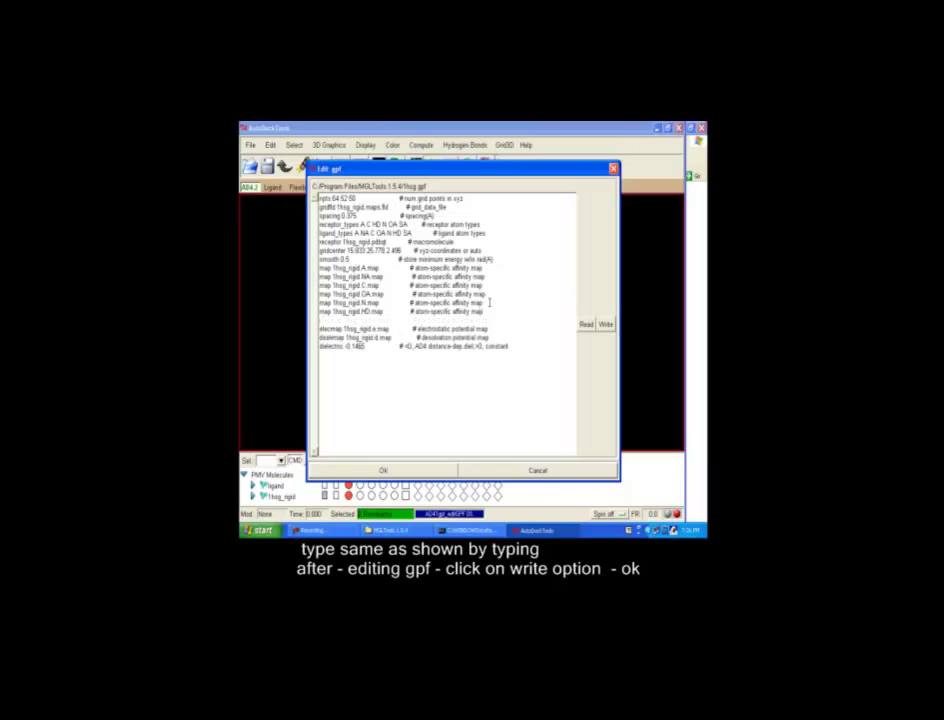
Step: Below the HD map line, add "map 1hsg_rigid.SA.map" with the comment "# atom-specific affinity map"
text(map 1hsg_rigid.SA.map        #)
text(atom-specifi)
text(c)
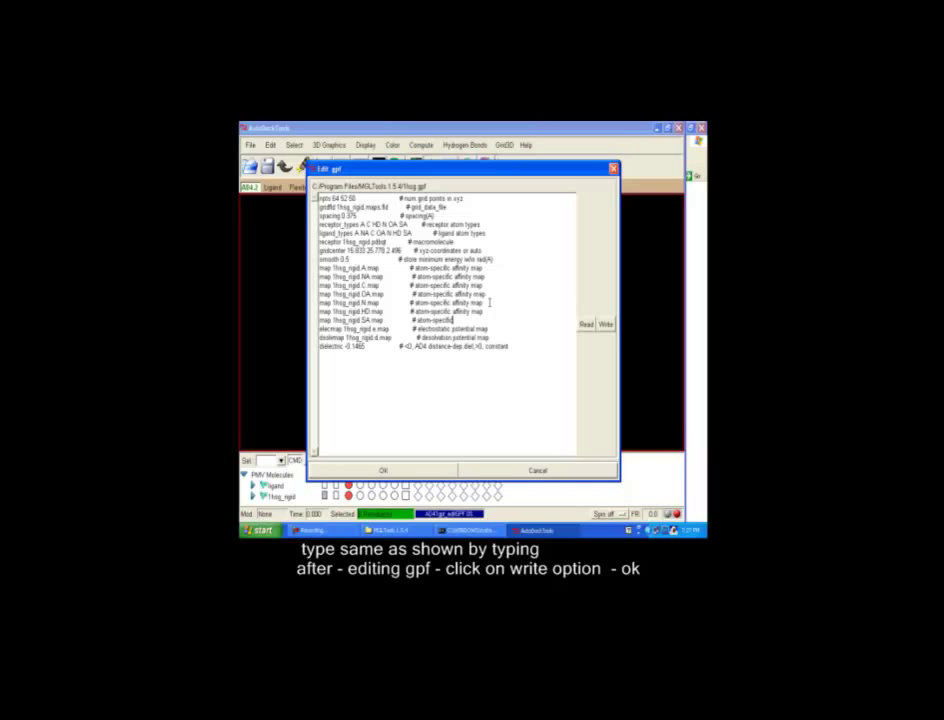
text( affinity map)
Step: Write the edited grid parameters over the existing 1hsg.gpf in the MGLTools 1.5.4 folder and close the editor with its changes accepted
click(605, 325)
click(304, 187)
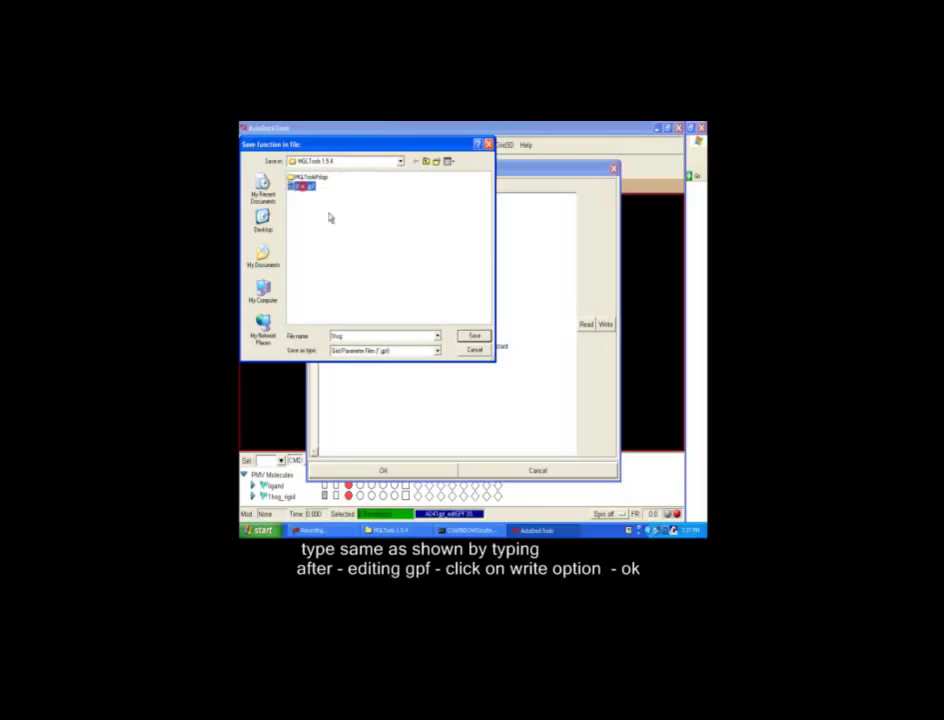
click(472, 337)
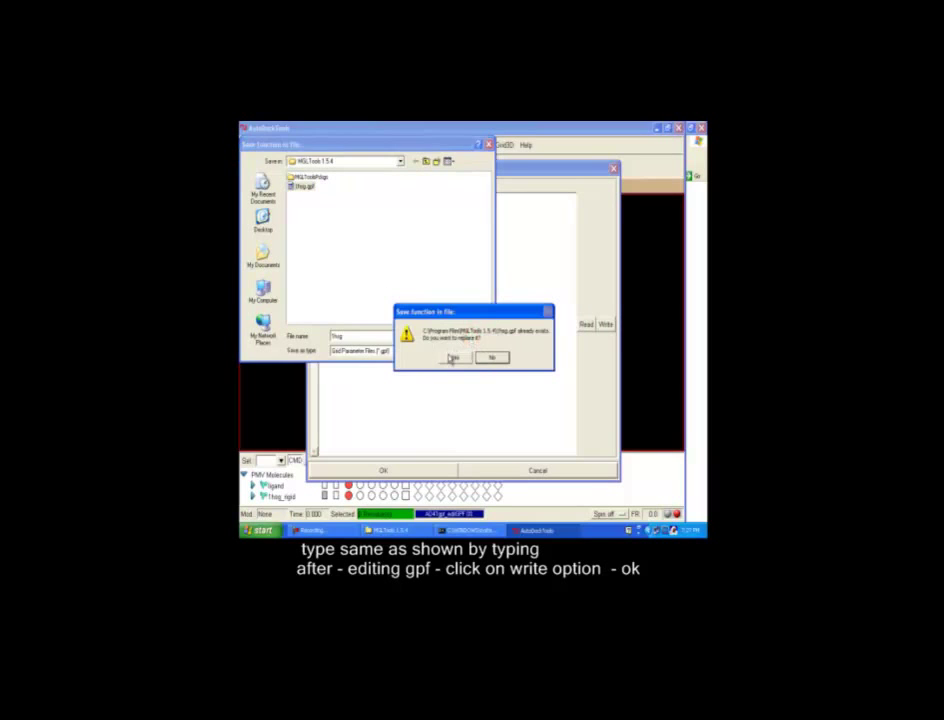
click(449, 358)
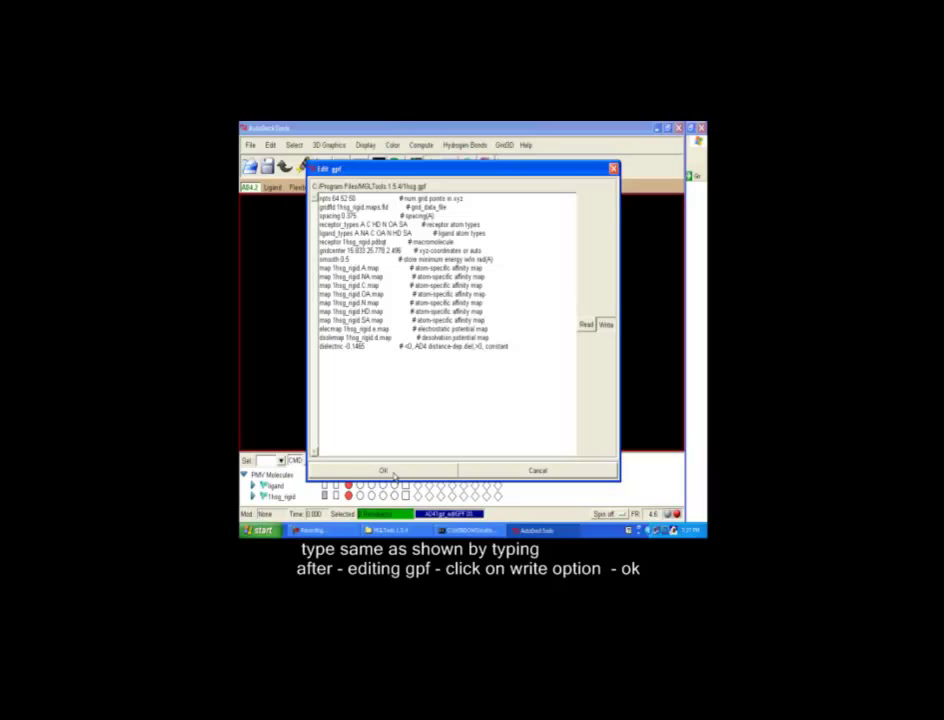
click(388, 472)
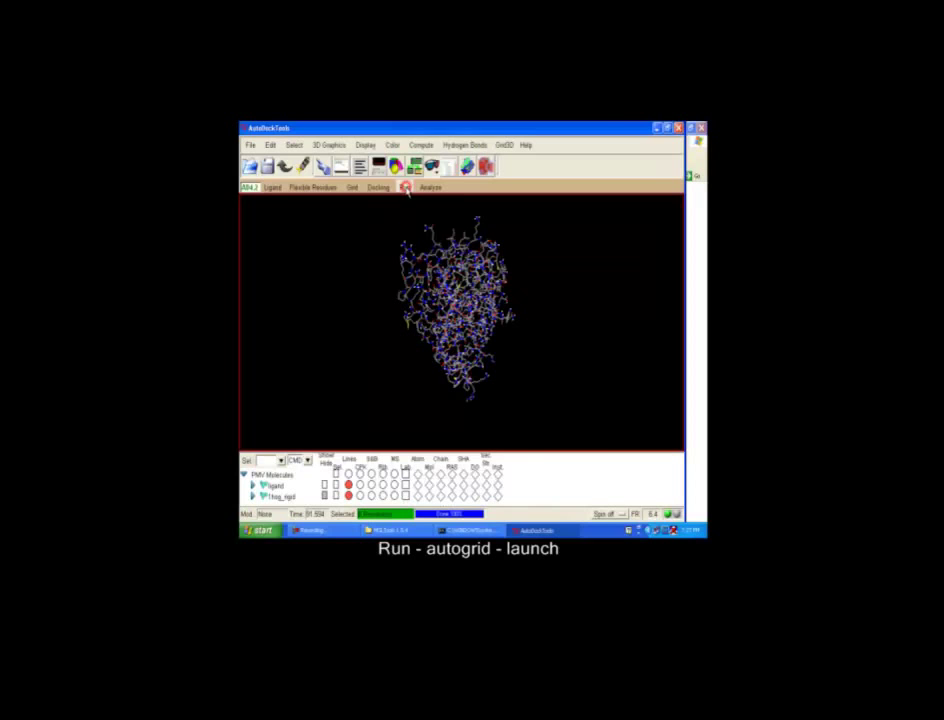
Step: Run AutoGrid with the 1hsg.gpf parameter file and close its output window when the calculation finishes
click(407, 189)
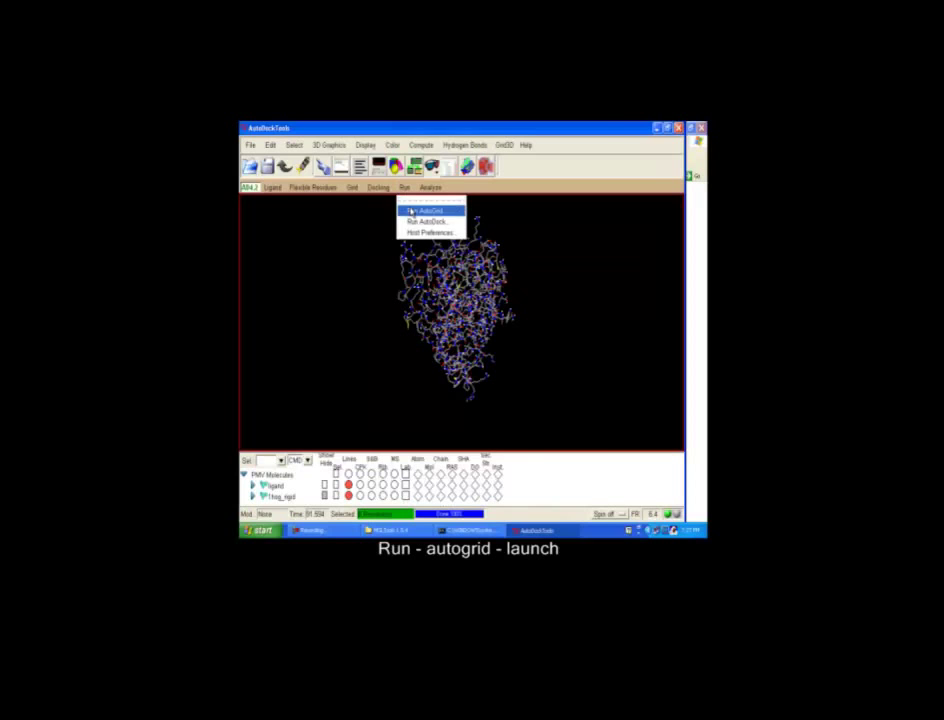
click(411, 210)
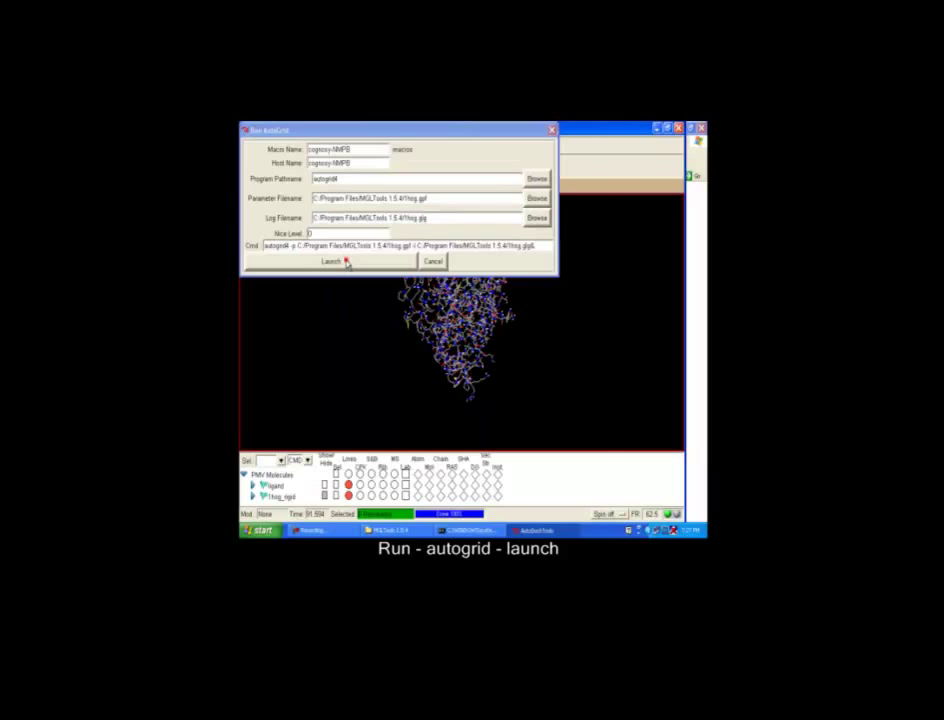
click(333, 261)
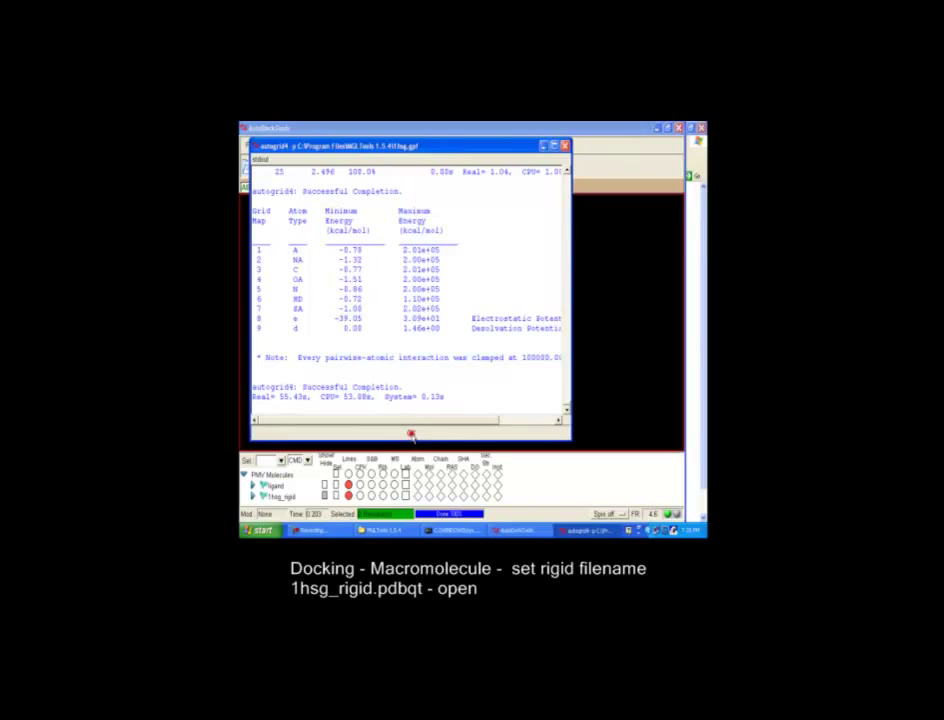
click(410, 432)
Step: Set 1hsg_rigid.pdbqt as the rigid macromolecule file for docking
click(379, 187)
mouse_move(434, 224)
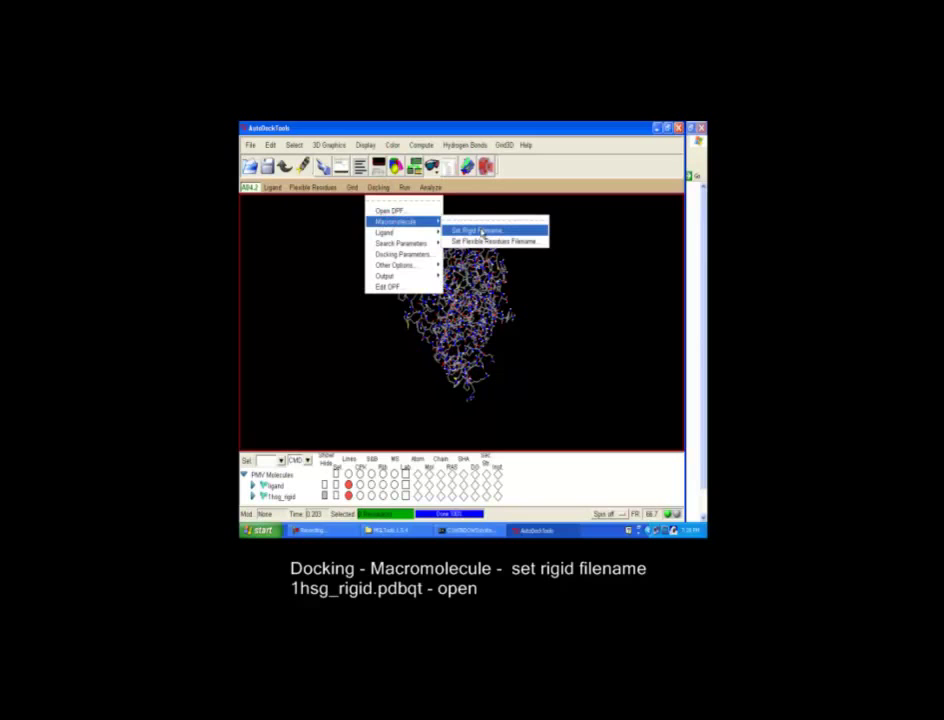
click(481, 231)
click(312, 195)
click(472, 336)
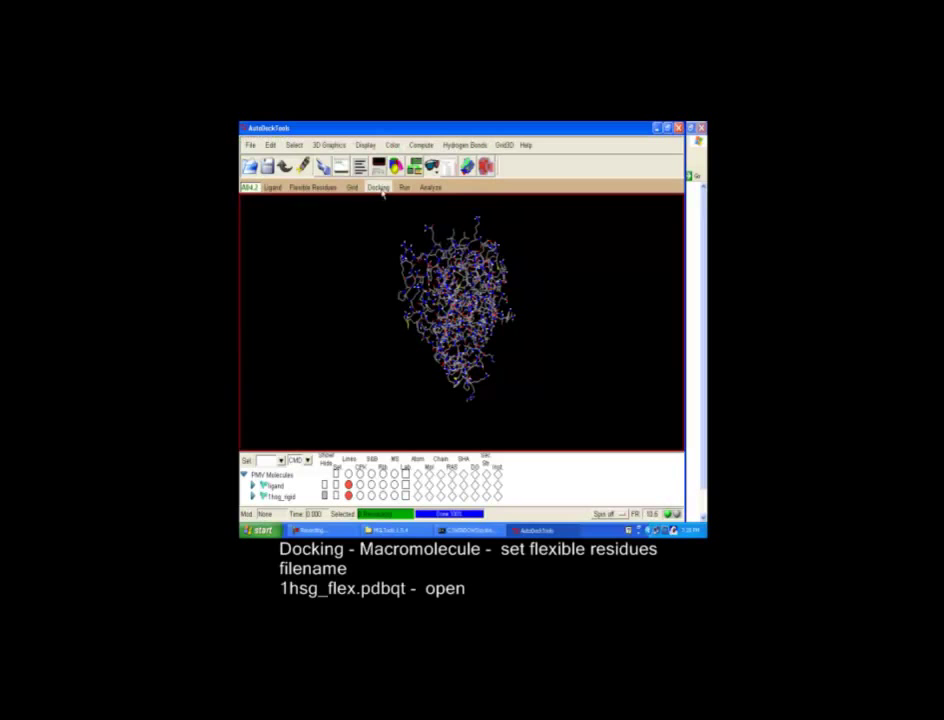
Step: Set 1hsg_flex.pdbqt as the macromolecule's flexible residues file for docking
click(379, 188)
mouse_move(381, 238)
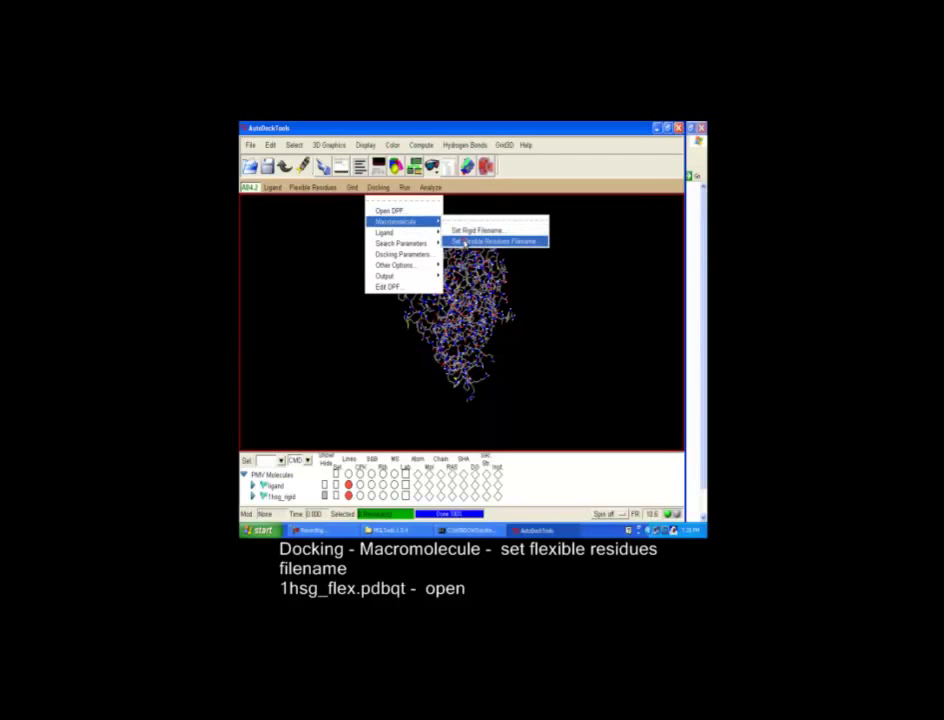
click(497, 240)
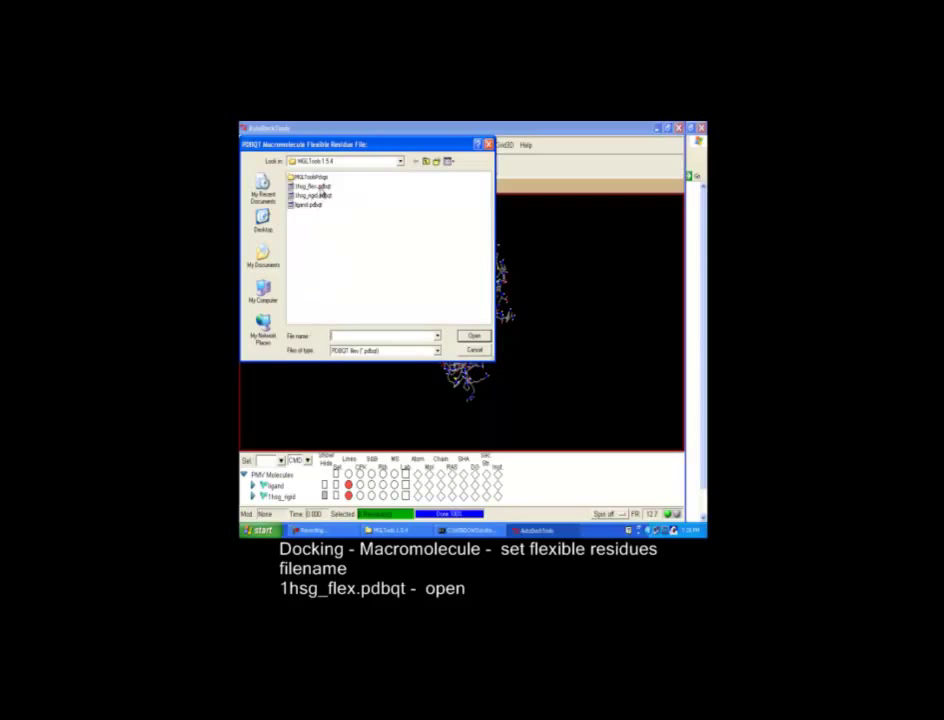
click(311, 186)
click(474, 337)
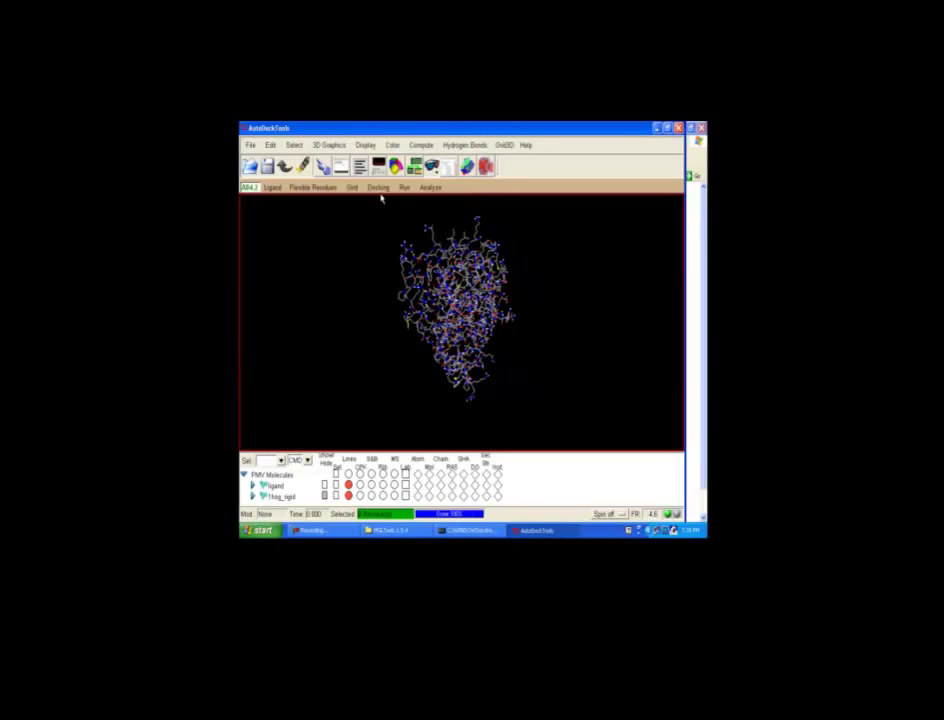
Step: Choose the loaded ligand molecule as the docking ligand and accept its random initial position, orientation and dihedral settings
click(381, 188)
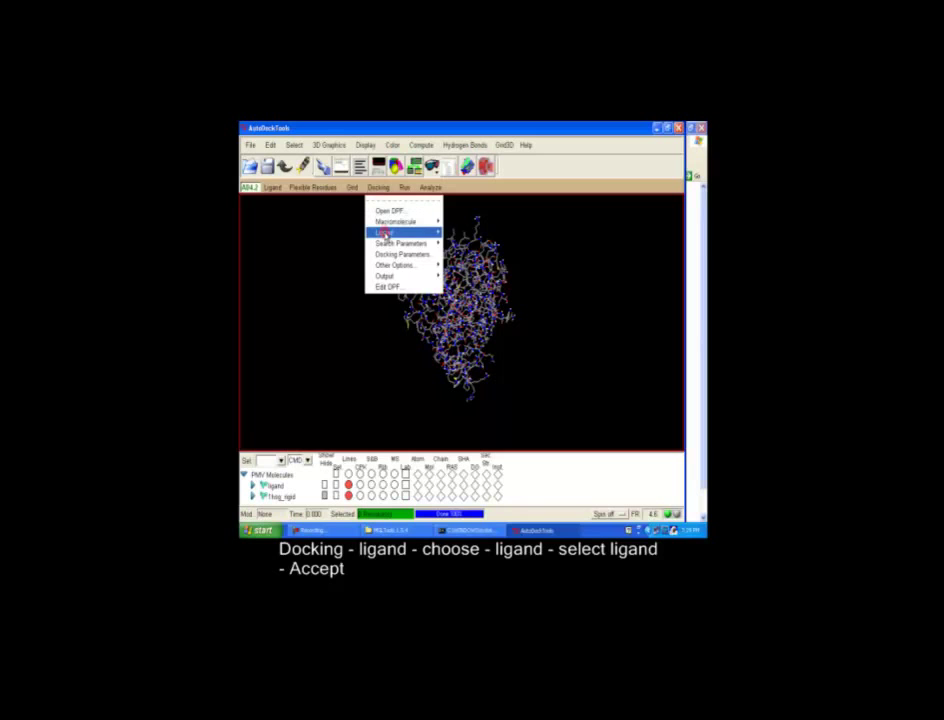
mouse_move(383, 233)
click(461, 241)
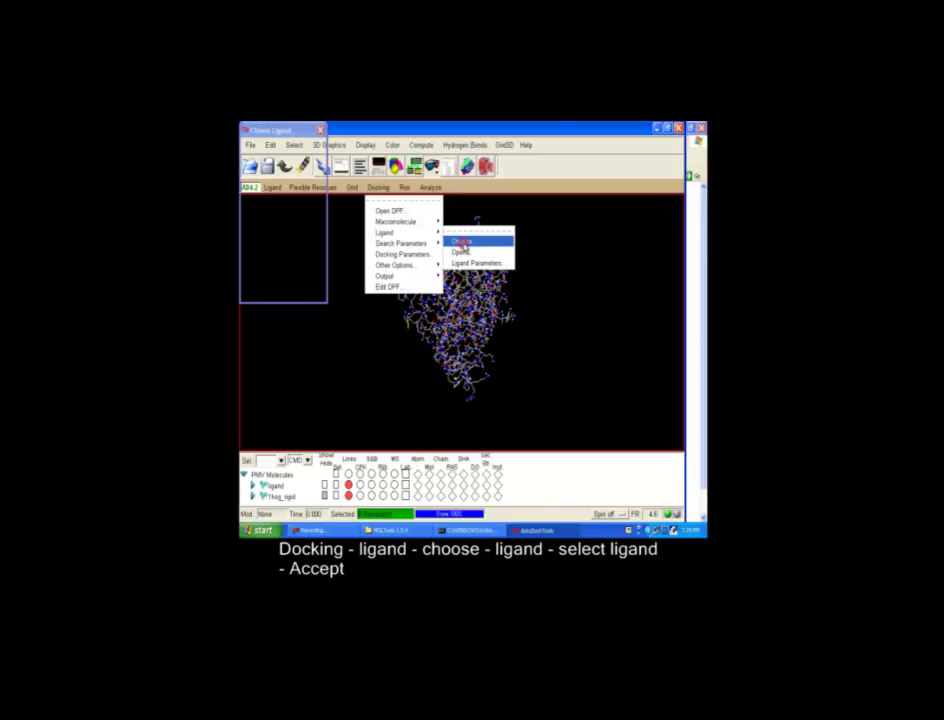
click(257, 161)
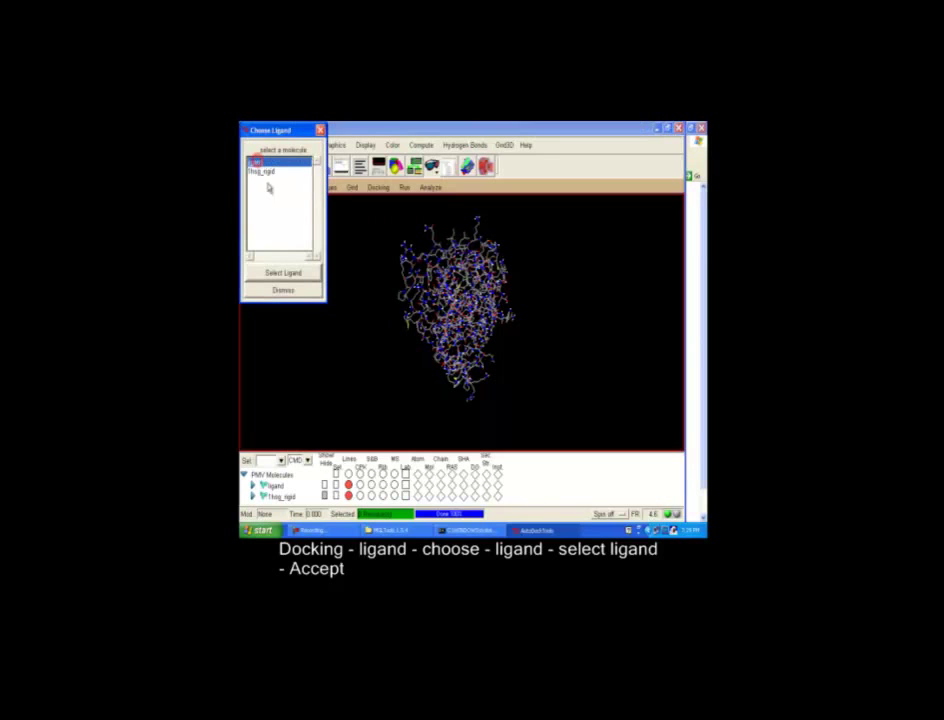
click(276, 272)
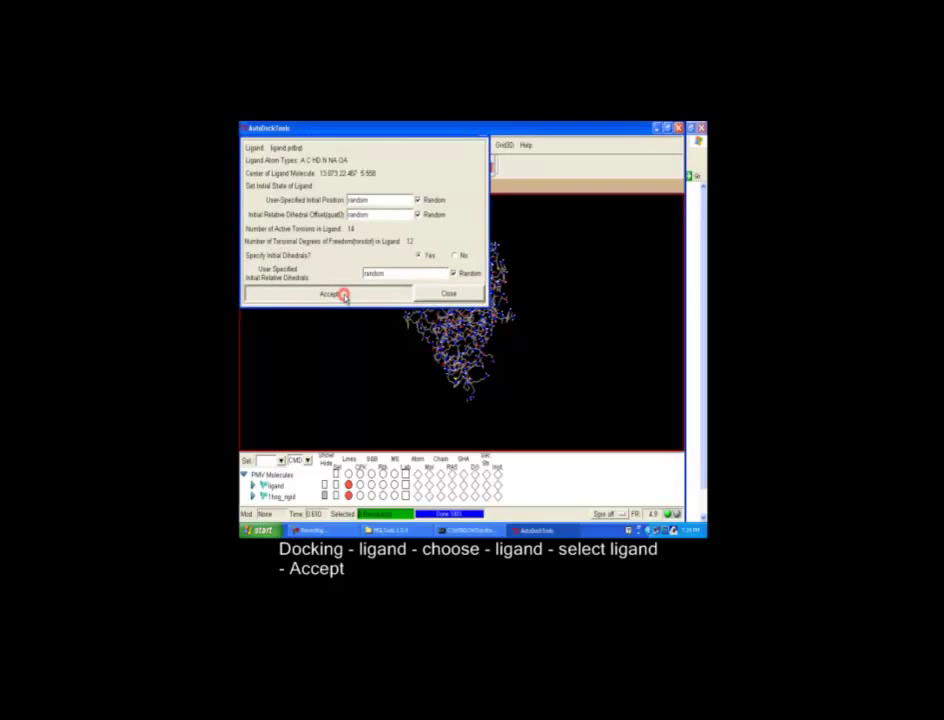
click(342, 294)
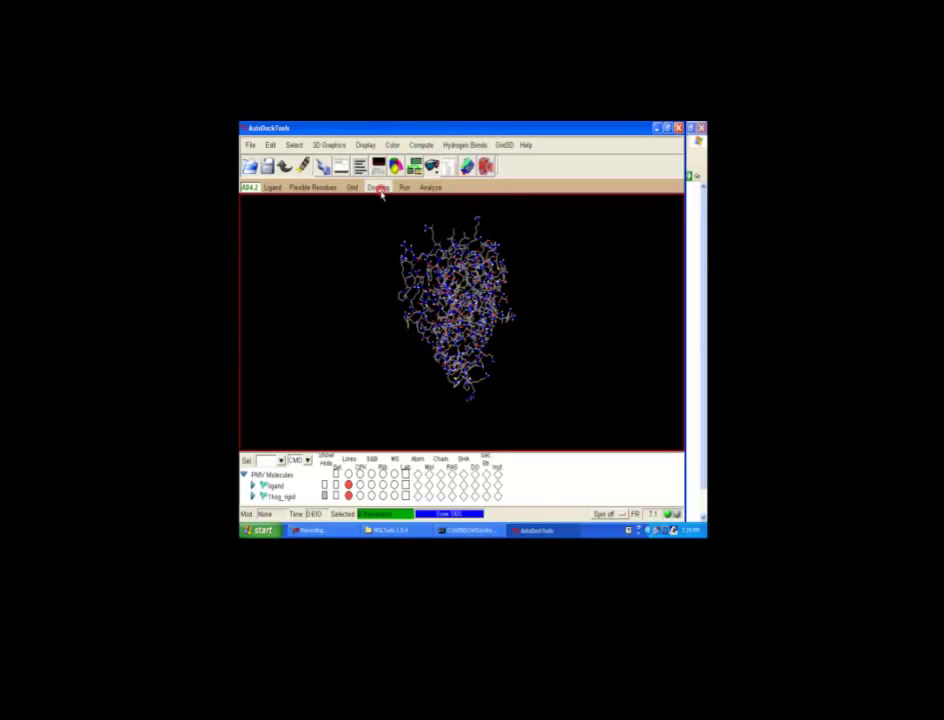
Step: Set the genetic algorithm's maximum number of evals to short and accept the search parameters
click(379, 188)
mouse_move(381, 244)
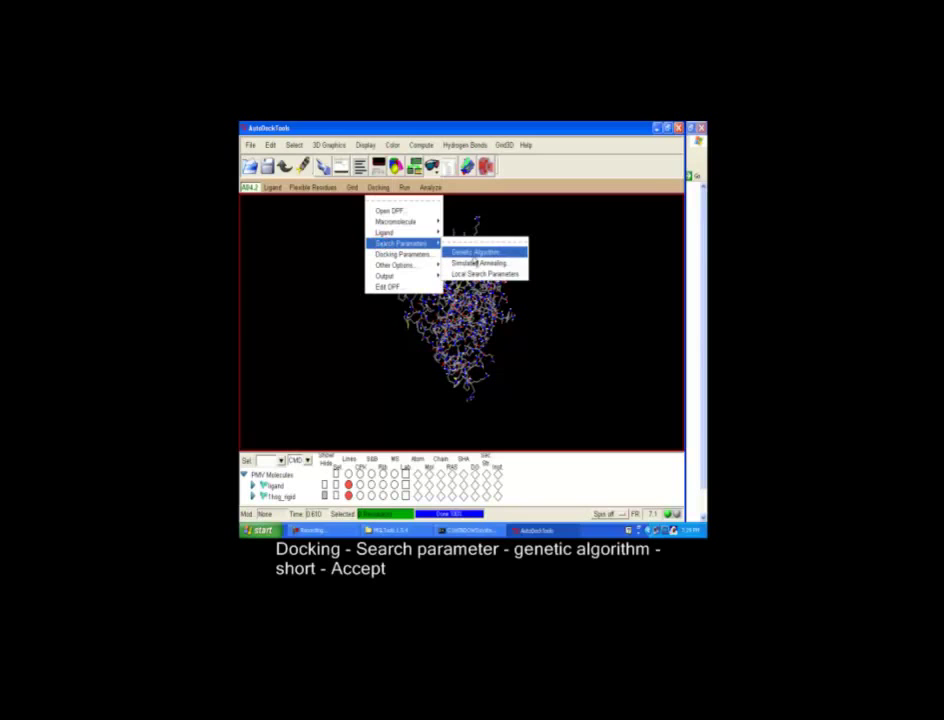
click(472, 254)
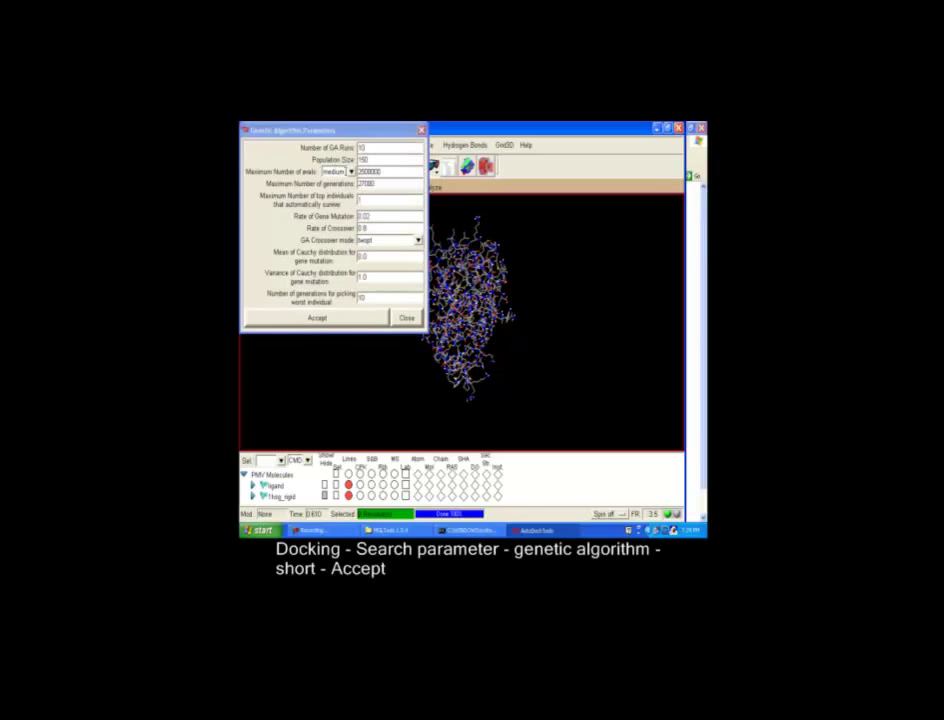
click(351, 171)
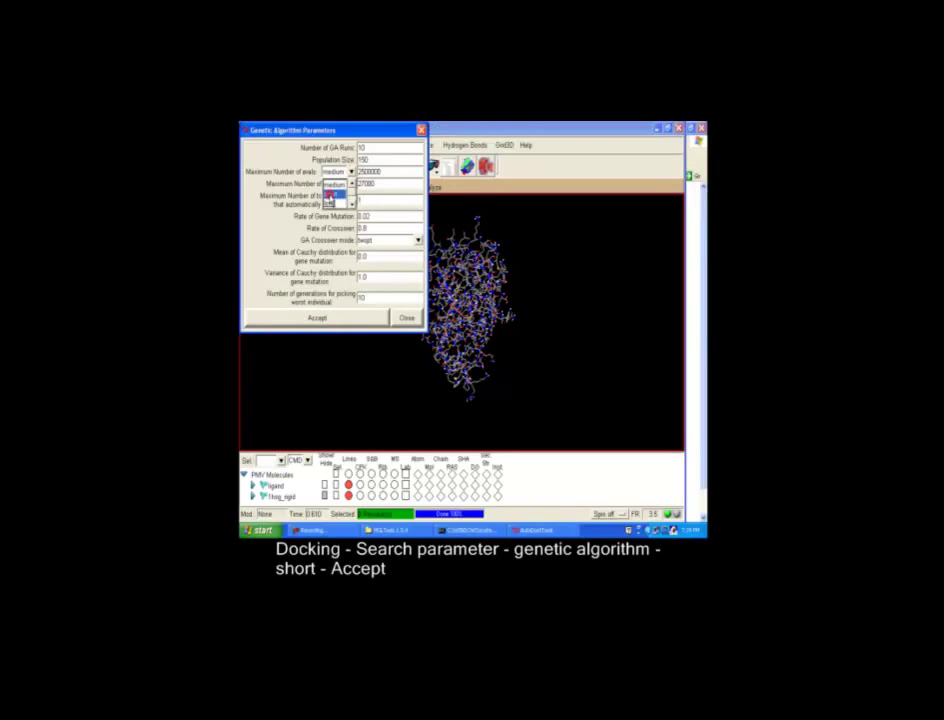
click(331, 194)
click(335, 317)
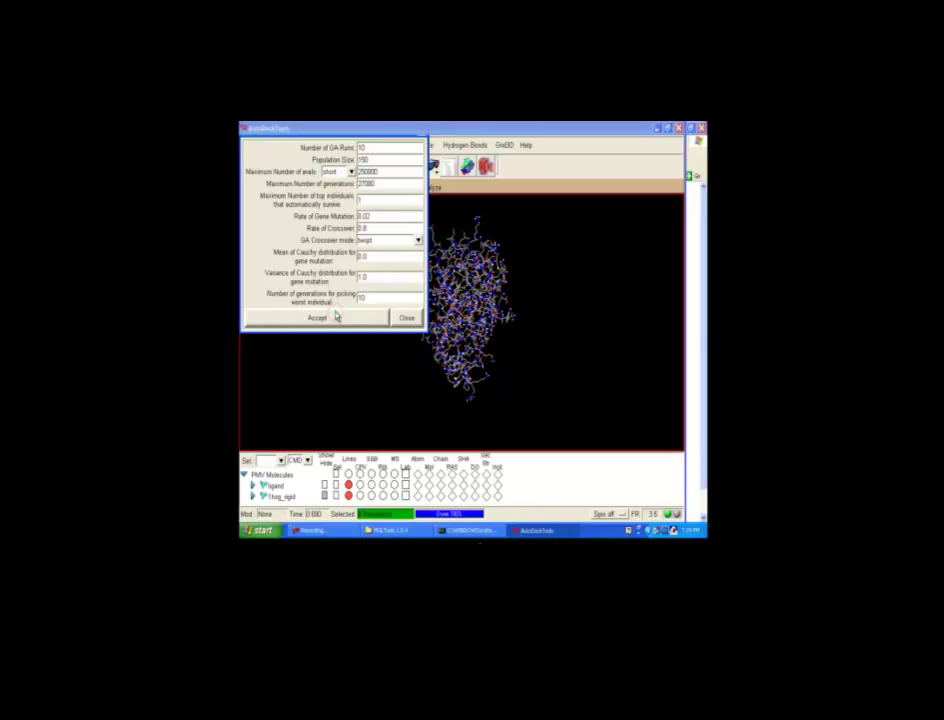
Step: Save the docking parameters as a Lamarckian GA (4.2) file named ligand.dpf in the MGLTools 1.5.4 folder
click(380, 188)
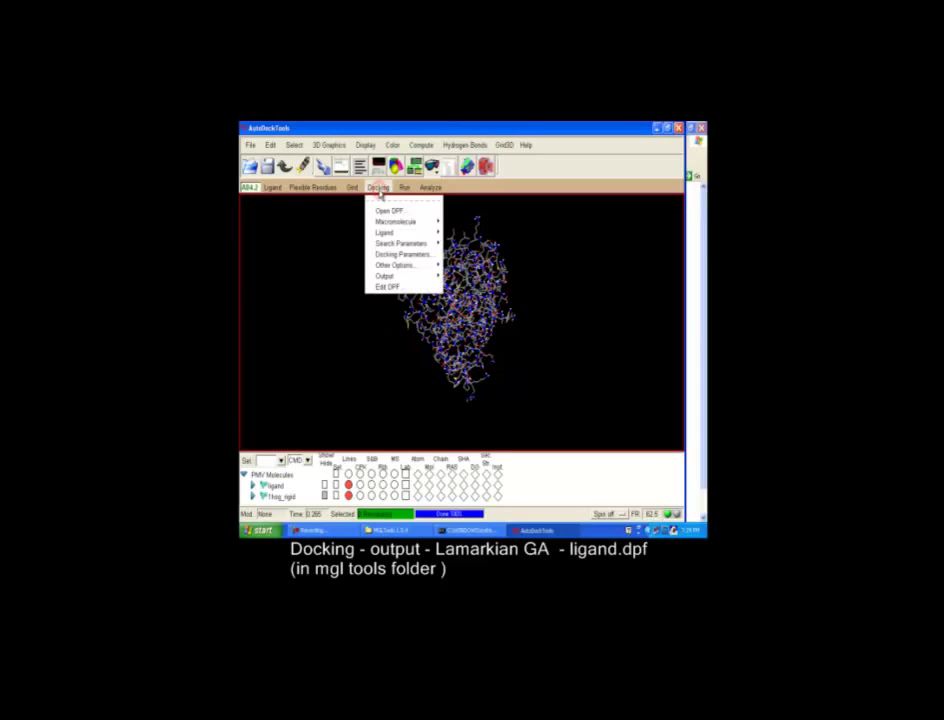
mouse_move(387, 276)
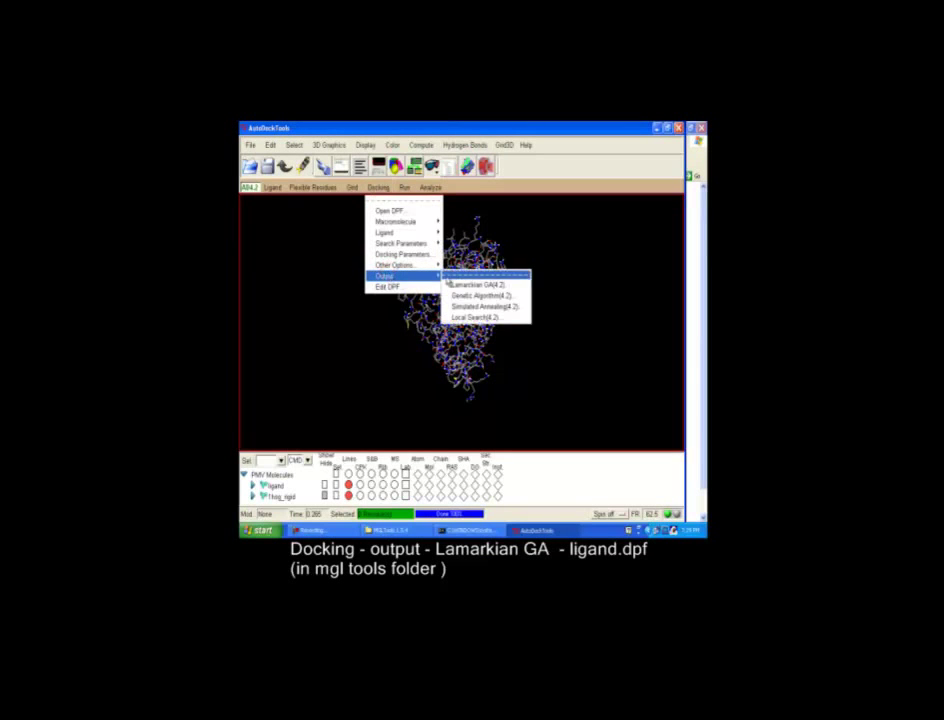
click(465, 285)
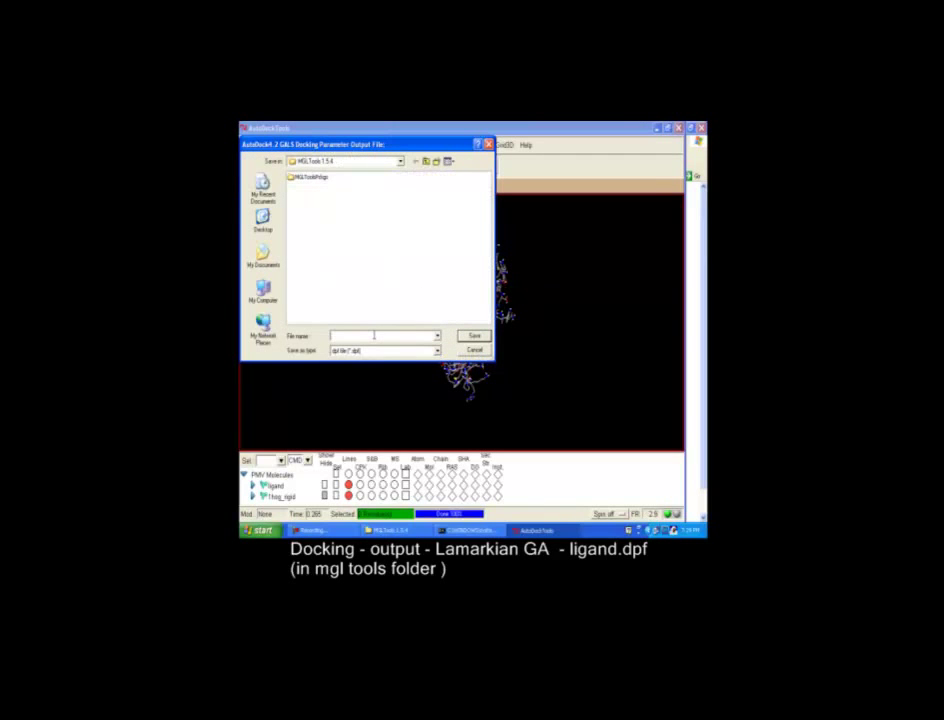
text(ligand)
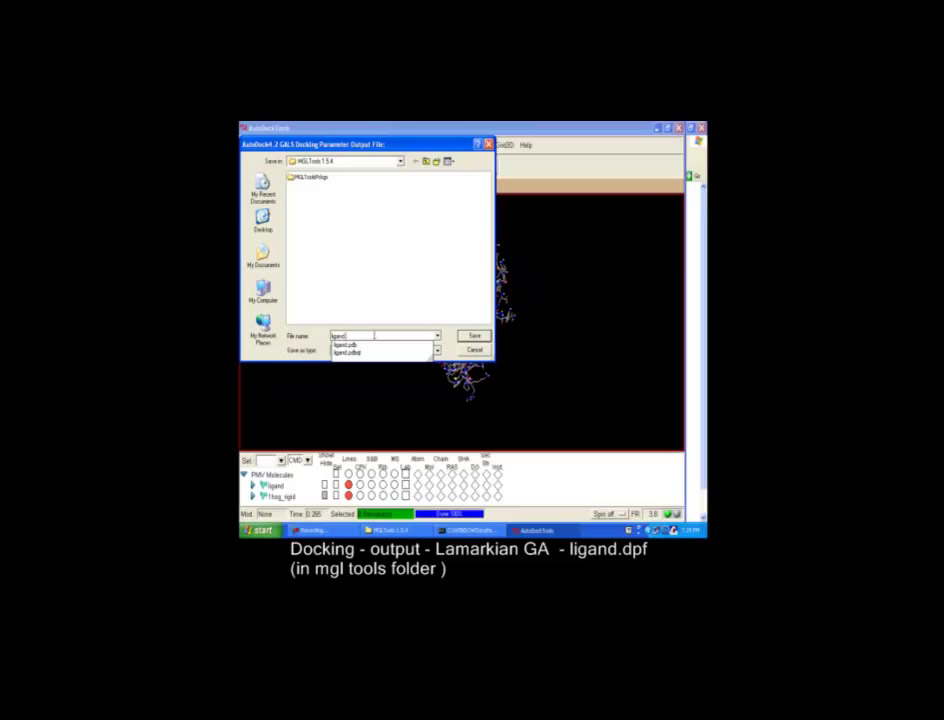
text(.dpf)
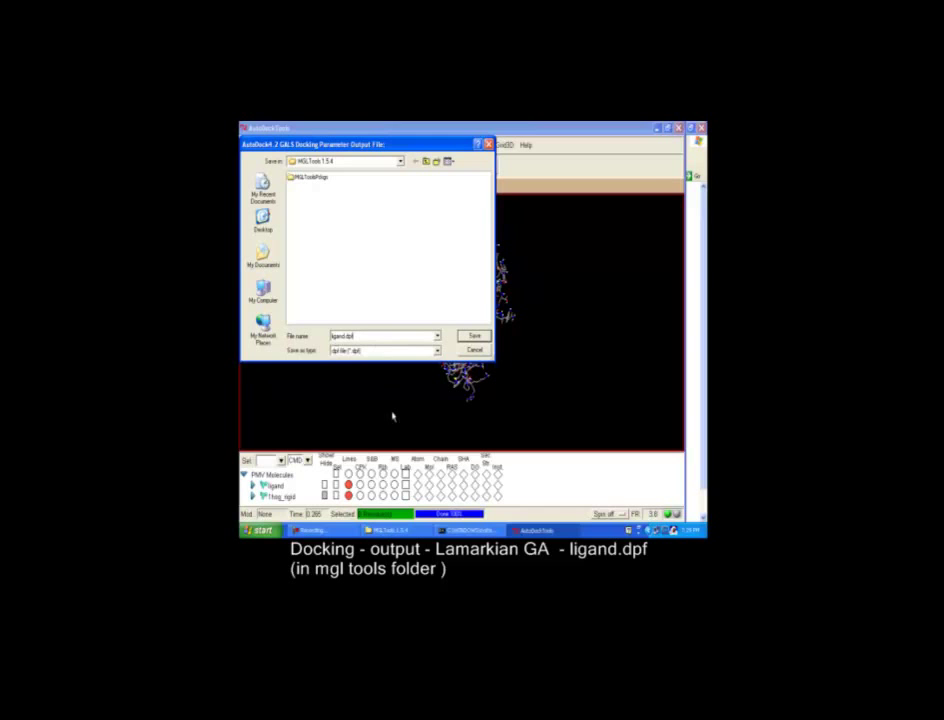
click(474, 336)
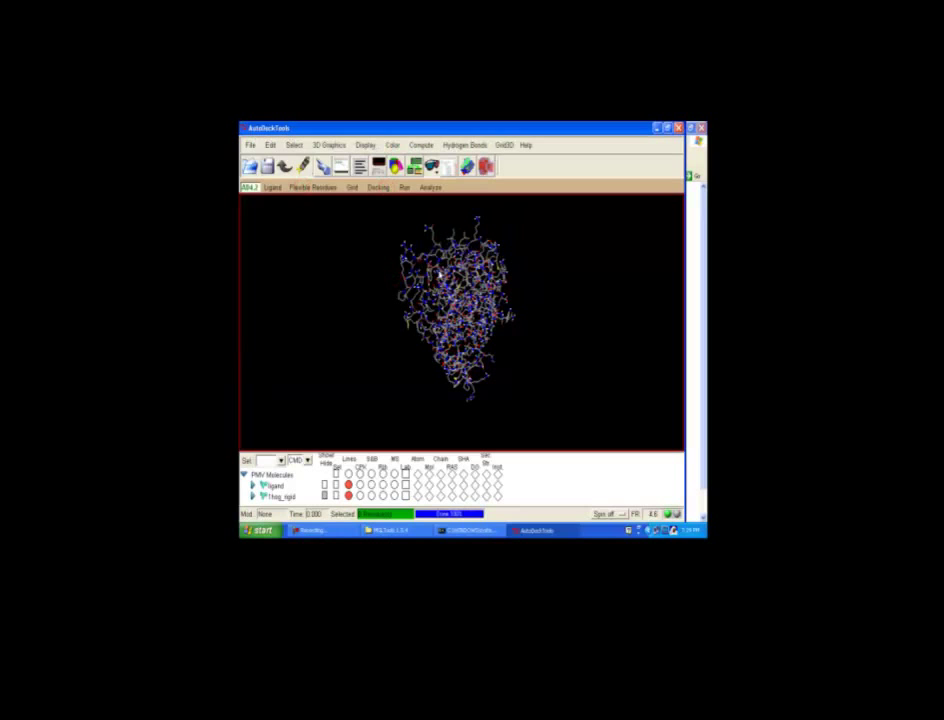
Step: Review the contents of the saved ligand.dpf docking parameter file and close the editor
click(378, 187)
click(386, 287)
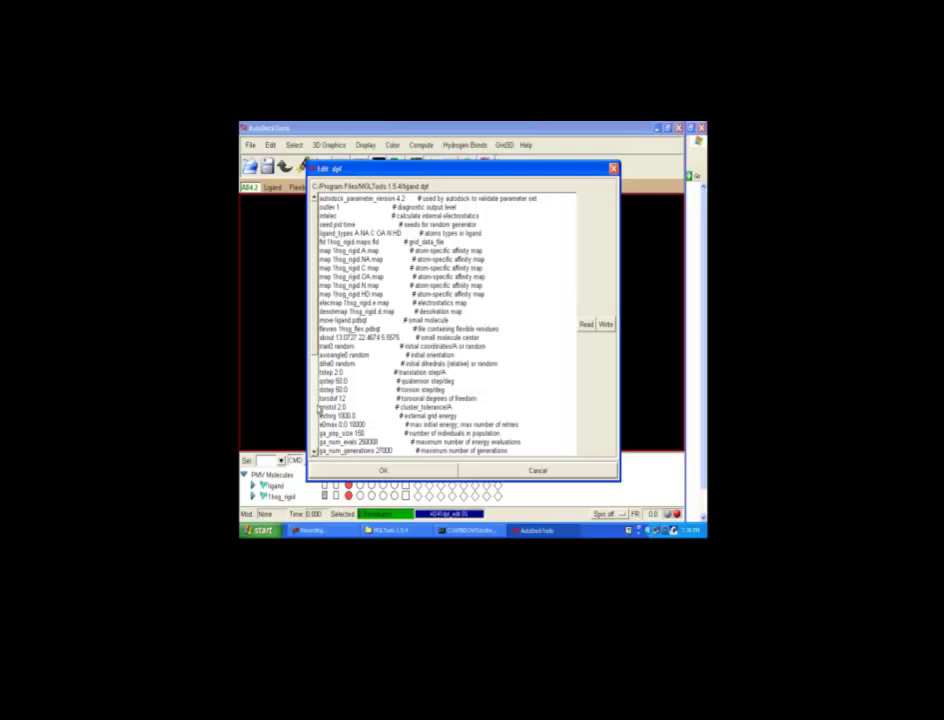
click(383, 471)
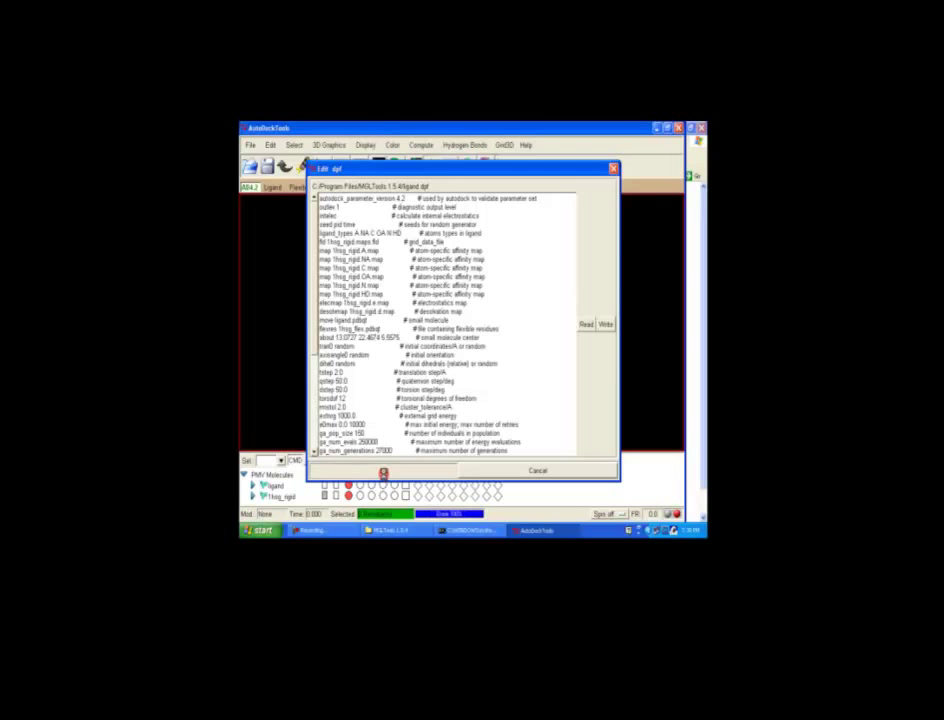
Step: Run AutoDock with the ligand.dpf parameter file and close its output window when the docking finishes
click(404, 187)
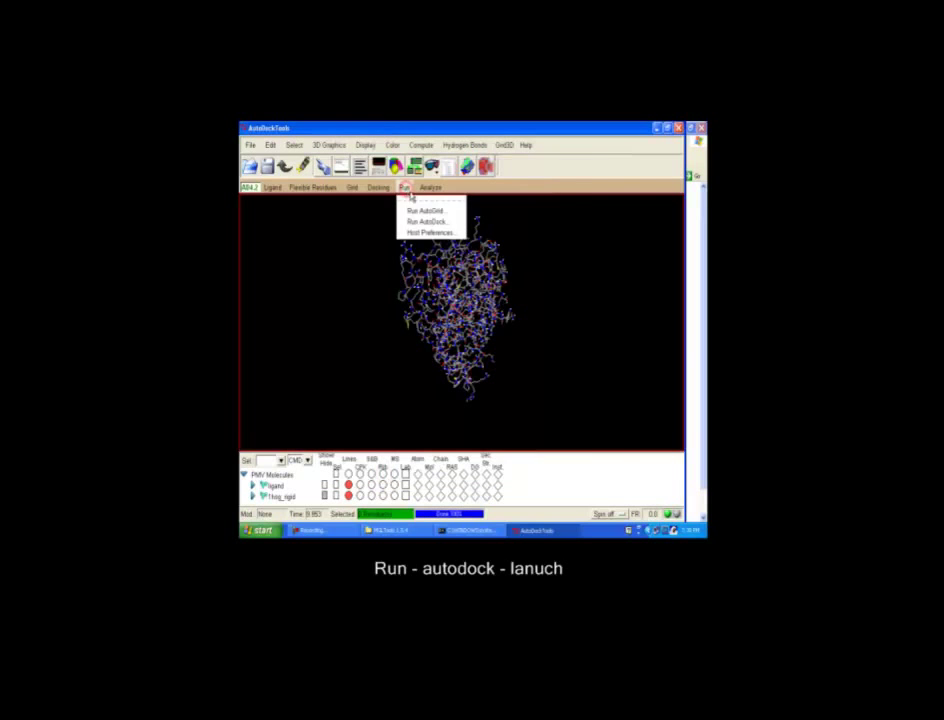
click(421, 221)
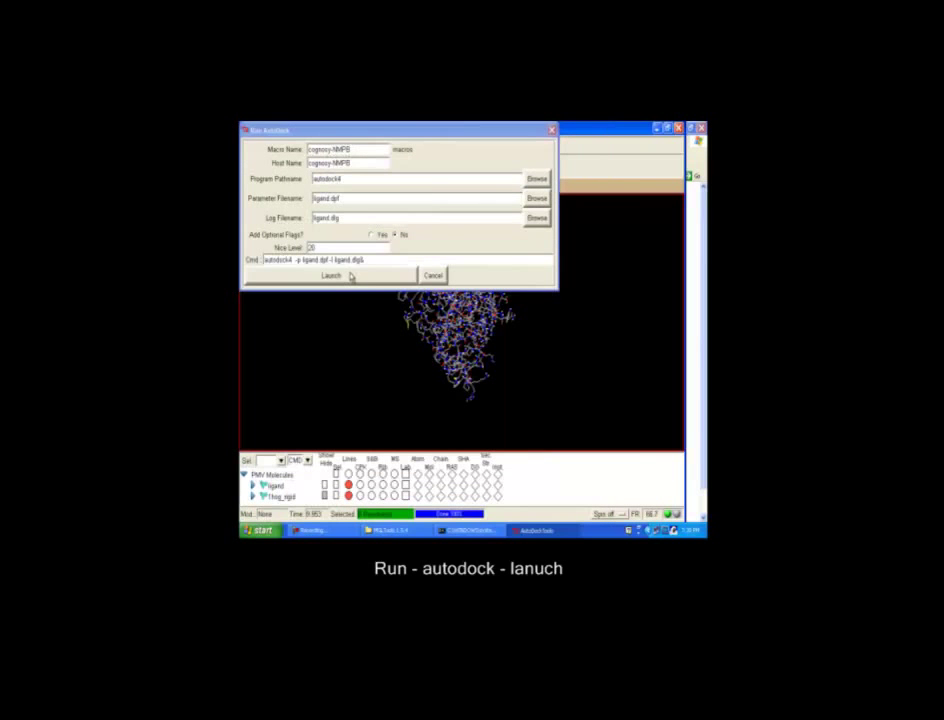
click(350, 277)
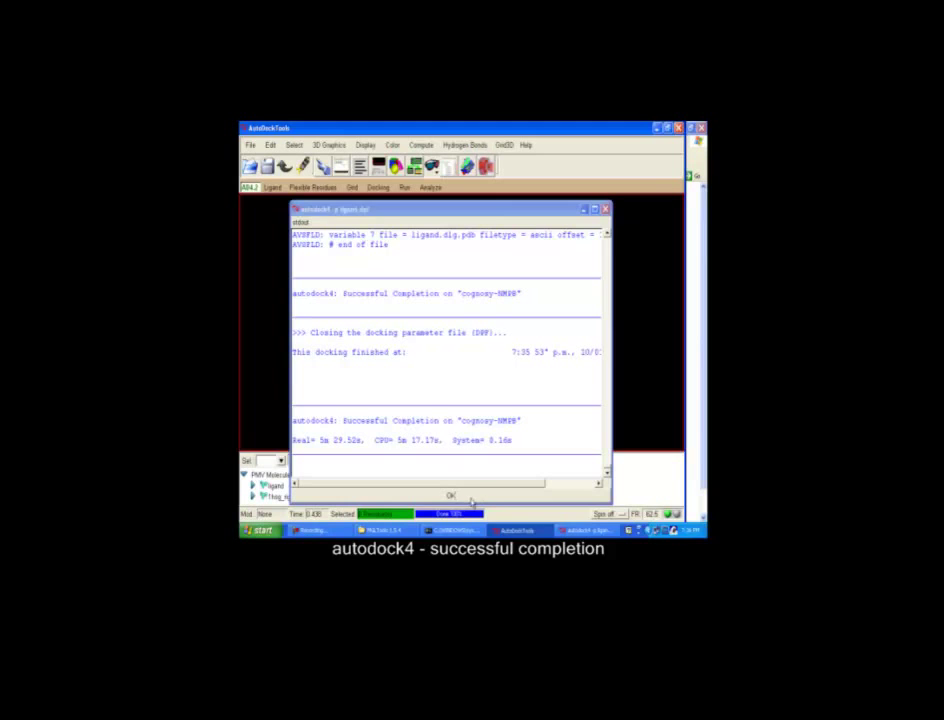
click(455, 496)
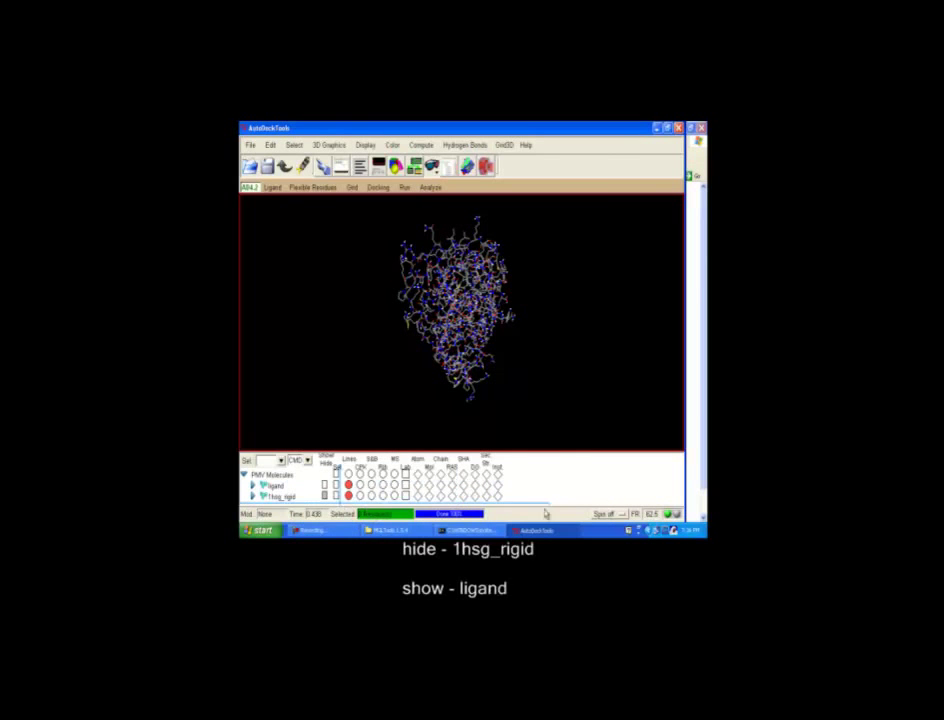
Step: Hide 1hsg_rigid in favour of the ligand, and load the docking log ligand.dlg with the molecule named ligand-2
click(323, 496)
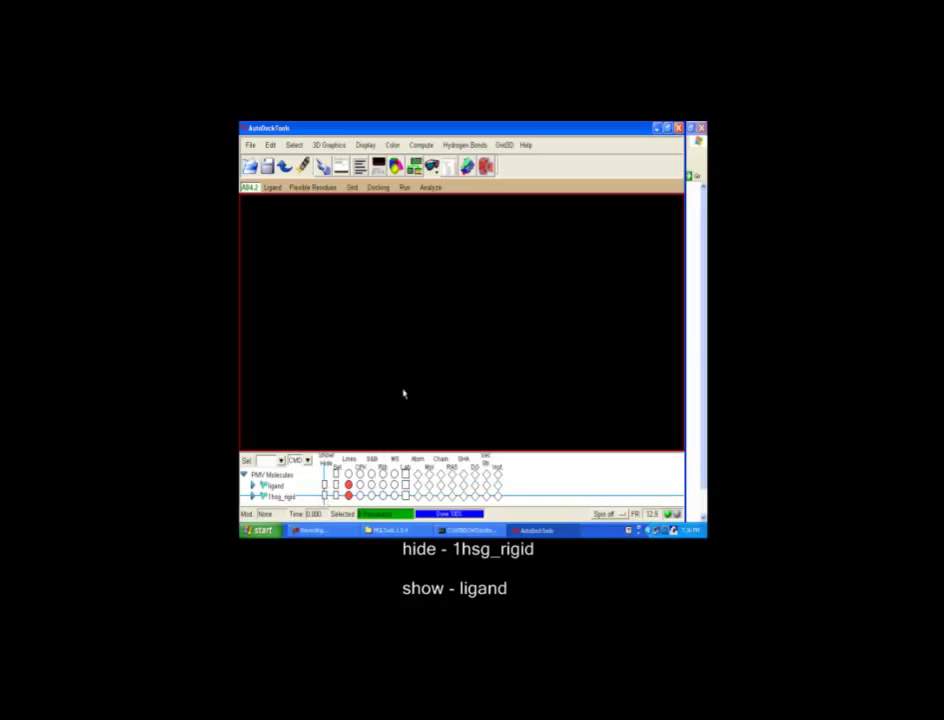
click(323, 485)
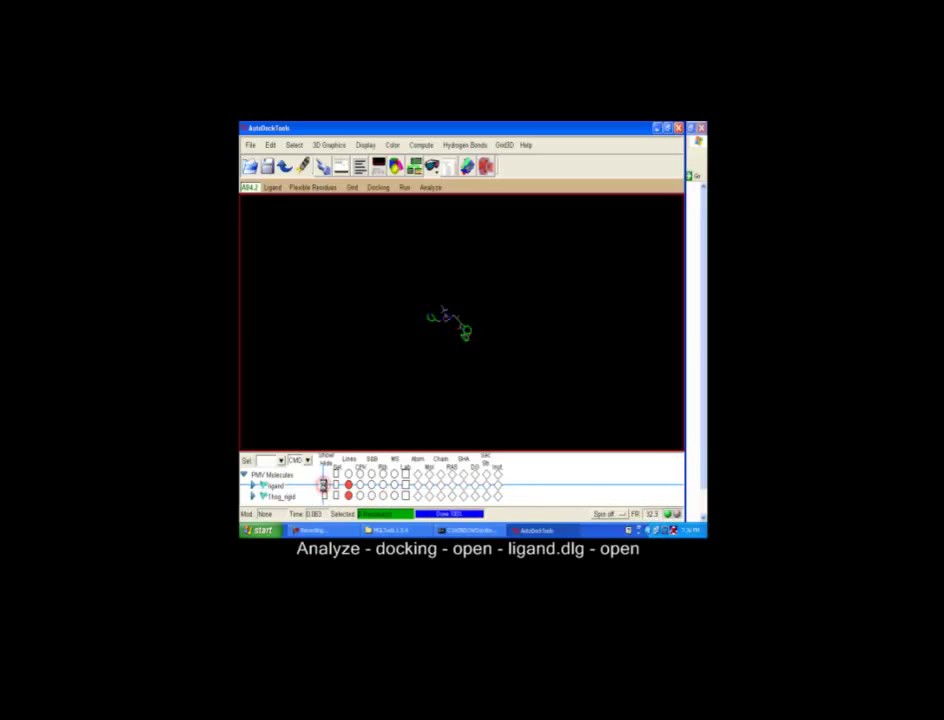
click(429, 188)
mouse_move(440, 211)
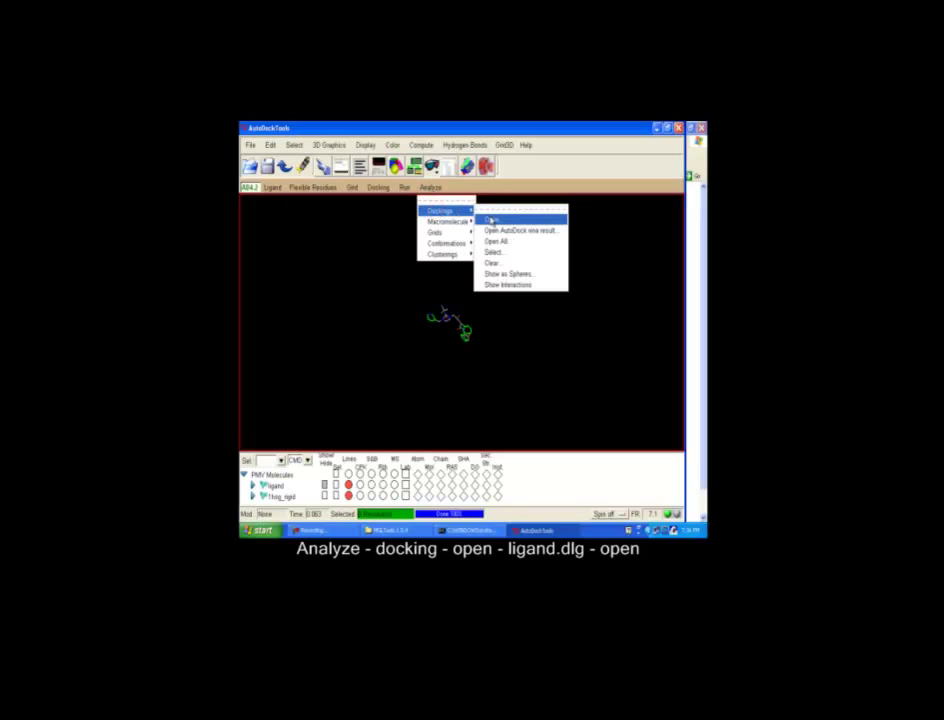
click(491, 220)
click(303, 186)
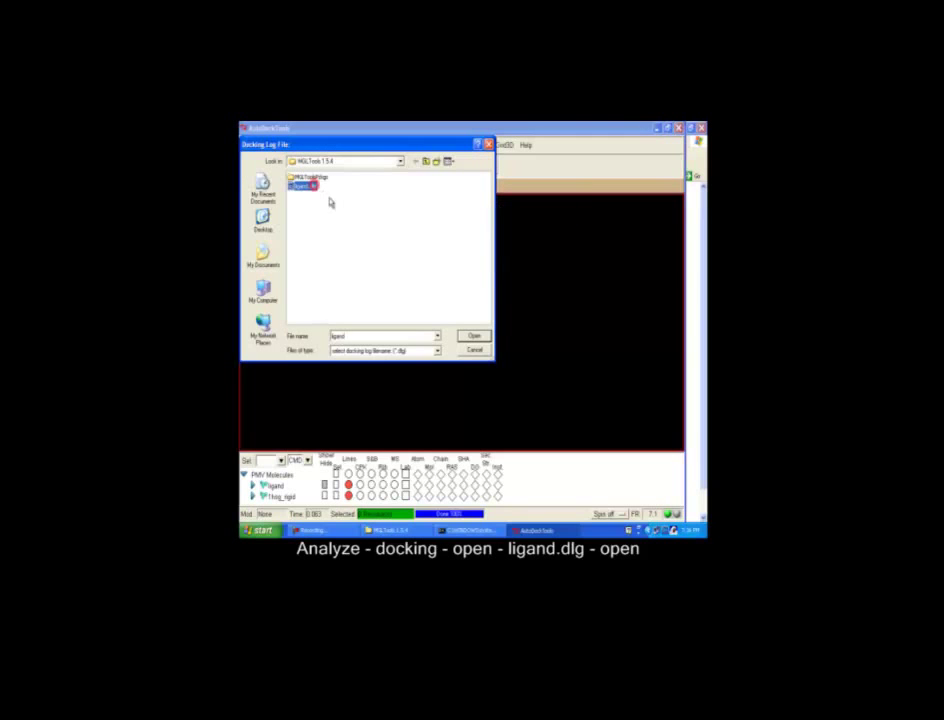
click(474, 336)
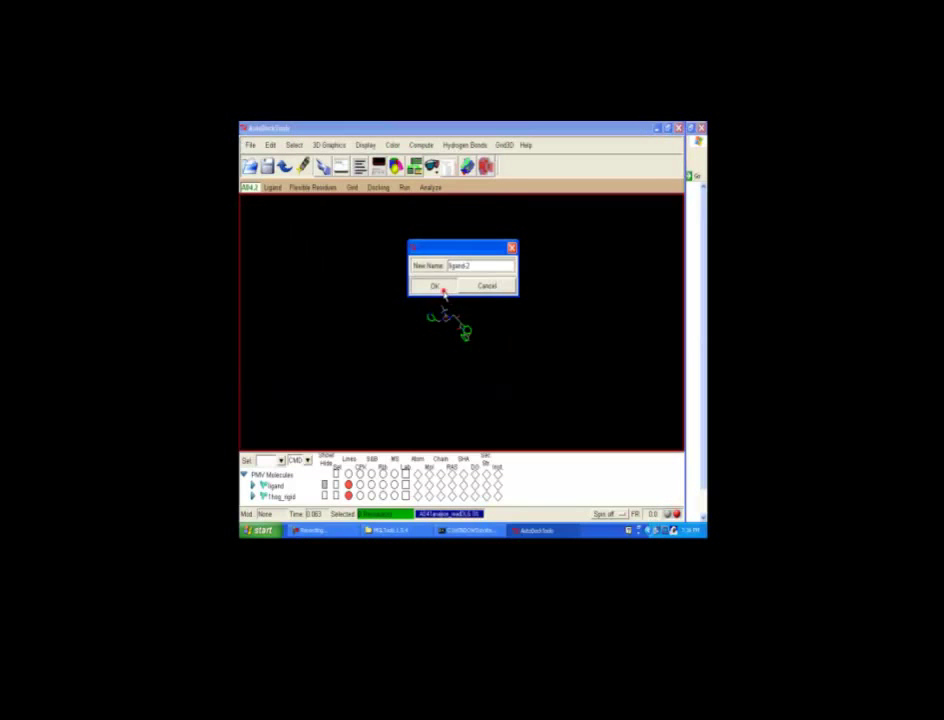
click(443, 288)
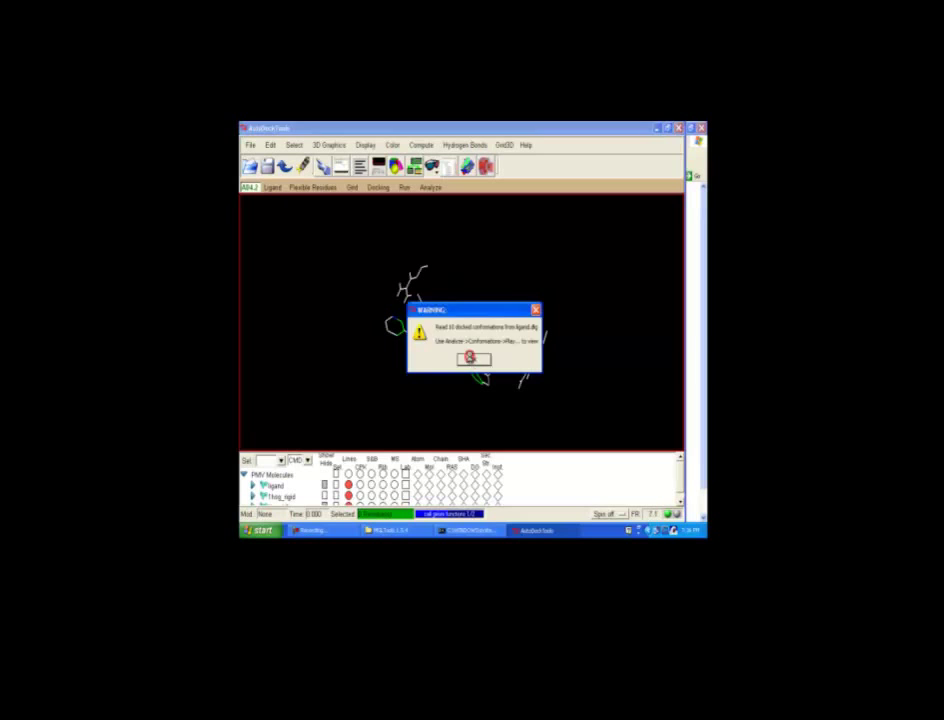
click(469, 357)
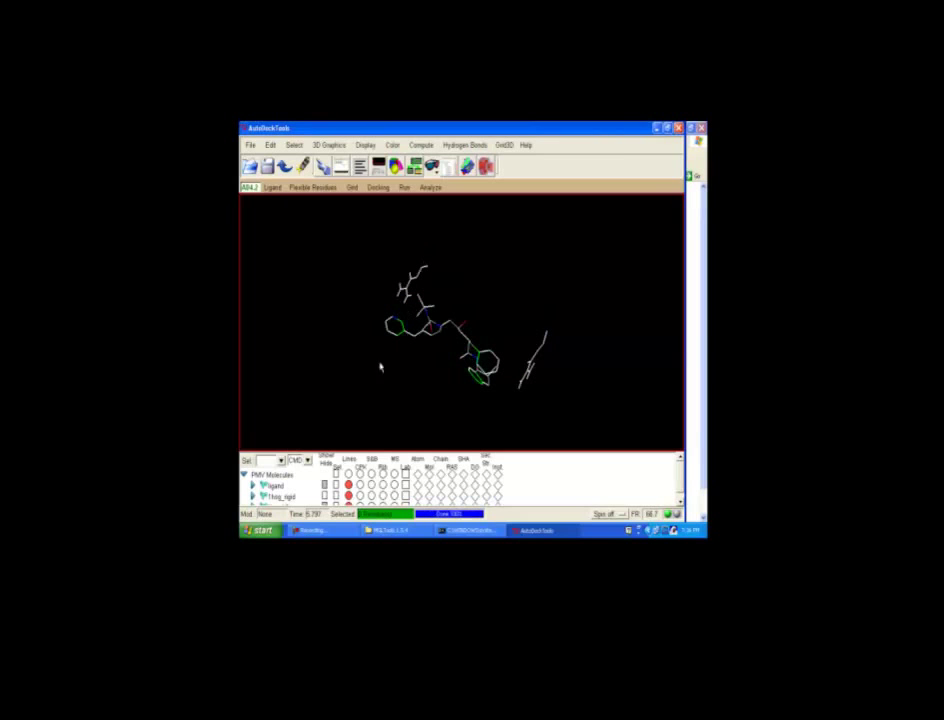
Step: Load the docked conformations list, examine the energies of ligand-2 conformations 1_1 through 5_1, and close the chooser
click(430, 188)
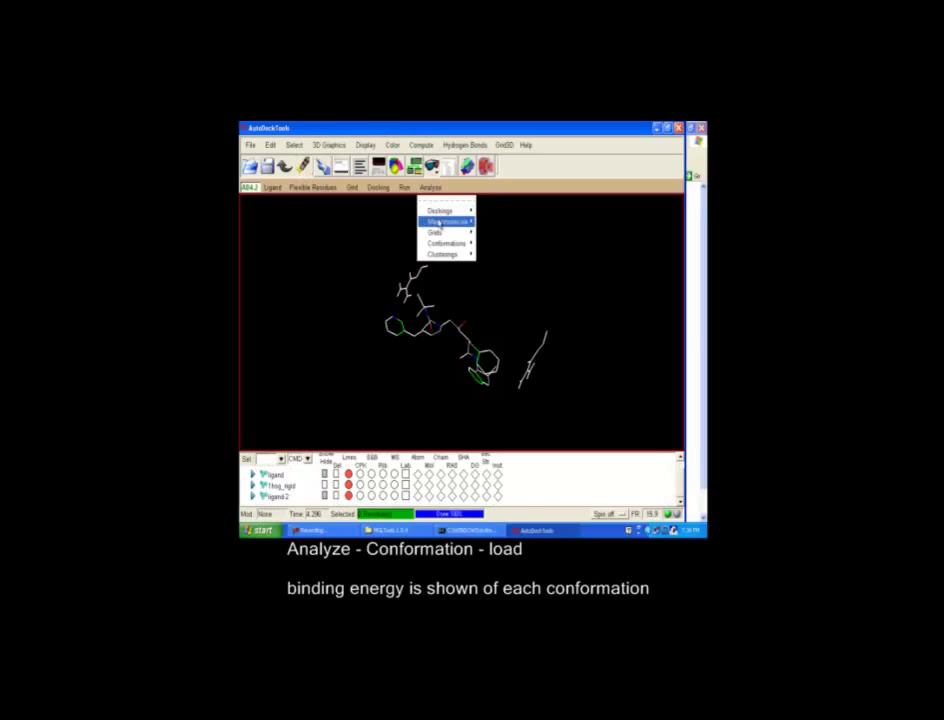
mouse_move(440, 243)
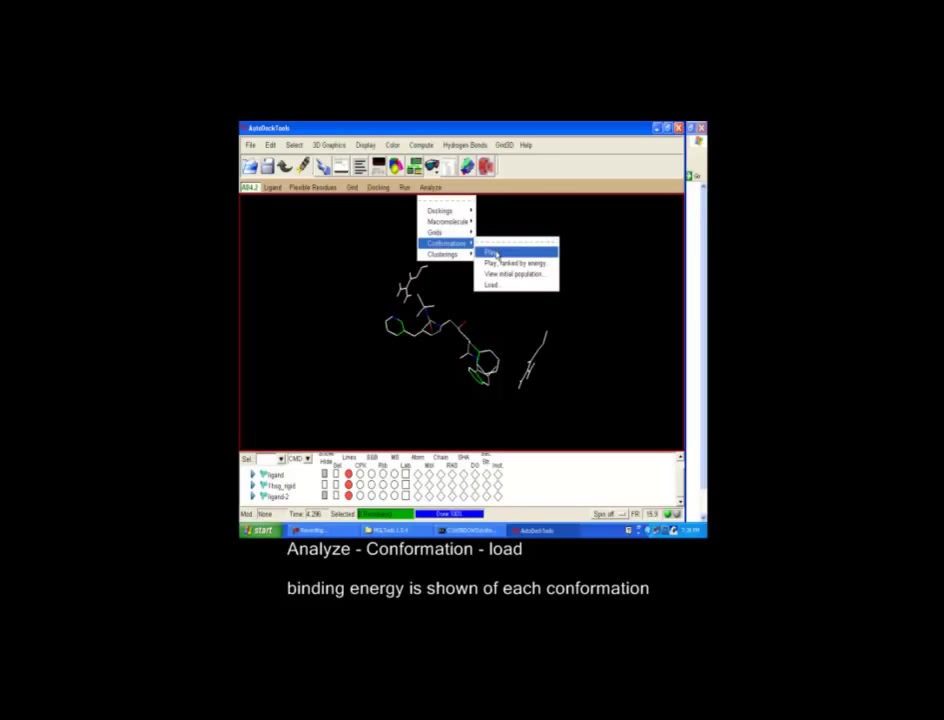
click(492, 286)
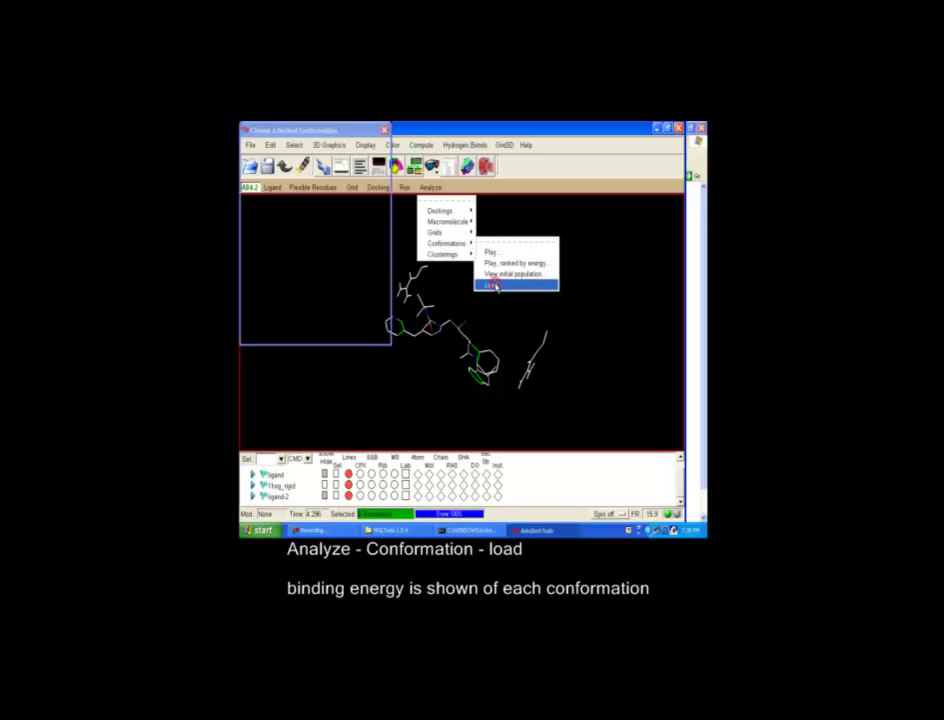
click(346, 270)
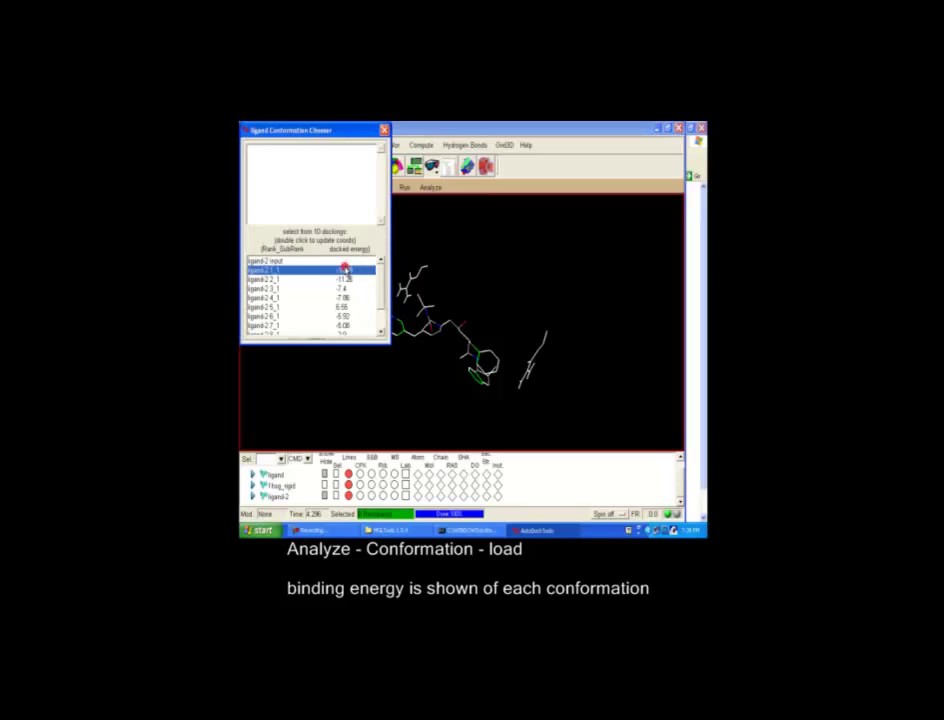
click(344, 281)
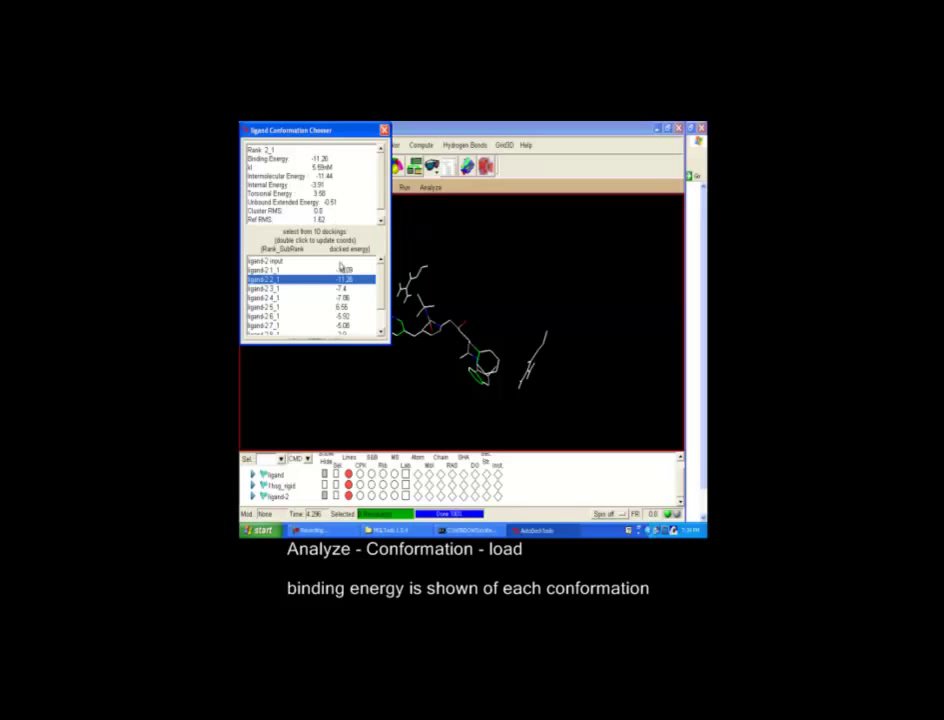
click(341, 289)
double_click(341, 289)
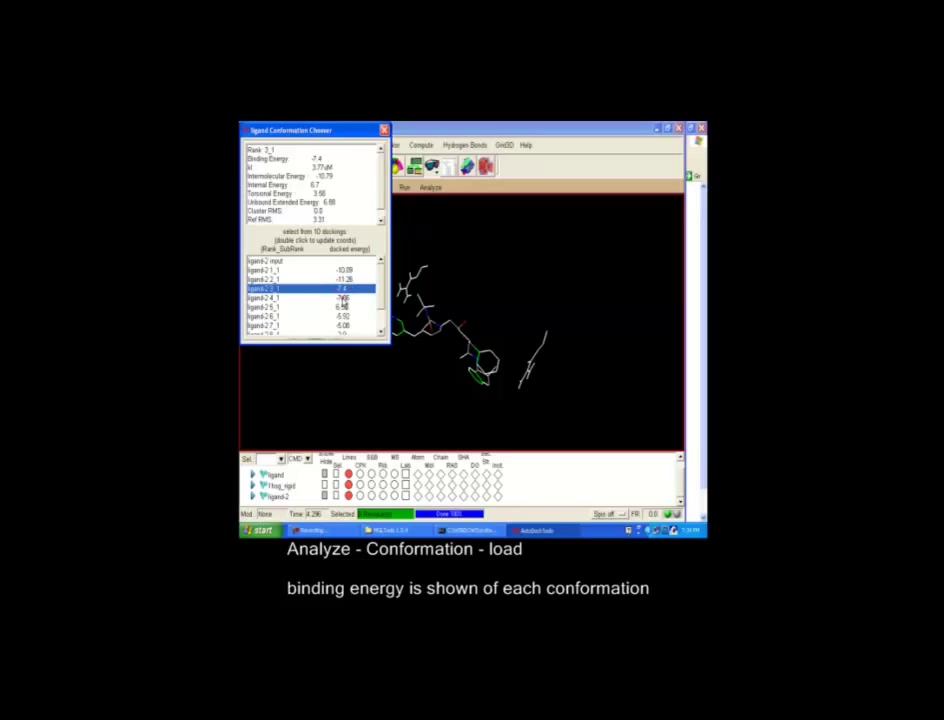
double_click(342, 298)
double_click(344, 307)
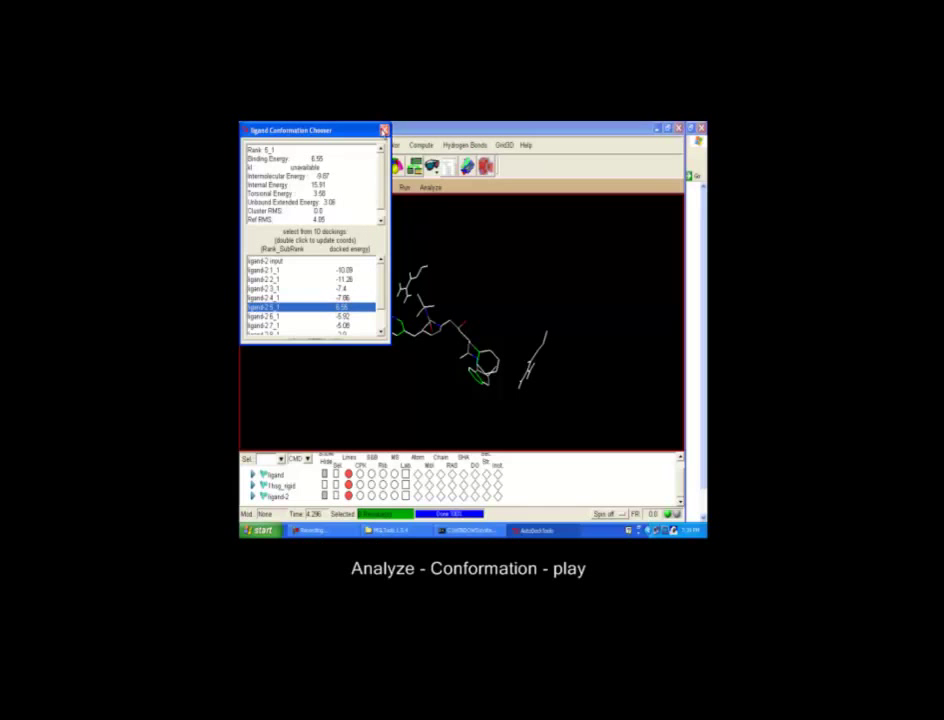
click(384, 130)
Step: Play the docked conformations of ligand-2, stepping through them and returning to conformation 4
click(431, 187)
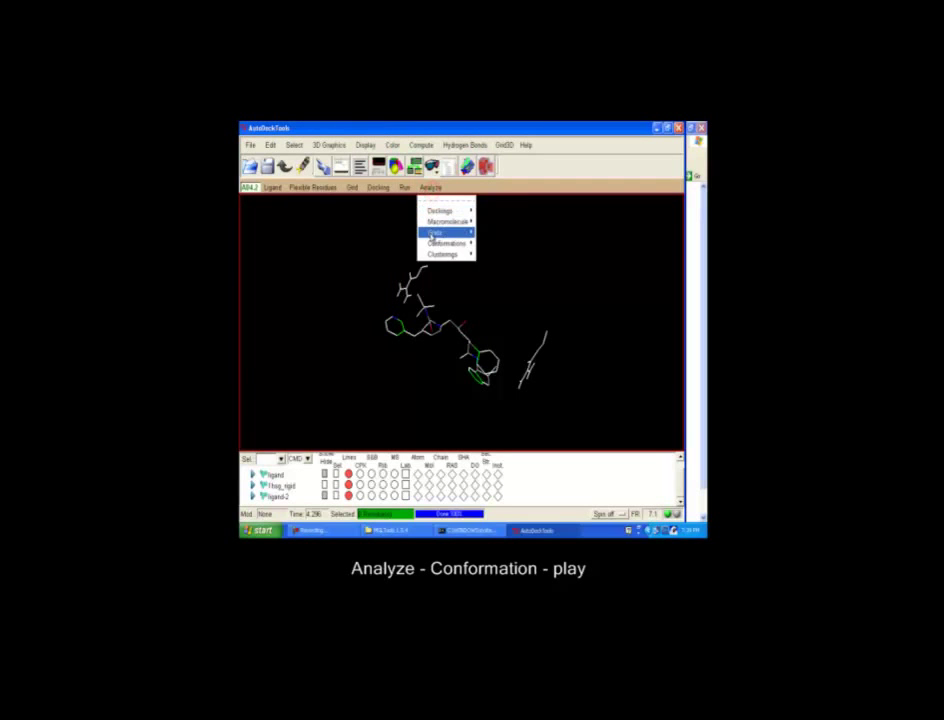
mouse_move(440, 243)
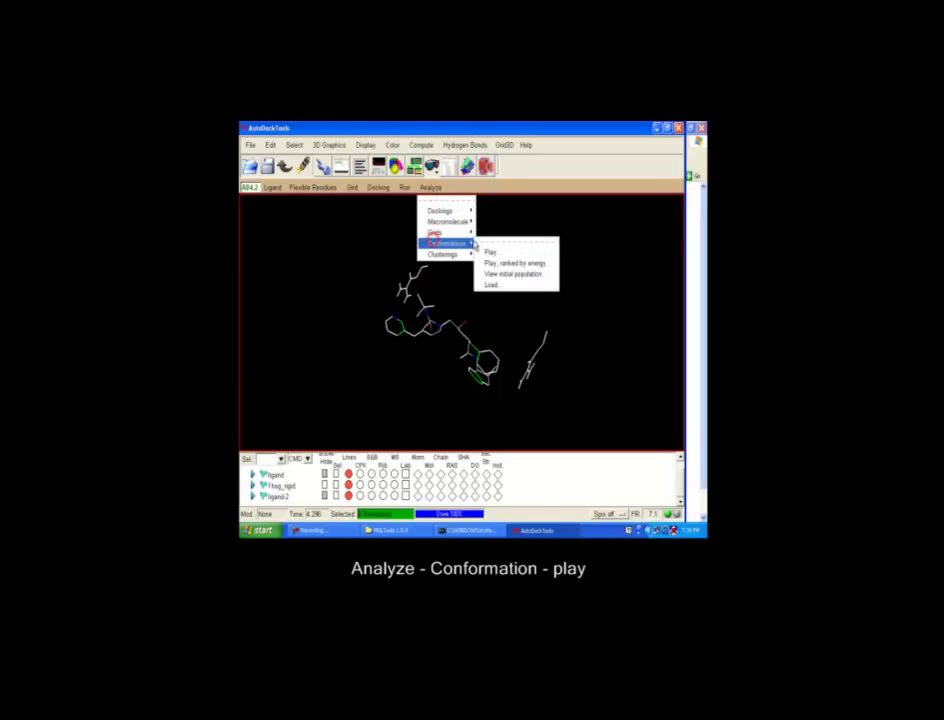
click(492, 251)
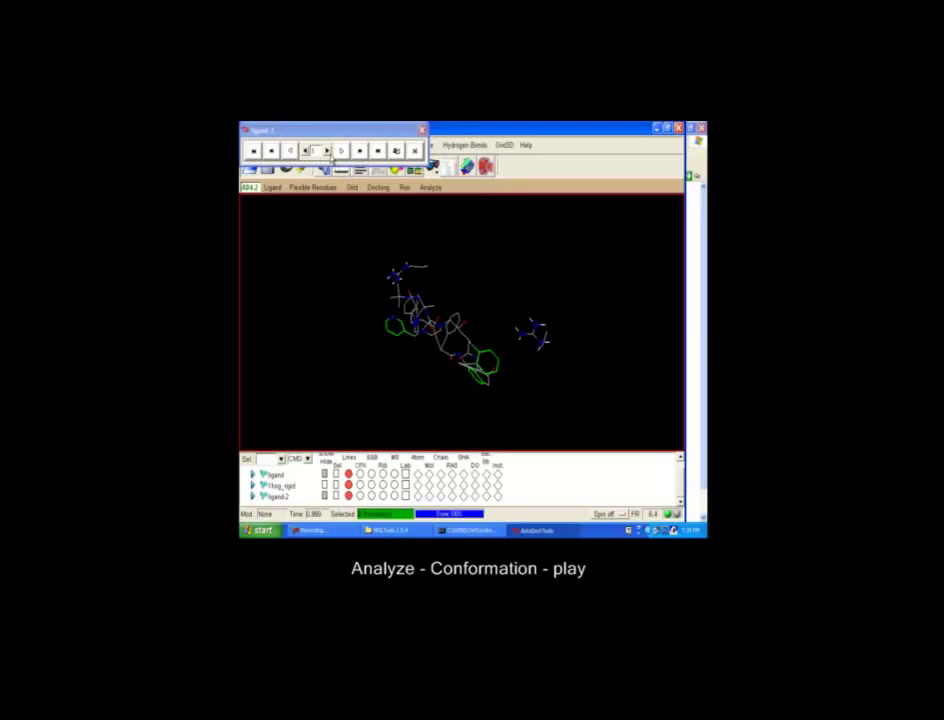
click(326, 151)
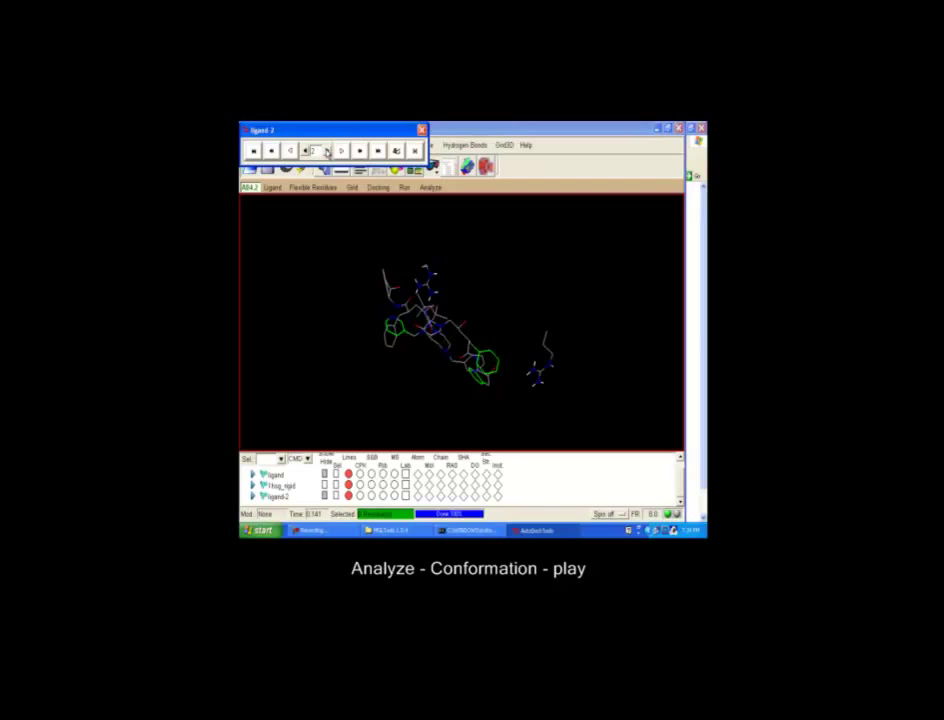
click(326, 151)
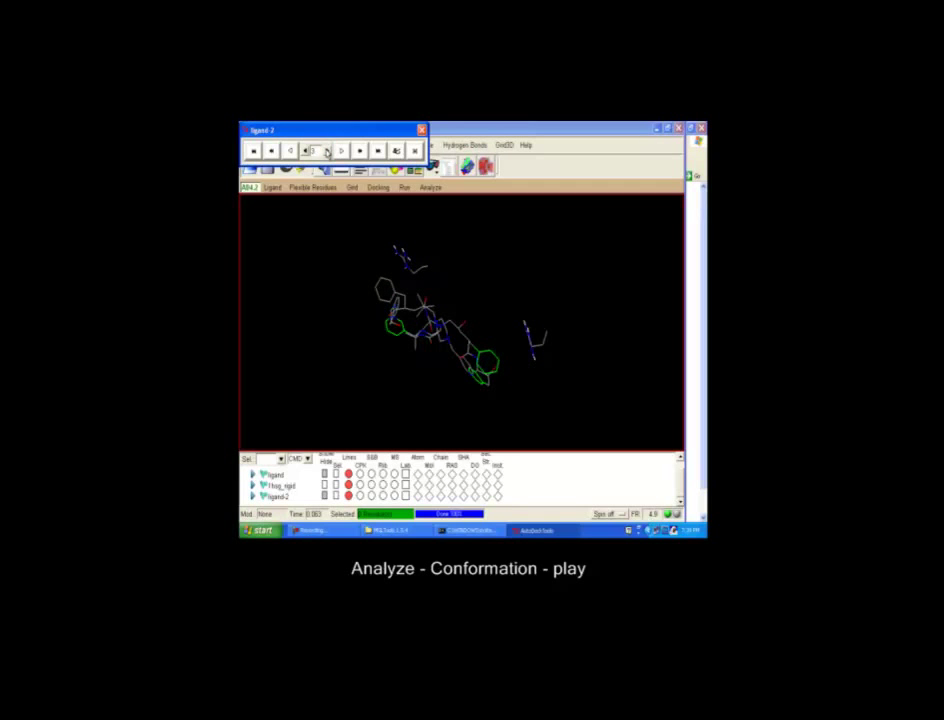
click(326, 151)
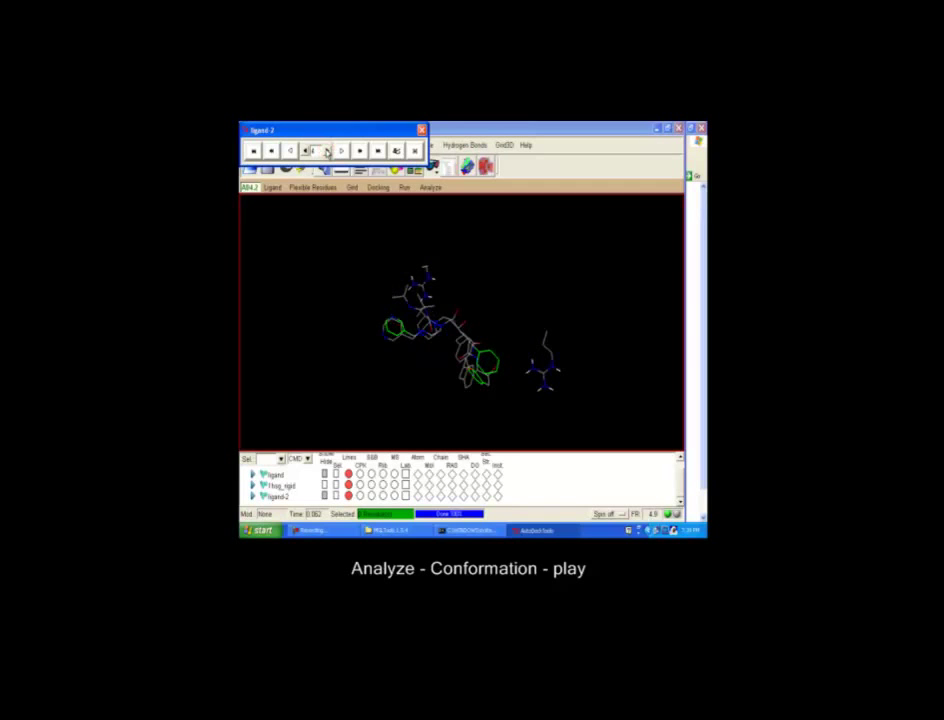
click(326, 151)
click(326, 151)
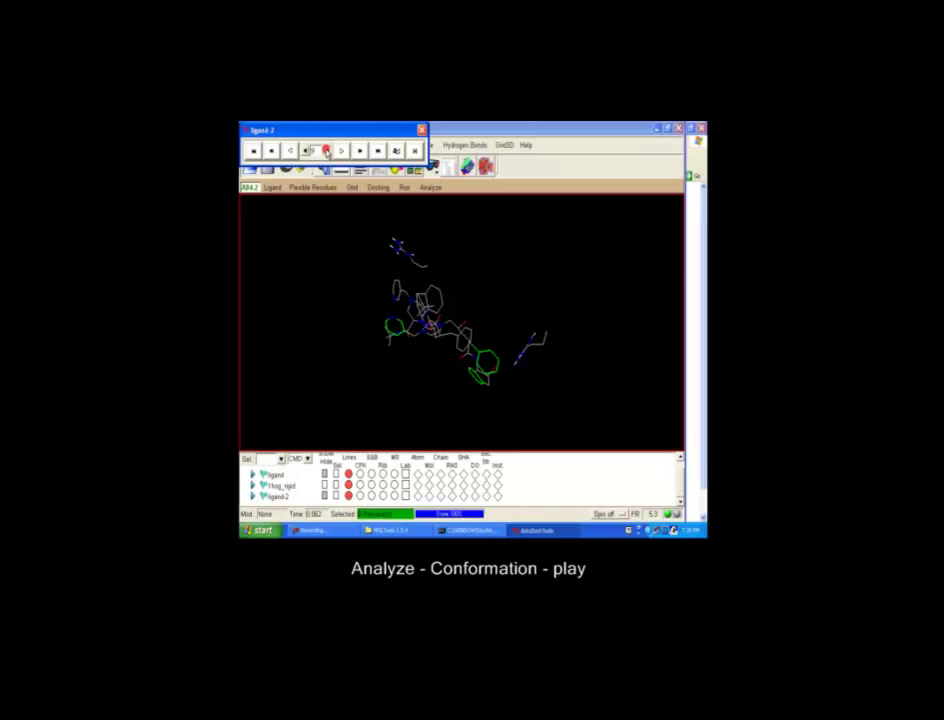
click(305, 151)
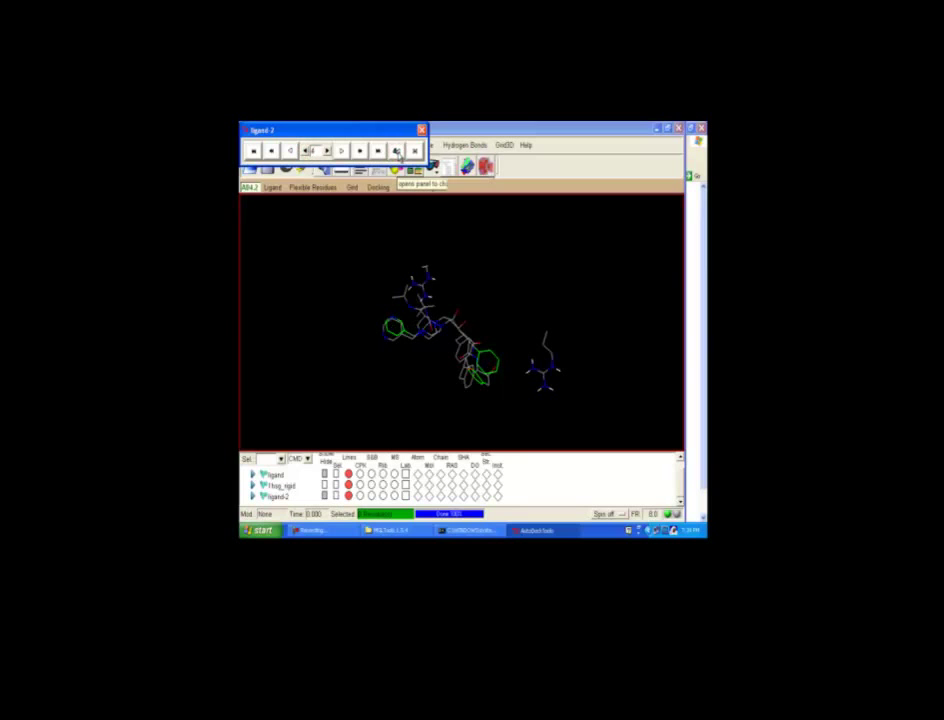
Step: Show the conformation player's play options and open the docking's macromolecule alongside the current ligand conformation
click(397, 151)
click(388, 129)
drag(388, 129, 321, 190)
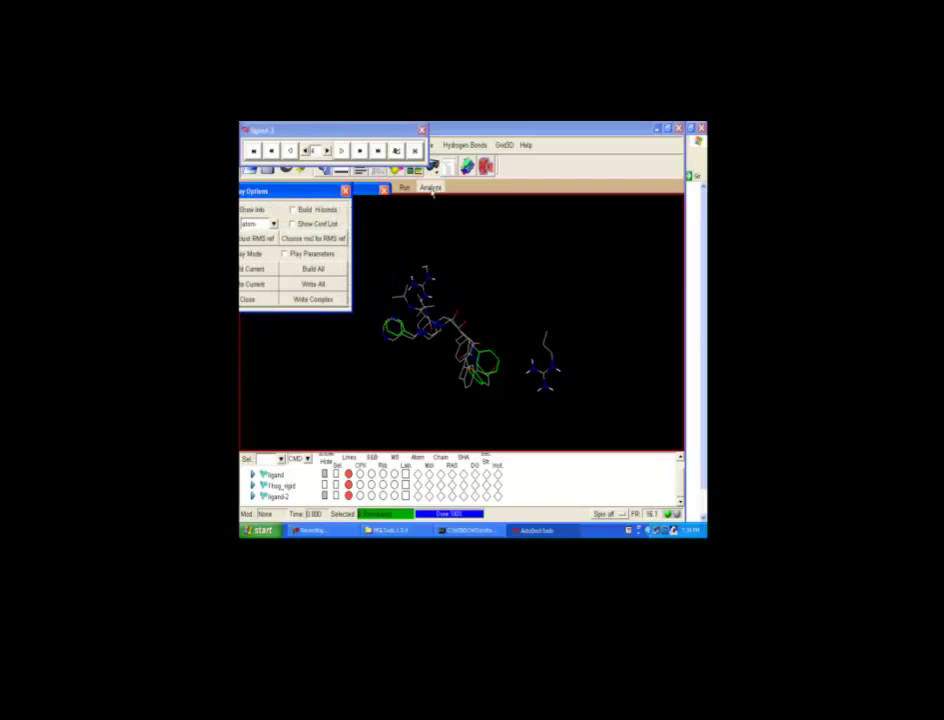
click(432, 188)
mouse_move(462, 221)
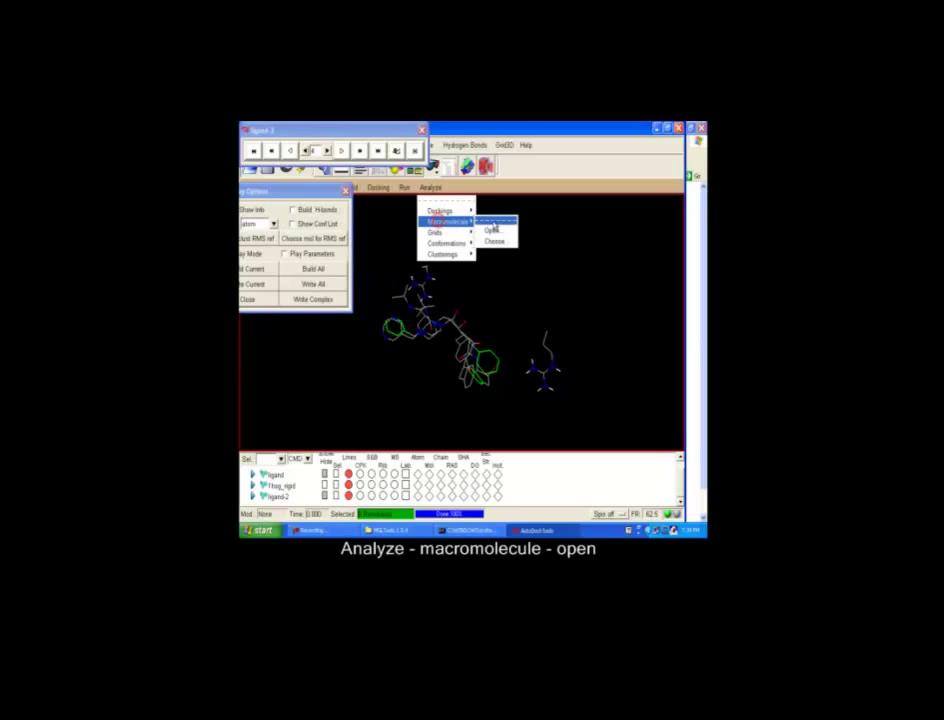
click(500, 231)
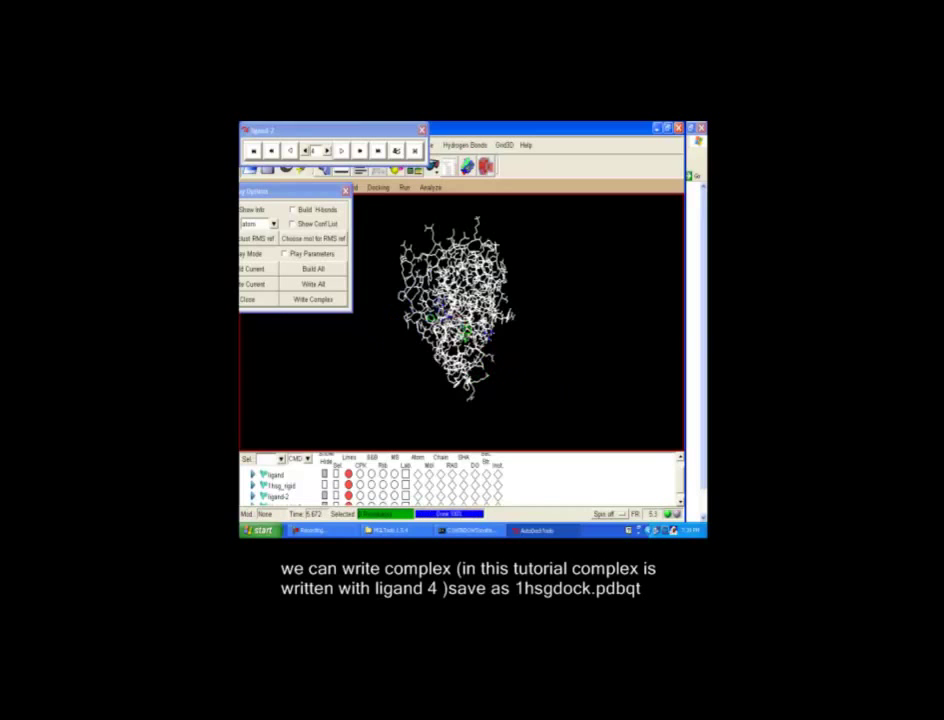
Step: Write the complex of the receptor and current conformation as 1hsgdock.pdbqt in the MGLTools 1.5.4 folder, and close the play options
click(314, 301)
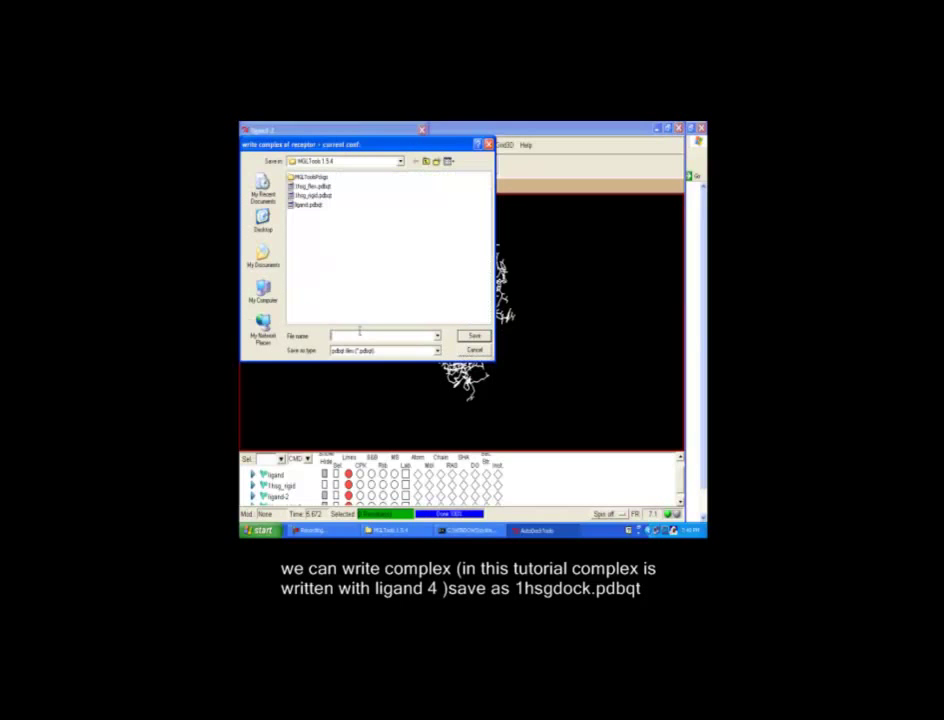
click(360, 335)
text(1hsg)
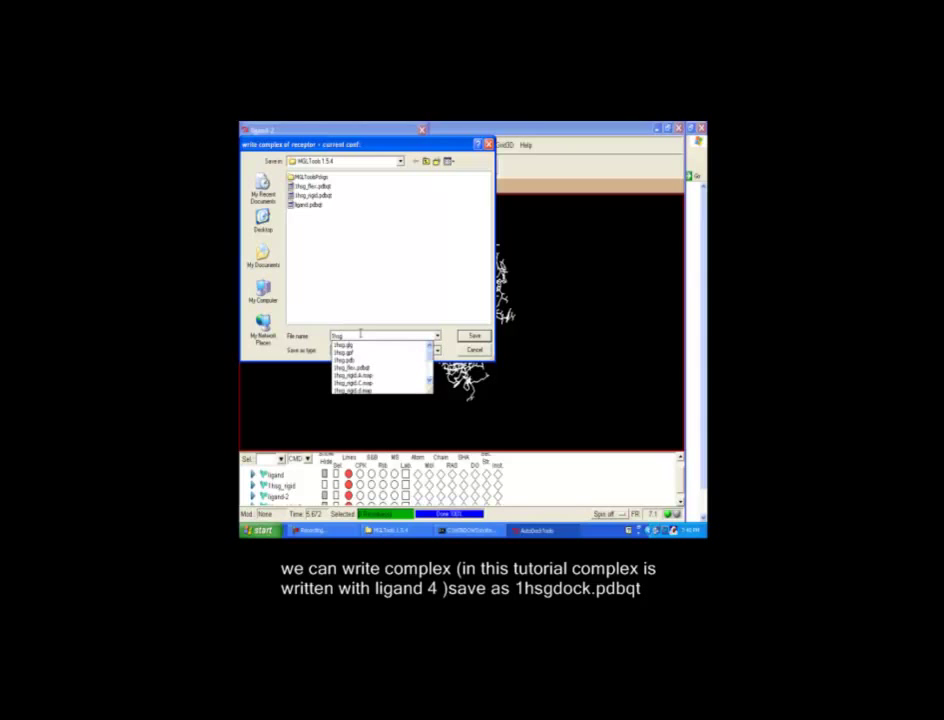
text(dock.pdbqt)
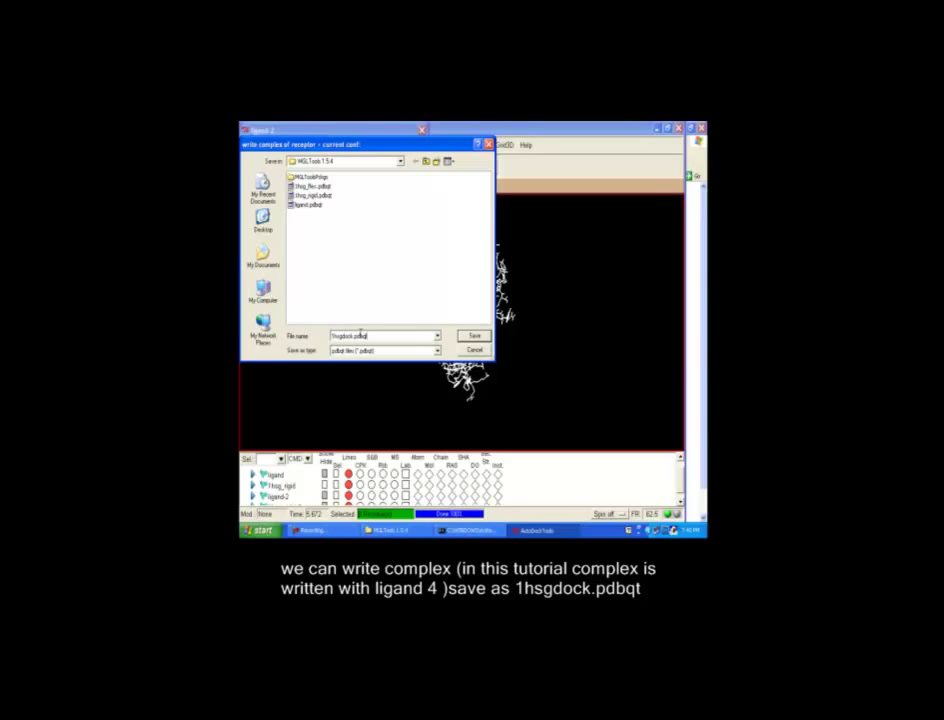
click(474, 336)
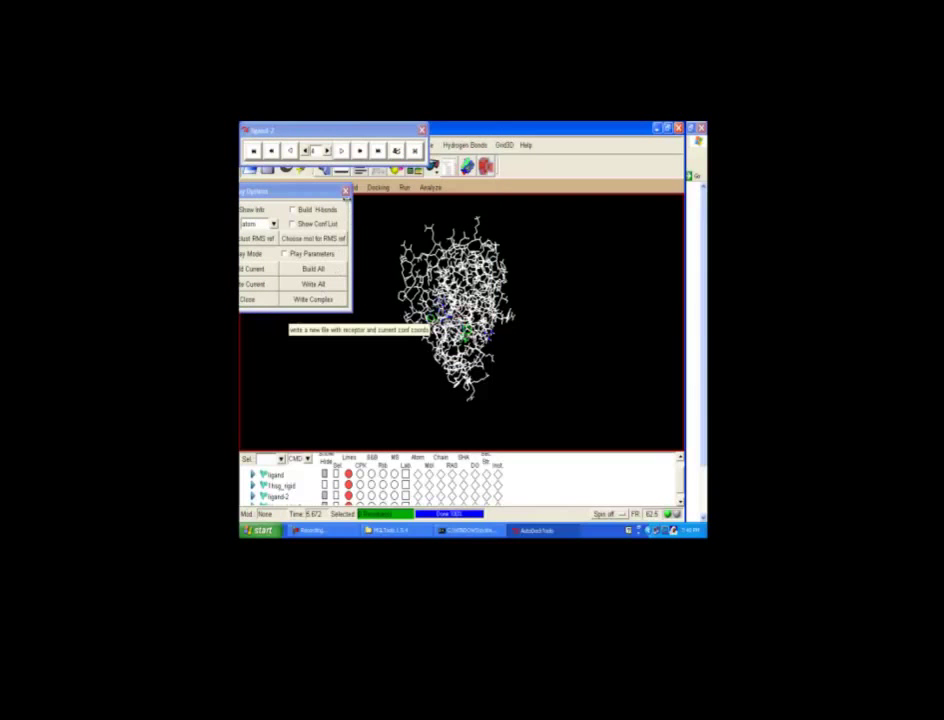
click(346, 191)
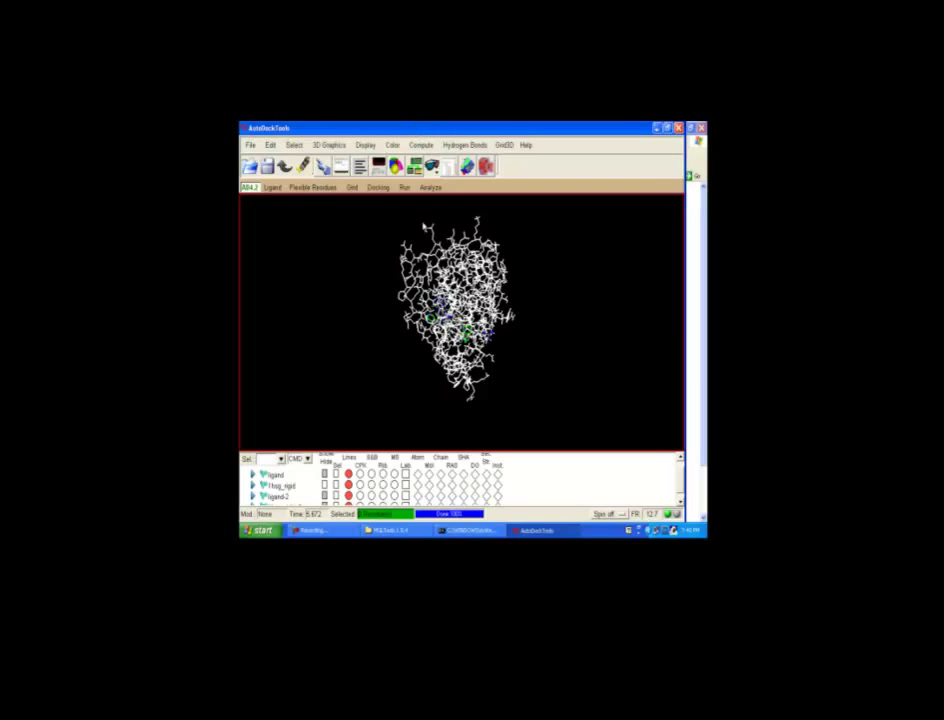
Step: Exit AutoDockTools and confirm quitting the session
click(250, 145)
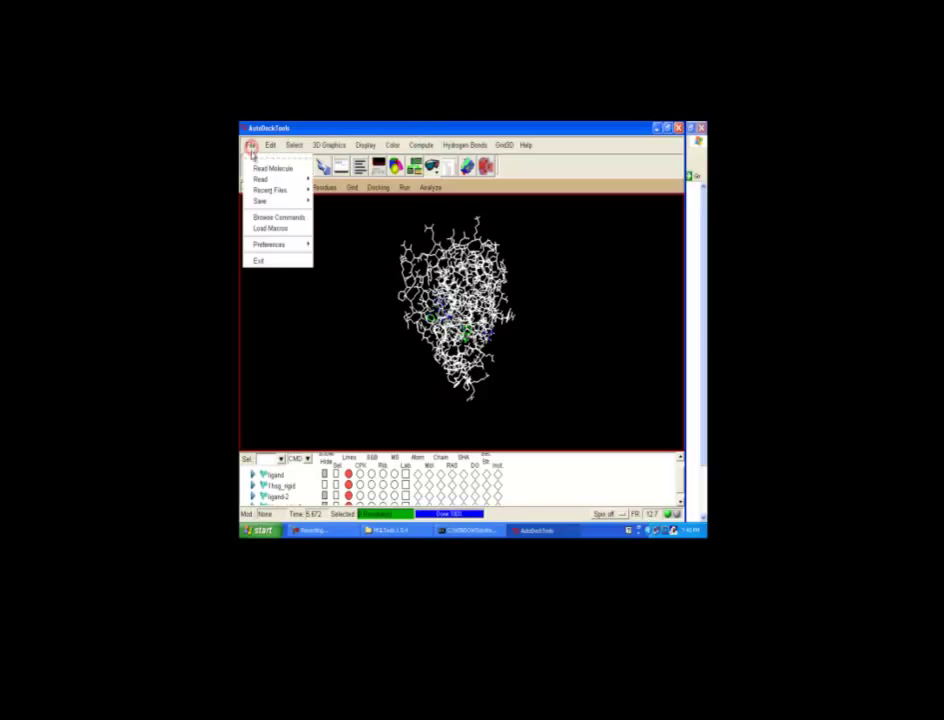
click(261, 262)
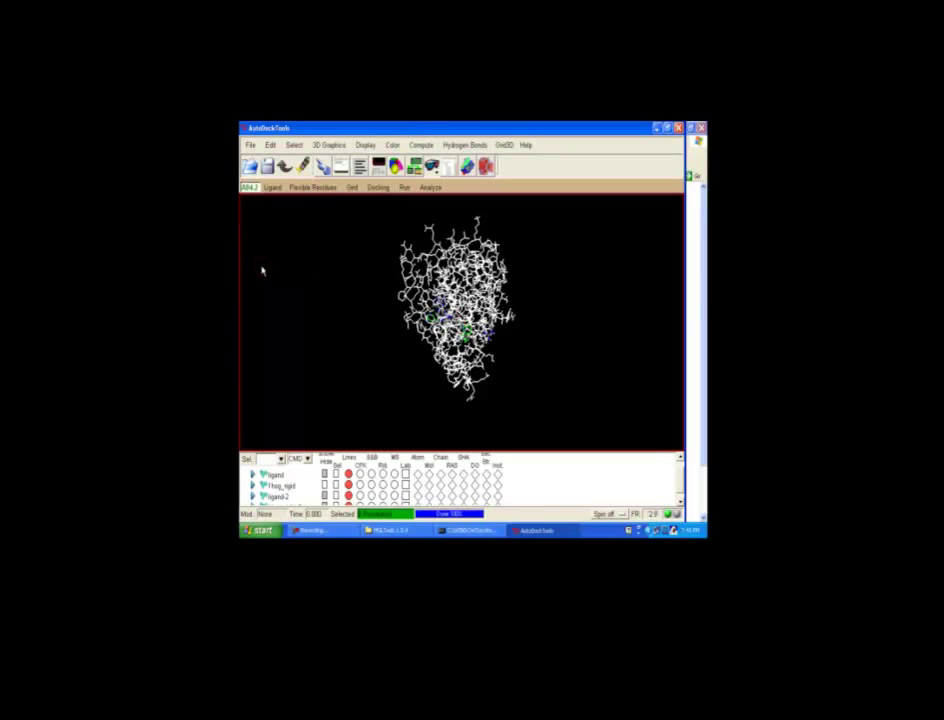
click(455, 357)
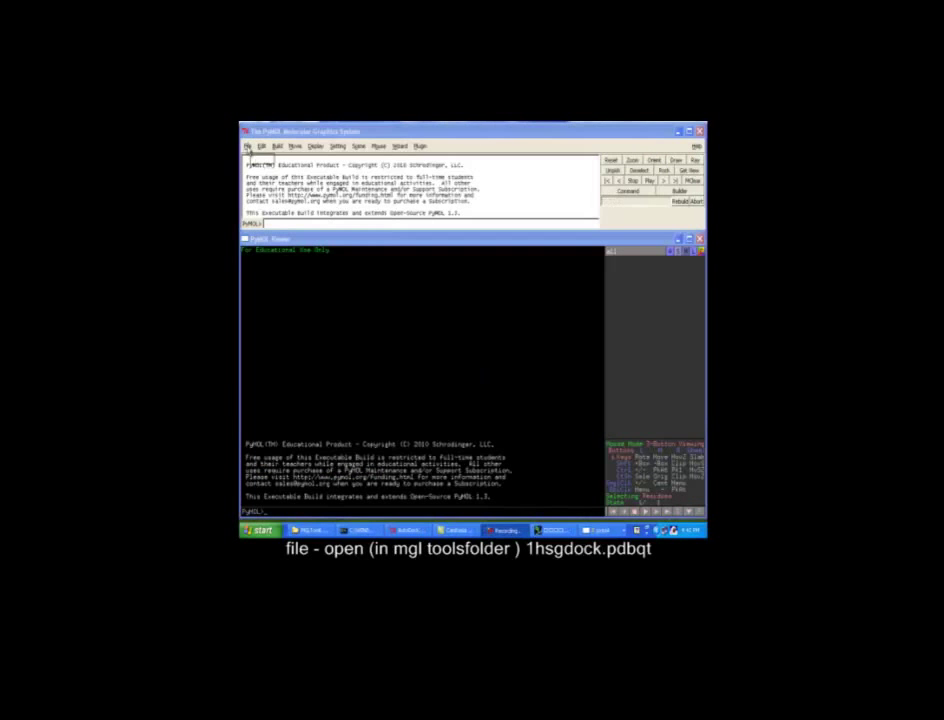
Step: In PyMOL, open 1hsgdock.pdbqt from the MGLTools 1.5.4 folder, listing all file types
click(247, 147)
click(255, 166)
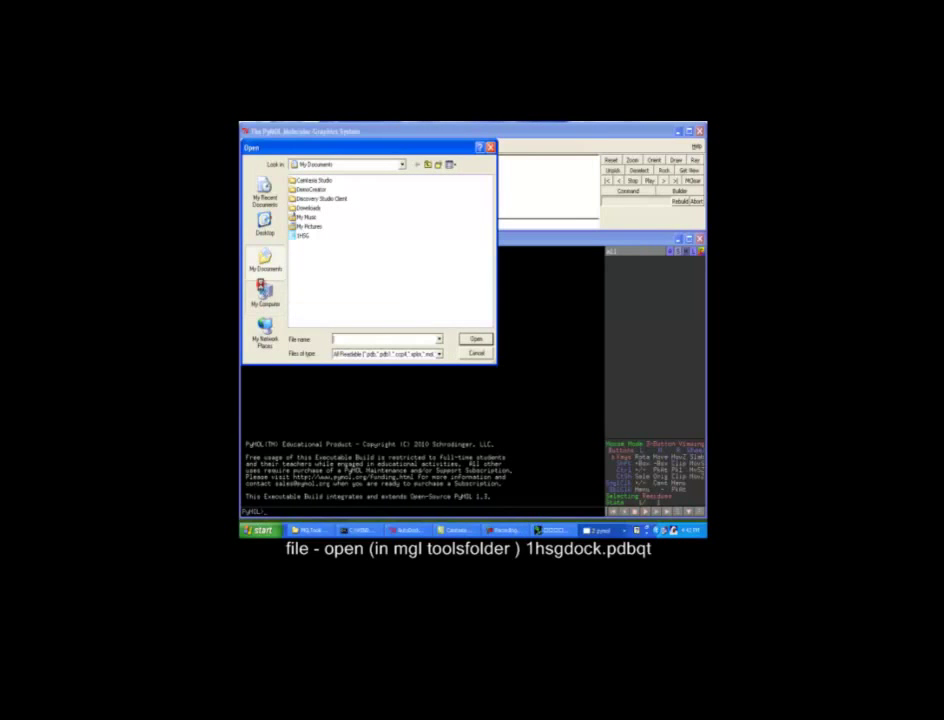
click(265, 293)
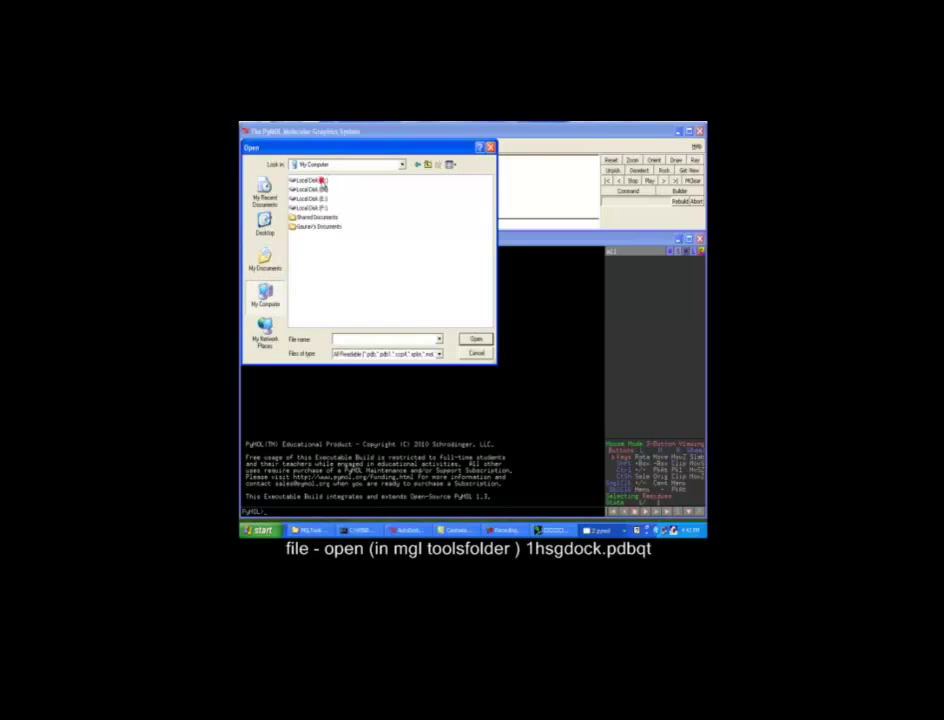
double_click(312, 181)
double_click(309, 216)
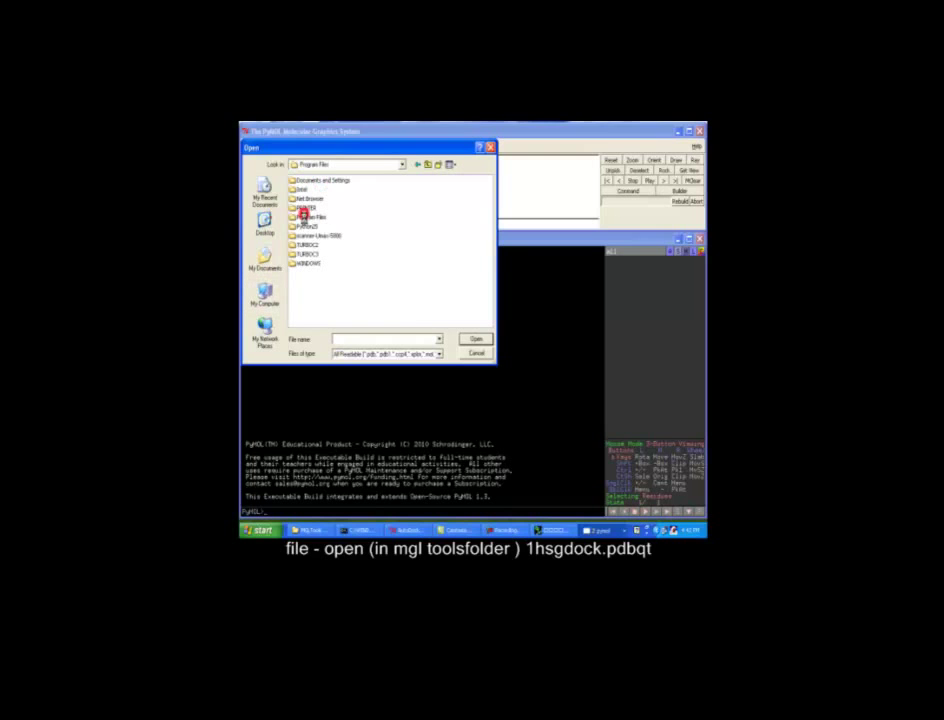
double_click(312, 310)
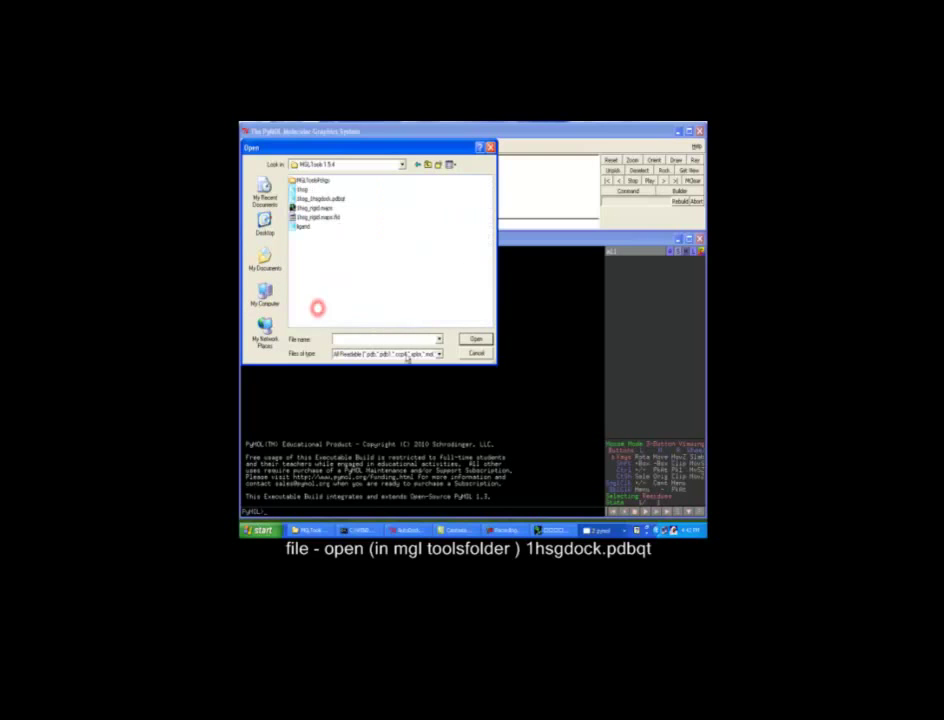
click(440, 355)
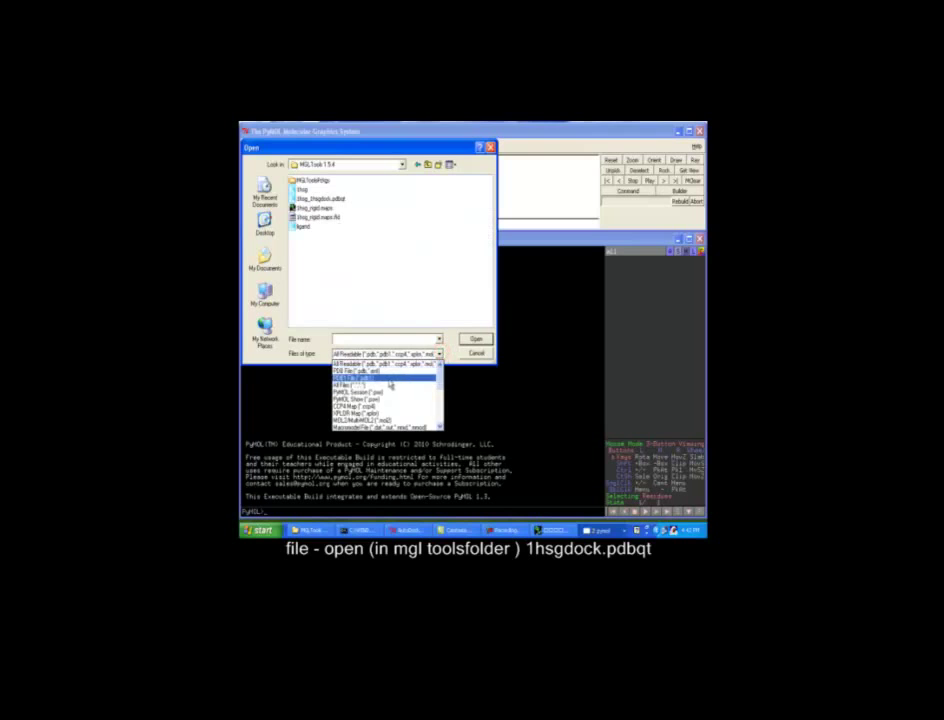
click(376, 386)
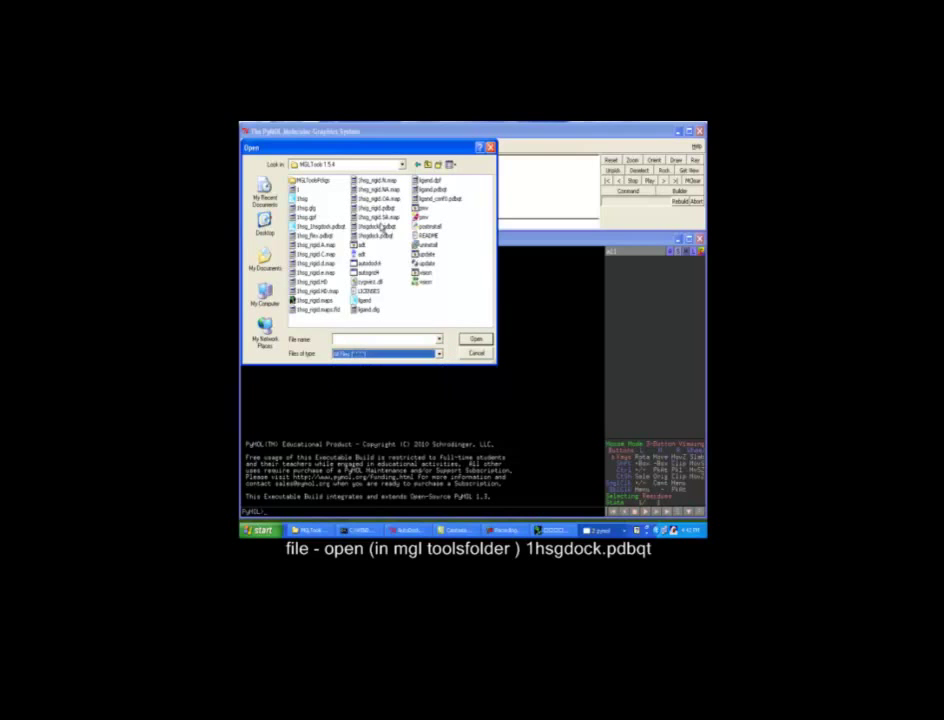
click(376, 237)
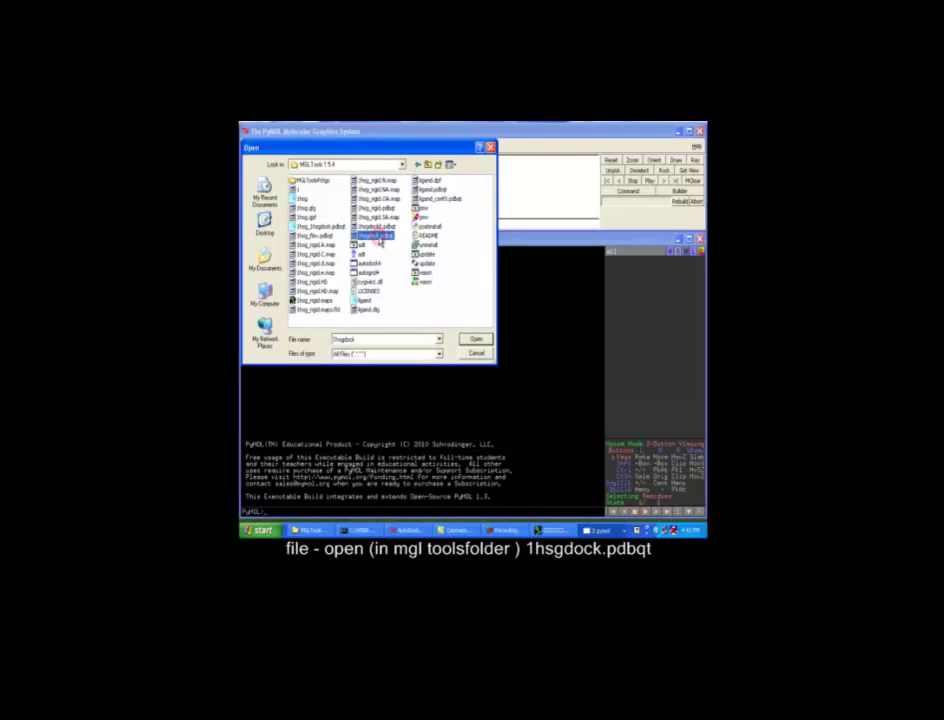
click(475, 340)
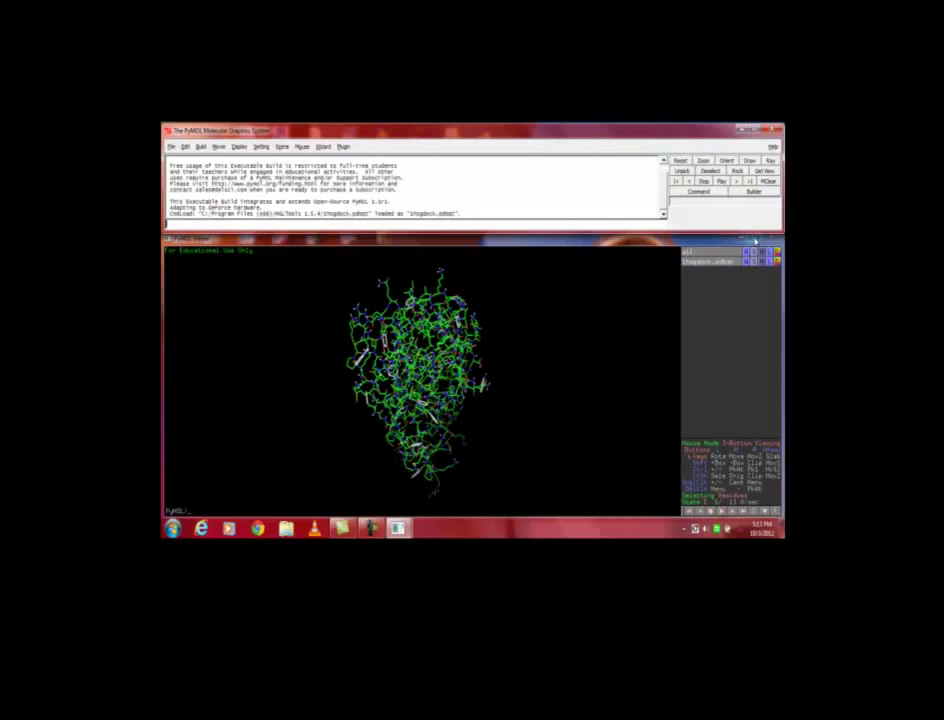
Step: Enlarge the viewer and apply the ligands preset to the 1hsgdock.pdbqt object
click(757, 240)
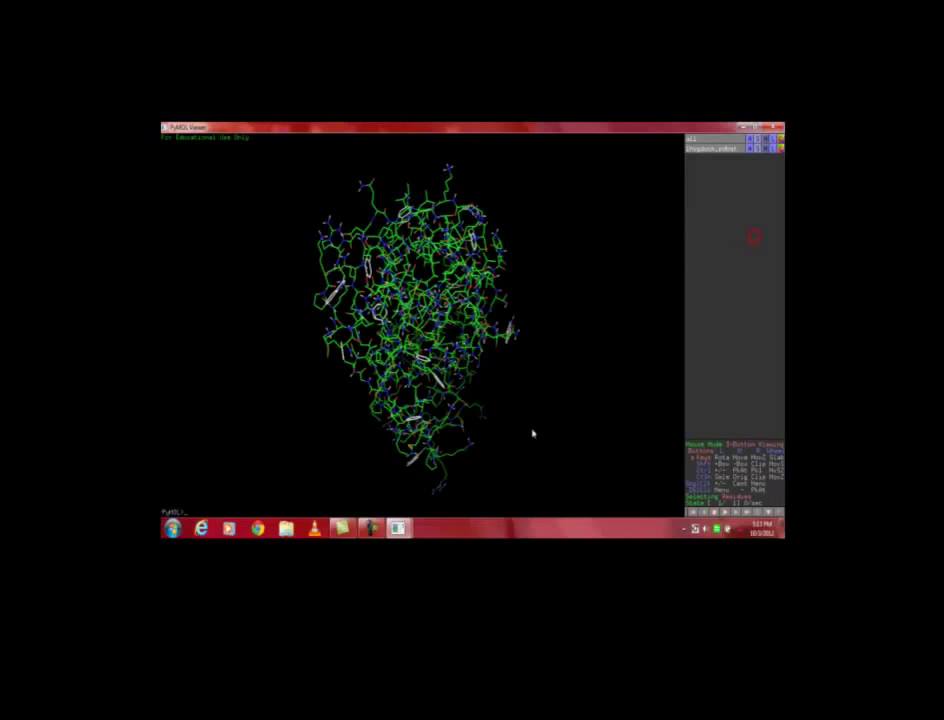
click(750, 148)
mouse_move(735, 211)
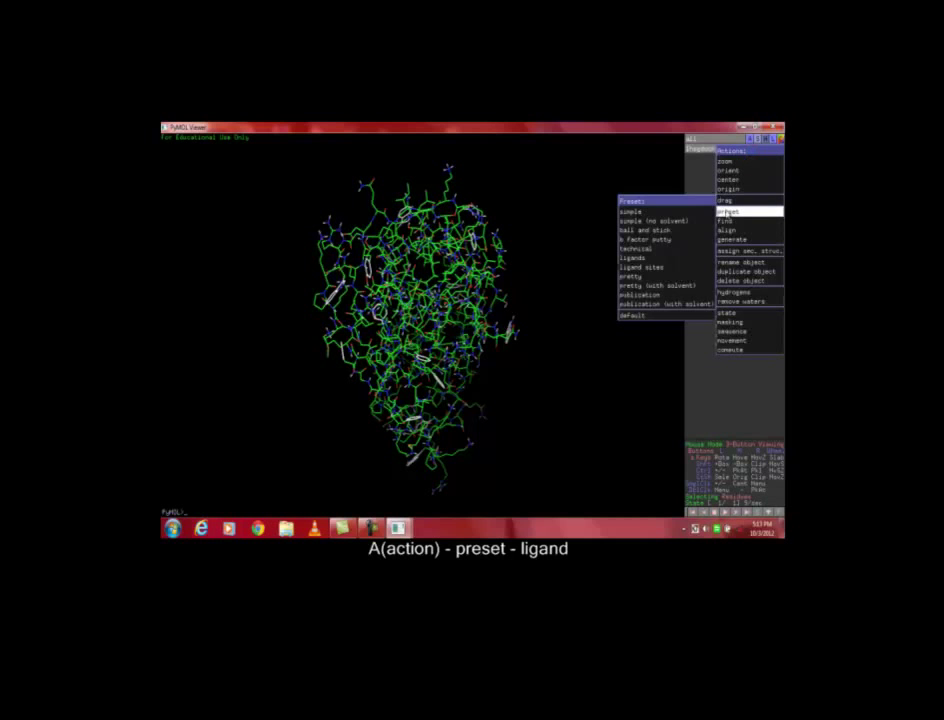
click(649, 258)
mouse_move(442, 270)
mouse_down()
mouse_move(393, 281)
mouse_move(378, 349)
mouse_move(450, 288)
mouse_up()
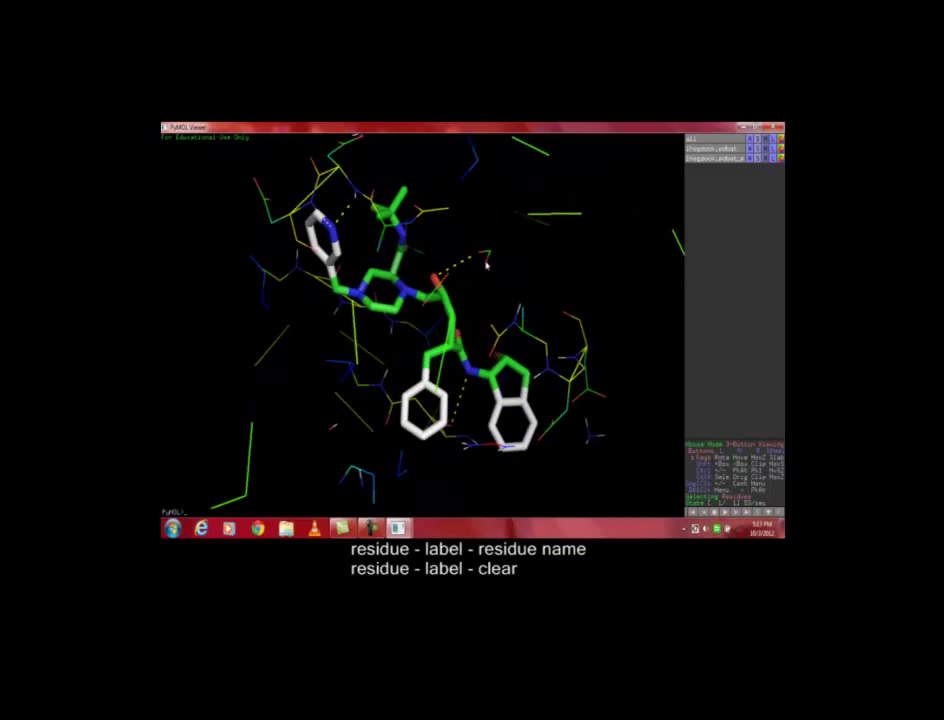
Step: Label the residue at the end of the polar contact from the ligand's central oxygen with its residue name
right_click(486, 264)
mouse_move(460, 275)
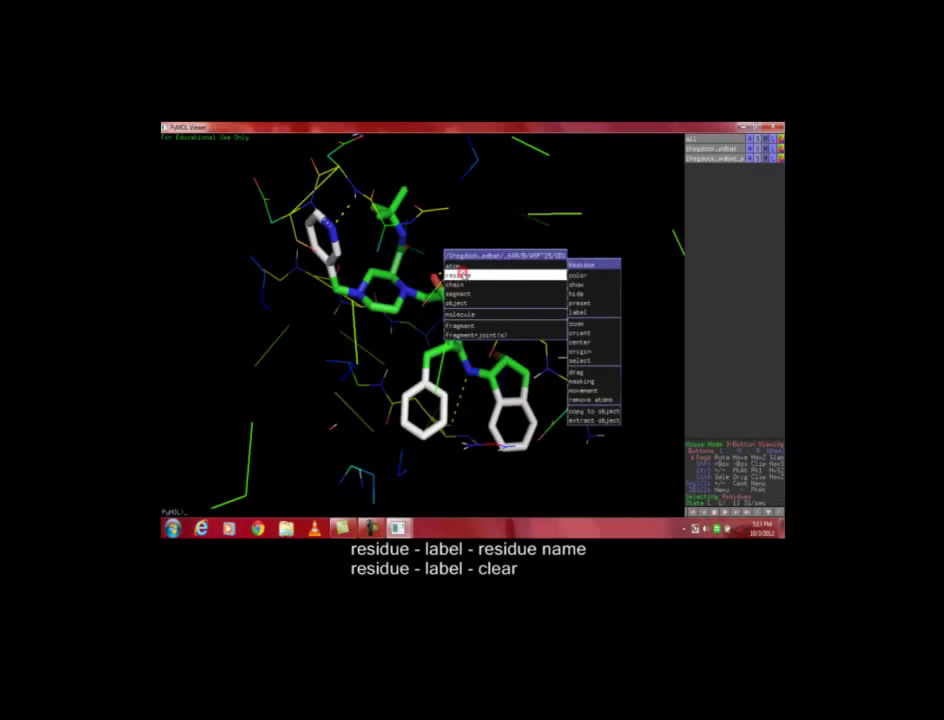
mouse_move(577, 313)
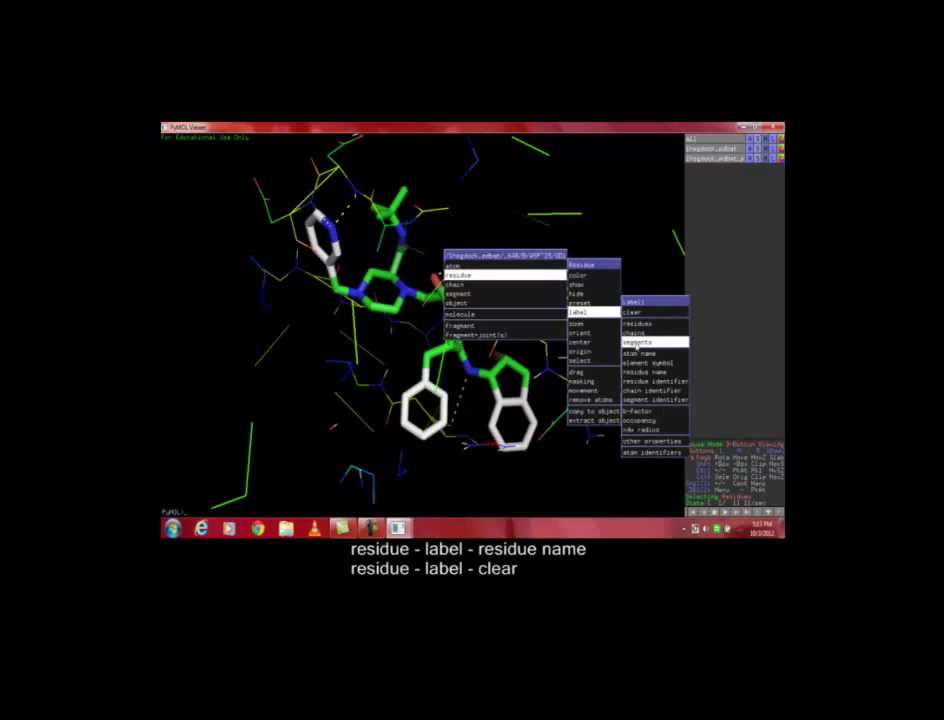
click(655, 372)
drag(517, 297, 487, 265)
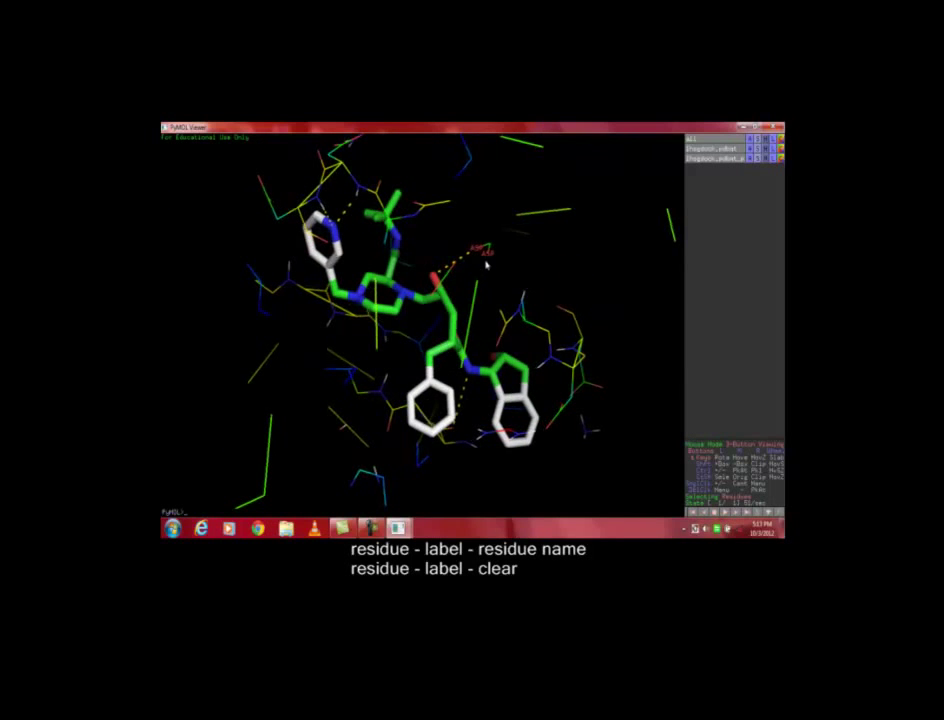
Step: Clear the residue name label from the ASP residue beside the ligand
right_click(486, 258)
mouse_move(456, 268)
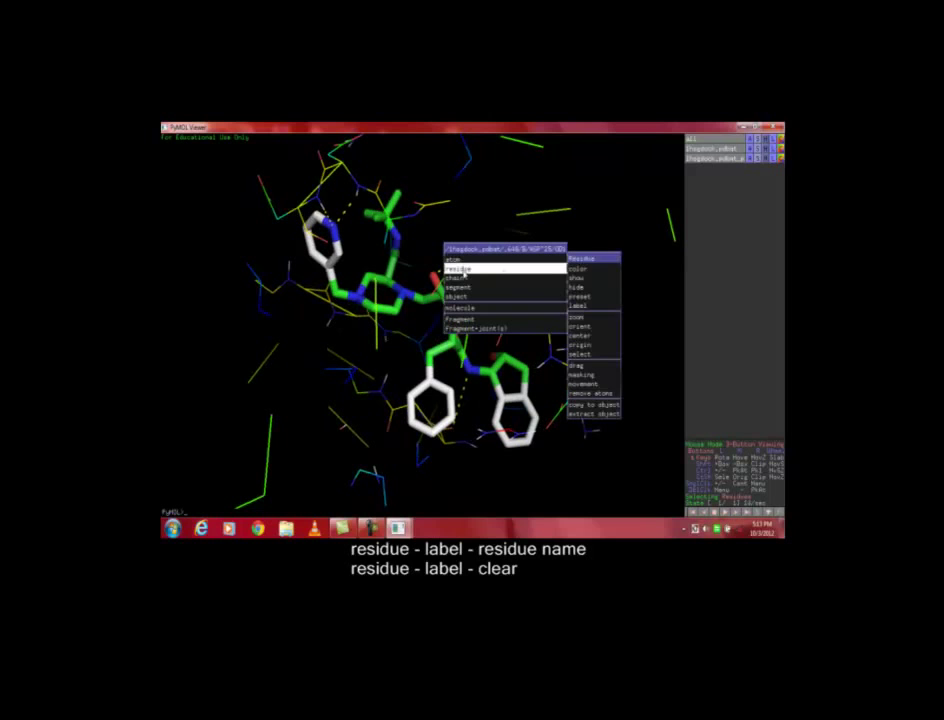
mouse_move(572, 270)
mouse_move(576, 305)
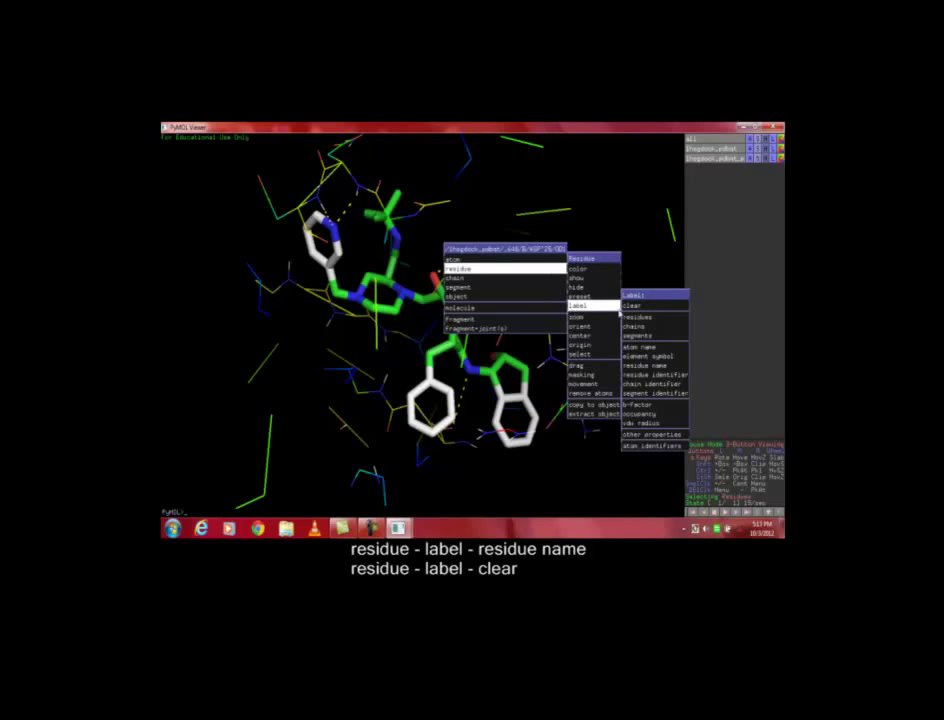
click(630, 306)
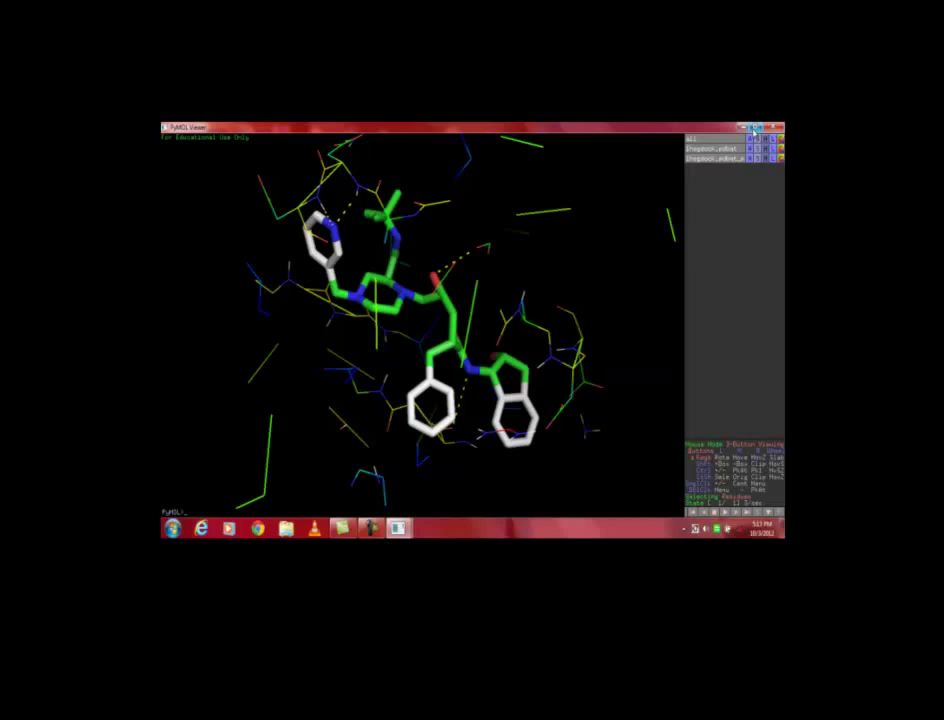
Step: Restore the viewer's size and hide both 1hsgdock.pdbqt and its polar contacts object
click(757, 128)
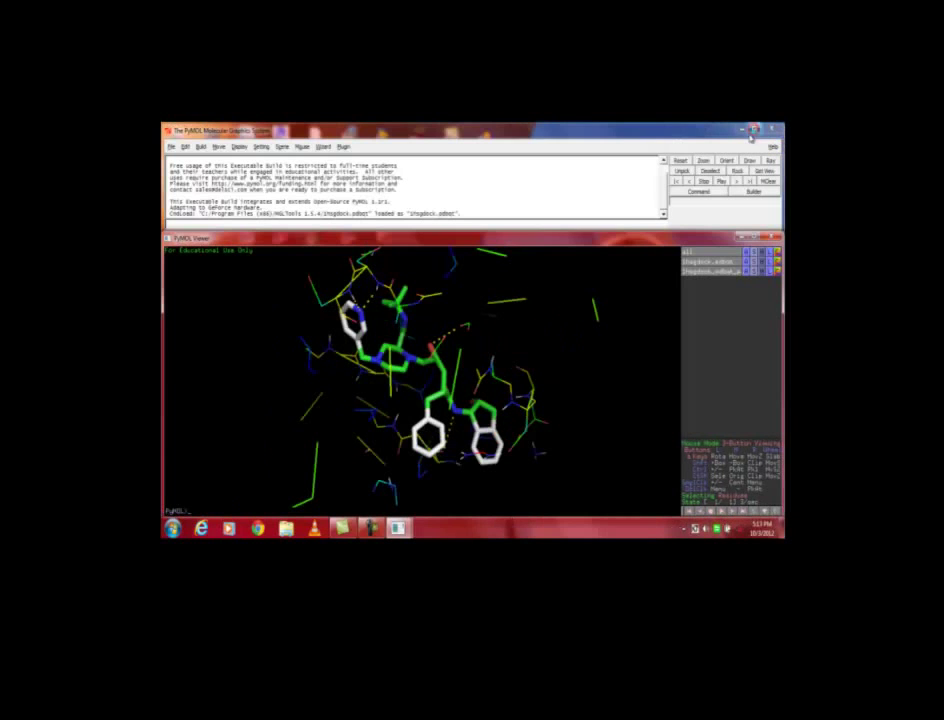
click(705, 272)
click(705, 263)
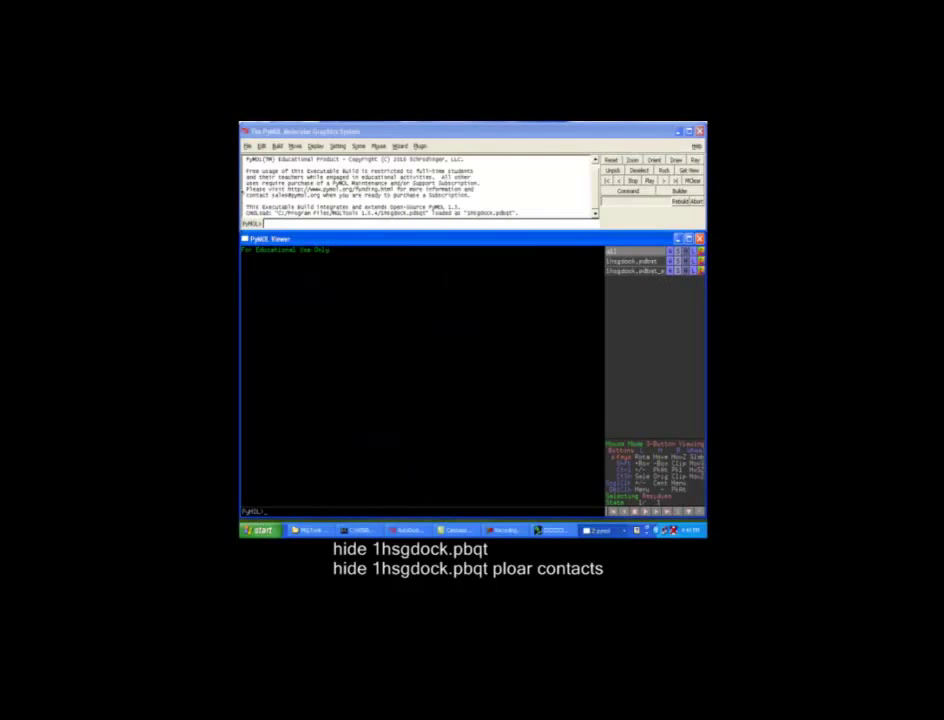
Step: Open the ligand structure file from the MGLTools 1.5.4 folder
click(247, 146)
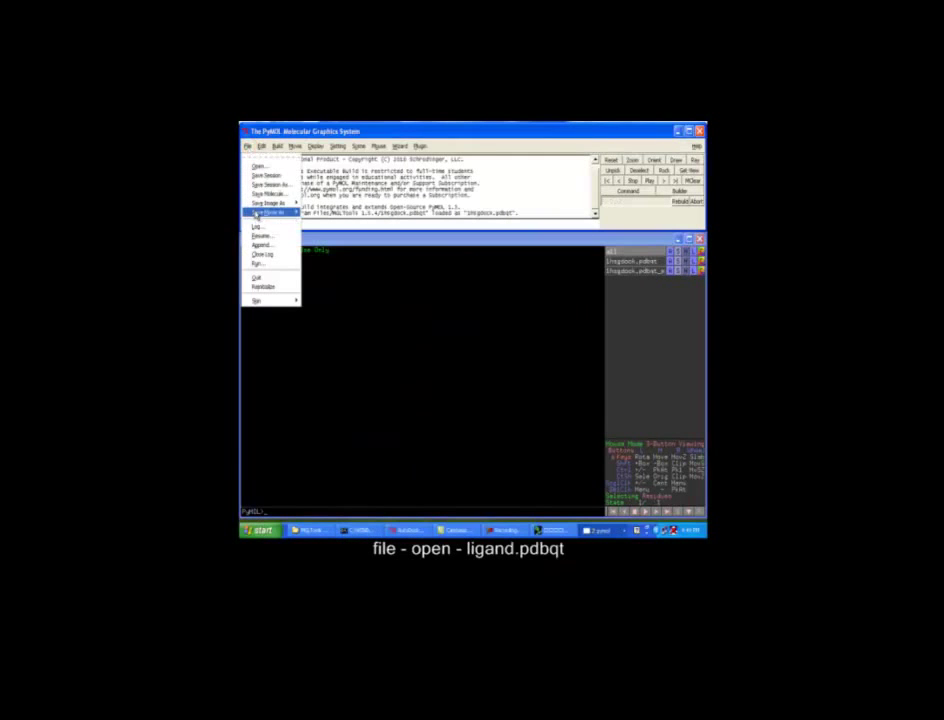
click(258, 166)
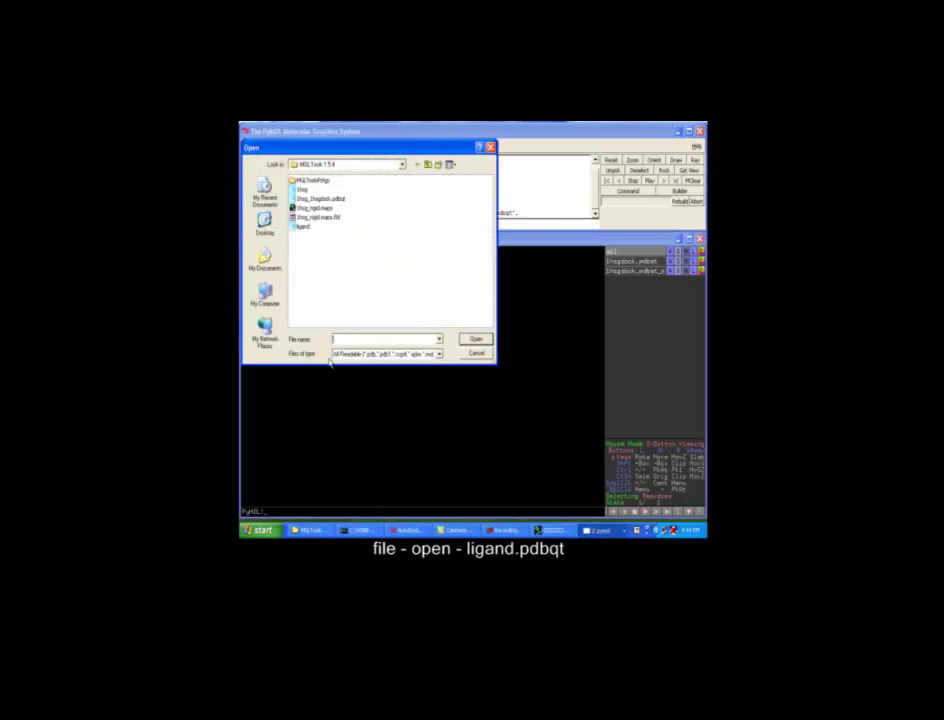
click(303, 227)
click(475, 339)
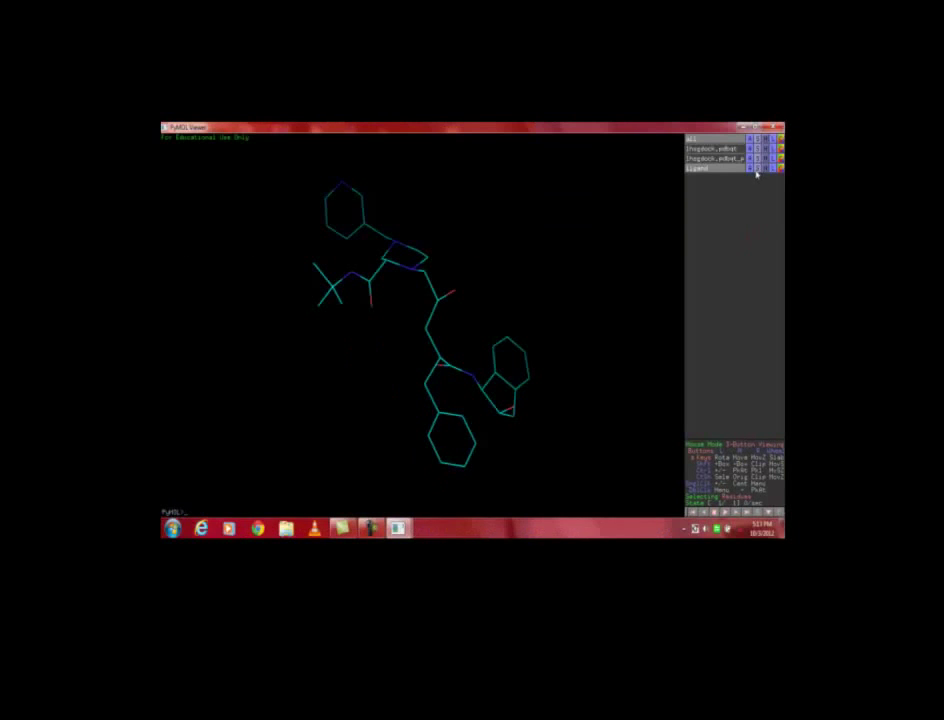
Step: Show the ligand as sticks and redisplay 1hsgdock.pdbqt to compare the original and docked ligand poses from several angles
click(757, 174)
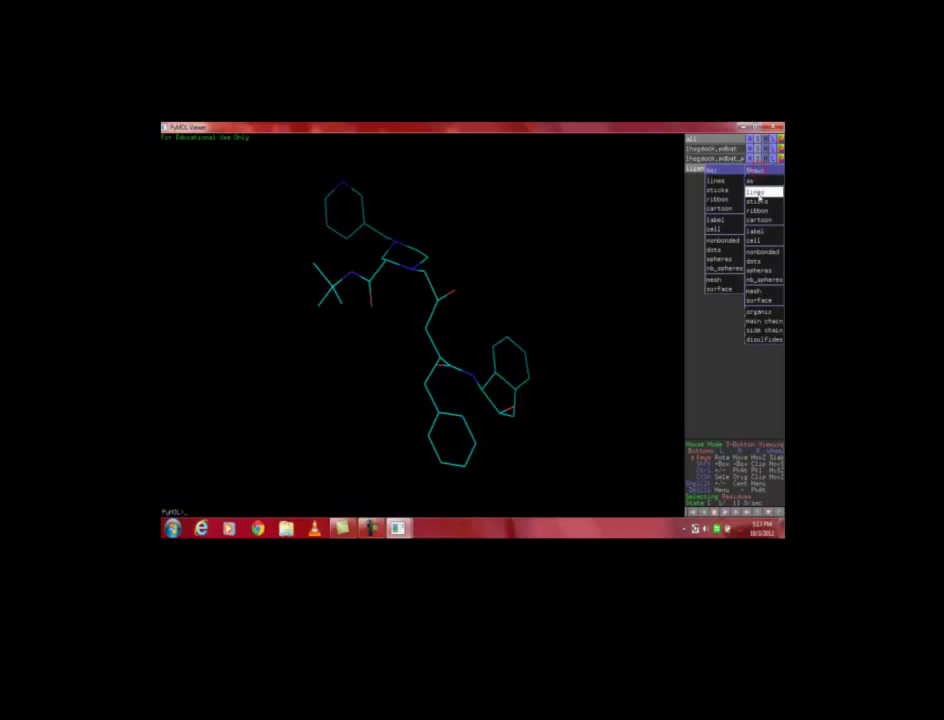
click(758, 203)
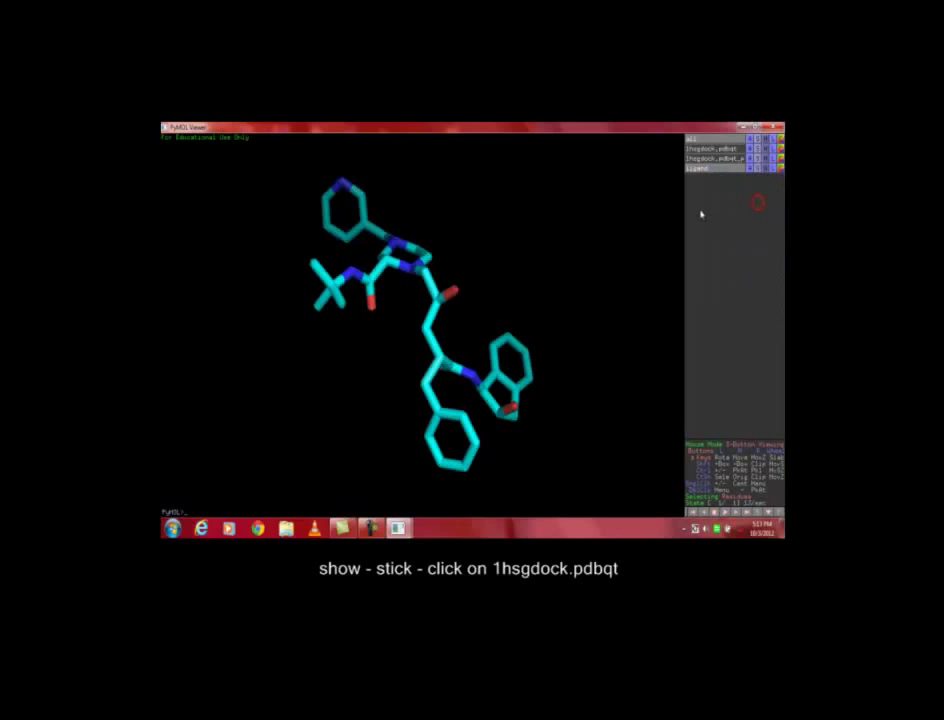
click(718, 150)
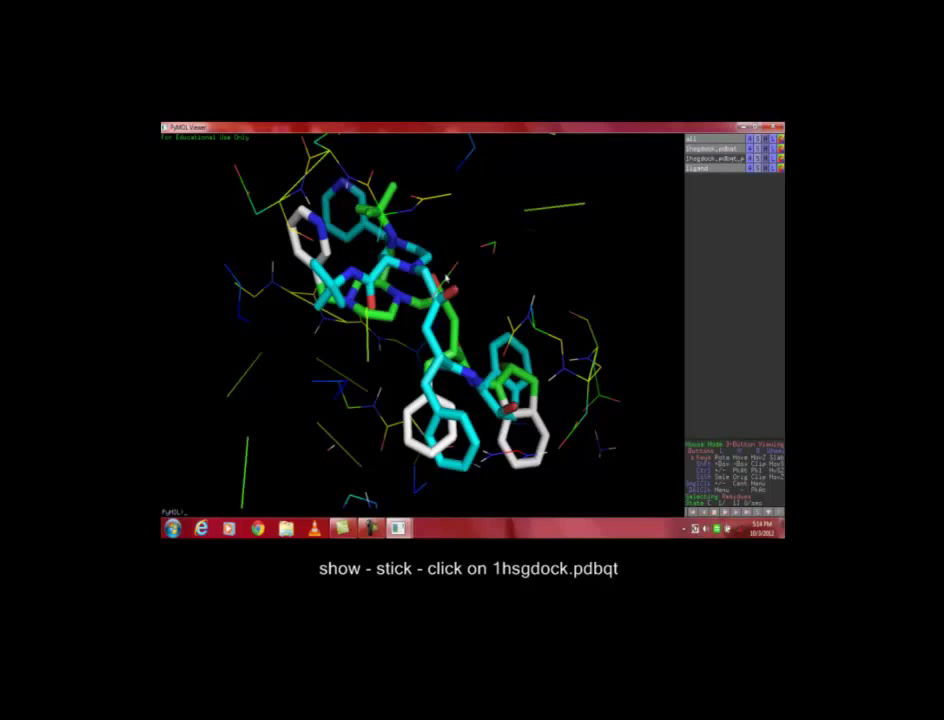
drag(397, 232, 415, 298)
drag(358, 412, 287, 438)
drag(470, 221, 491, 183)
drag(380, 199, 440, 230)
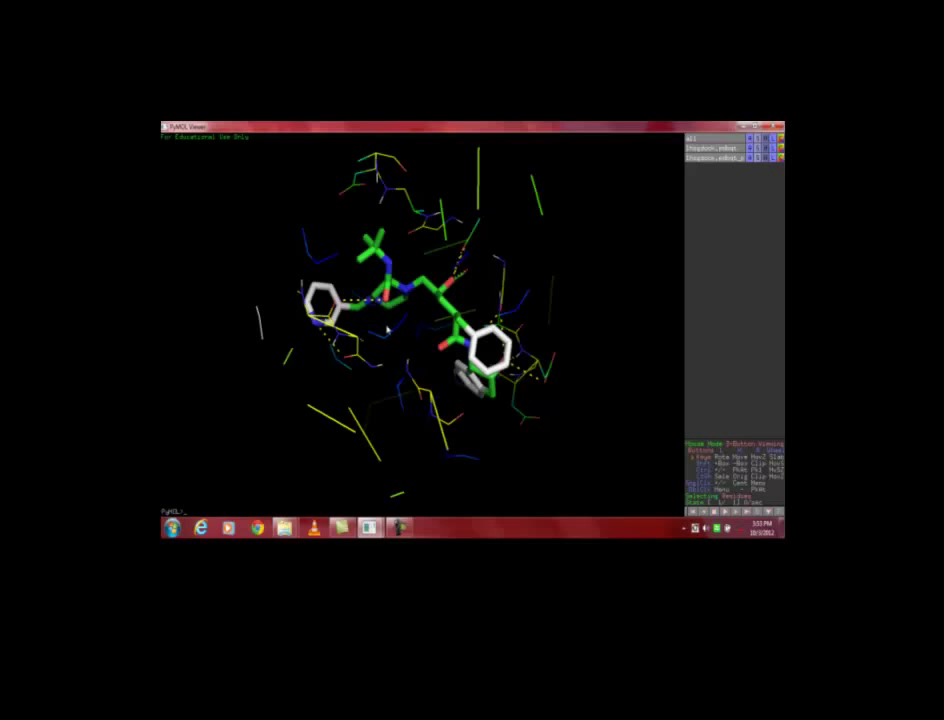
Step: Hide the polar contacts object, keeping the 1hsgdock.pdbqt complex displayed
drag(385, 328, 323, 126)
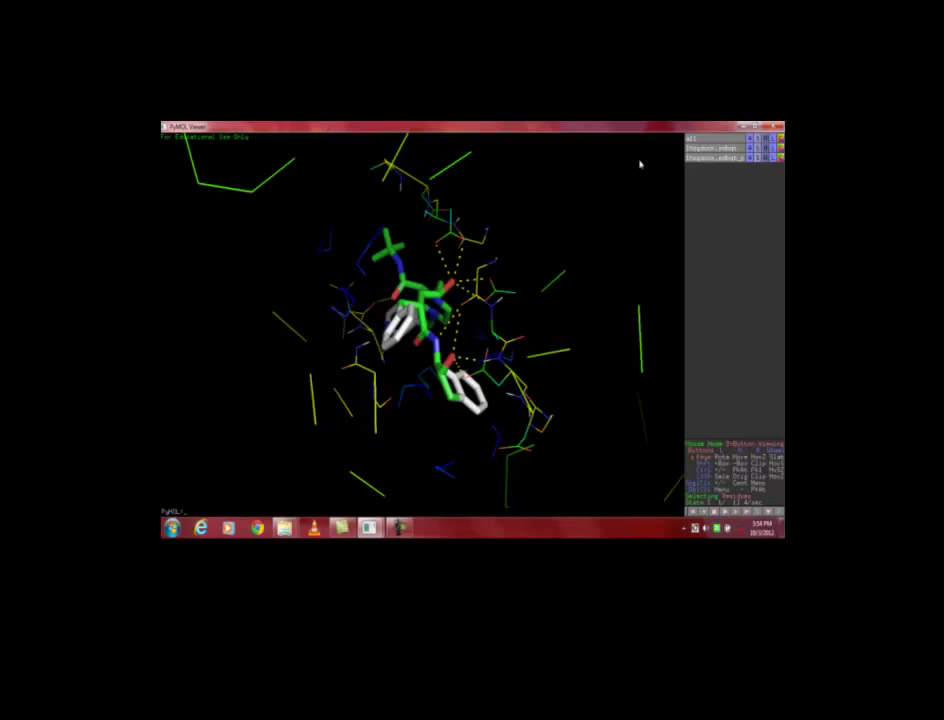
click(733, 161)
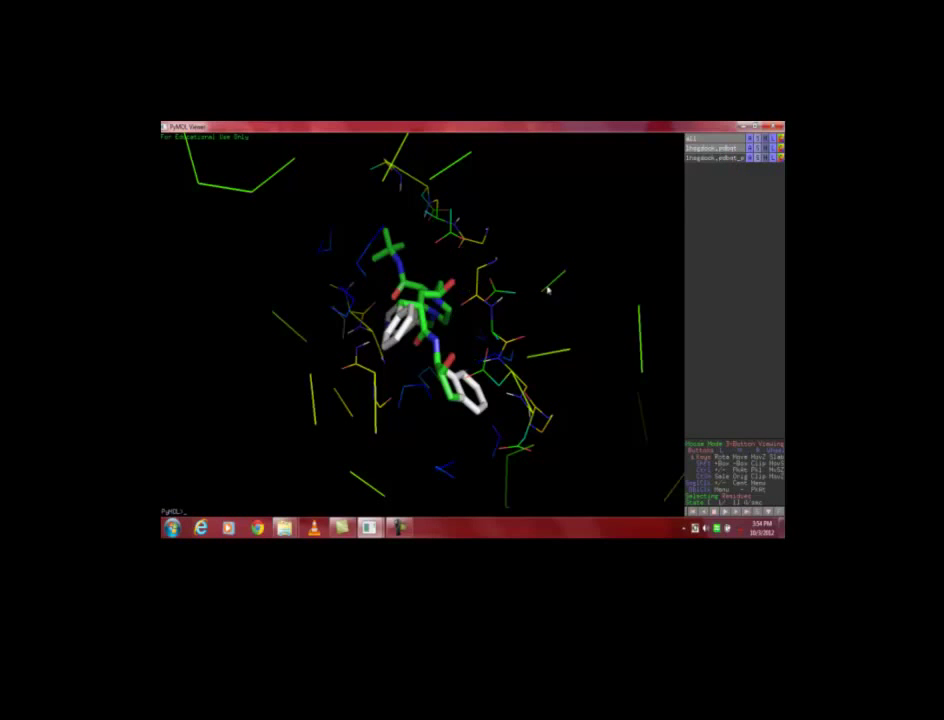
drag(491, 287, 407, 256)
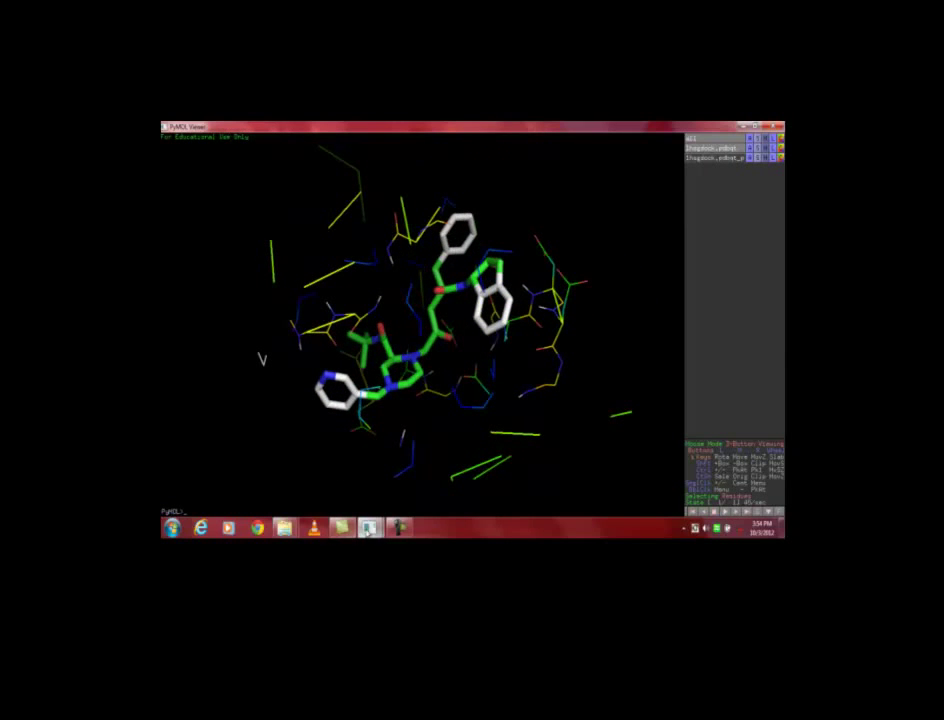
Step: Load the ligand structure file from the MGLTools 1.5.4 folder alongside the docked complex
mouse_move(369, 527)
click(400, 484)
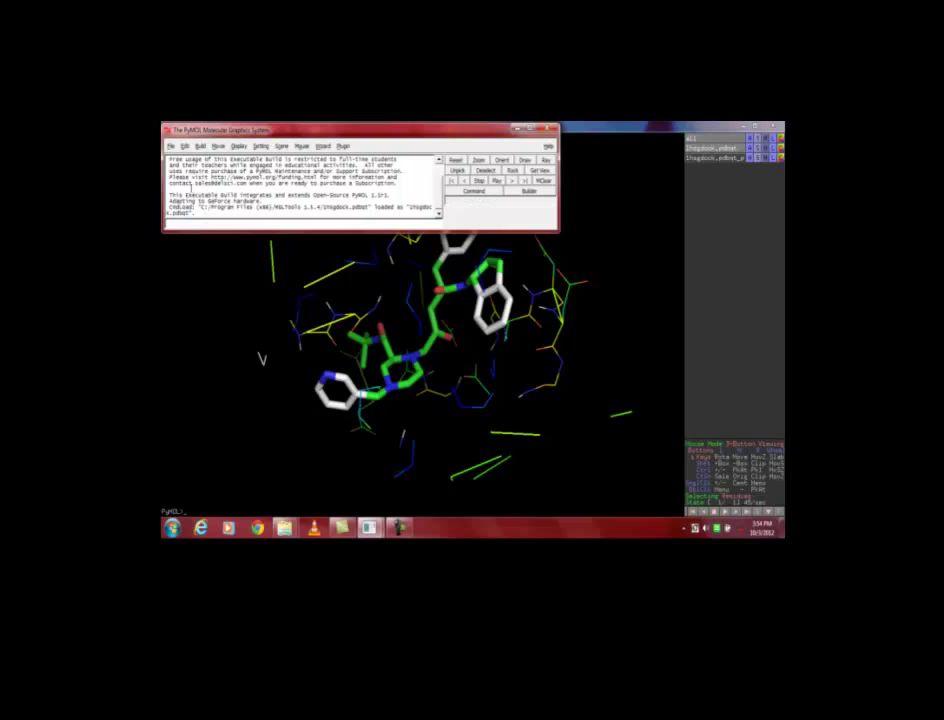
click(171, 146)
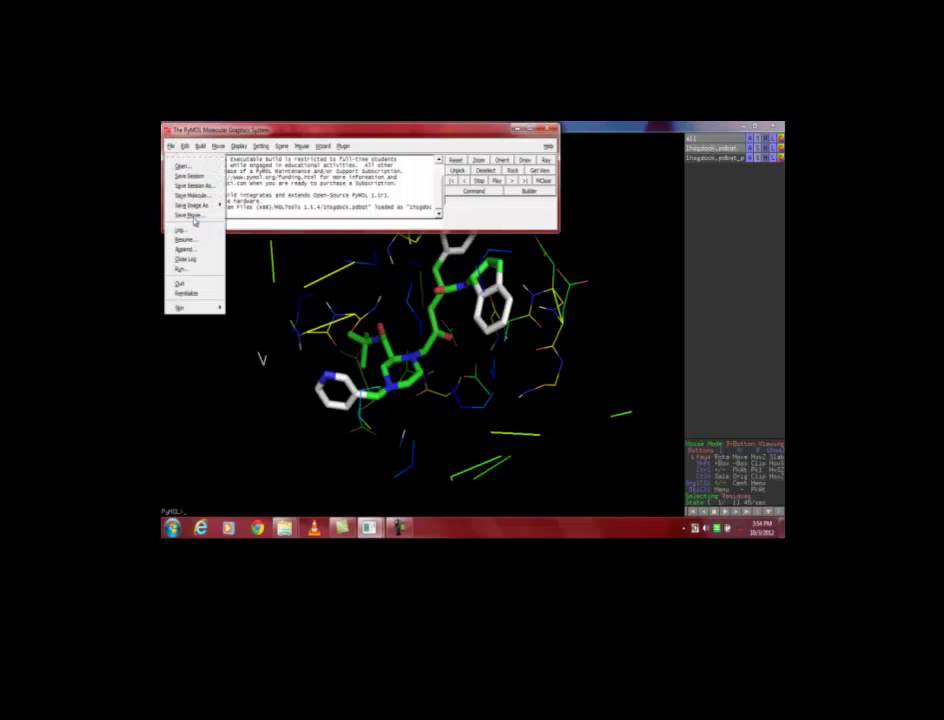
click(189, 167)
click(266, 226)
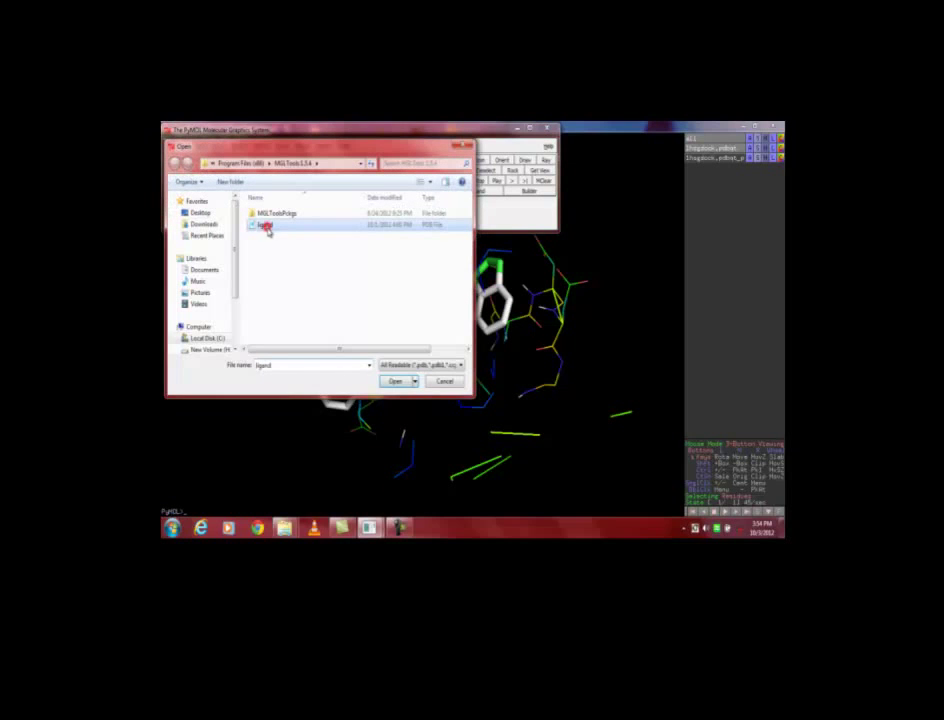
click(400, 383)
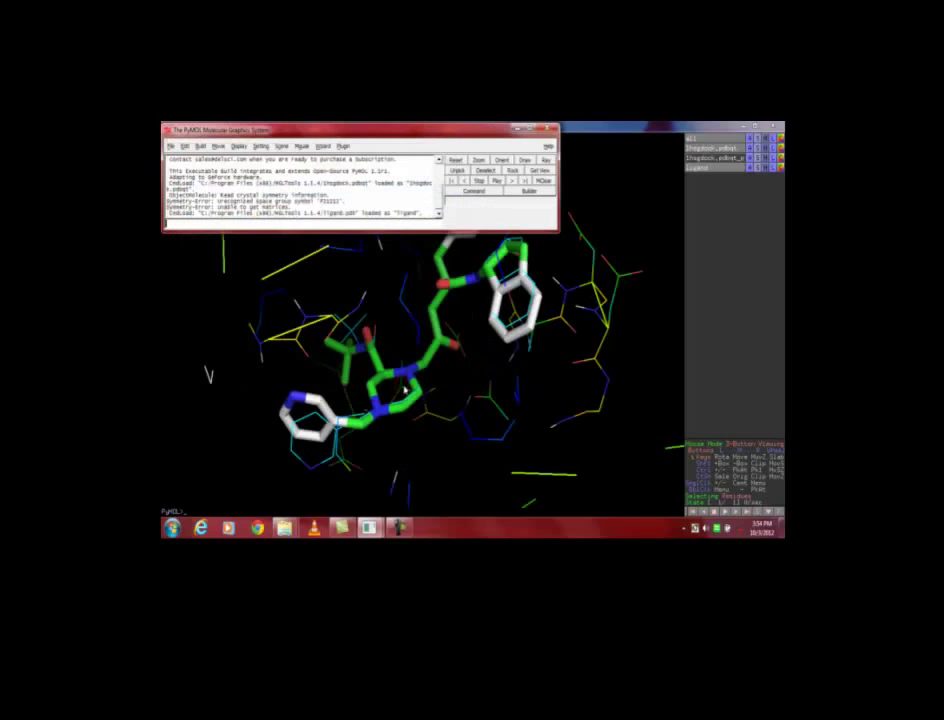
Step: Show the ligand object as sticks and compare its pose with the docked ligand from several angles
click(640, 210)
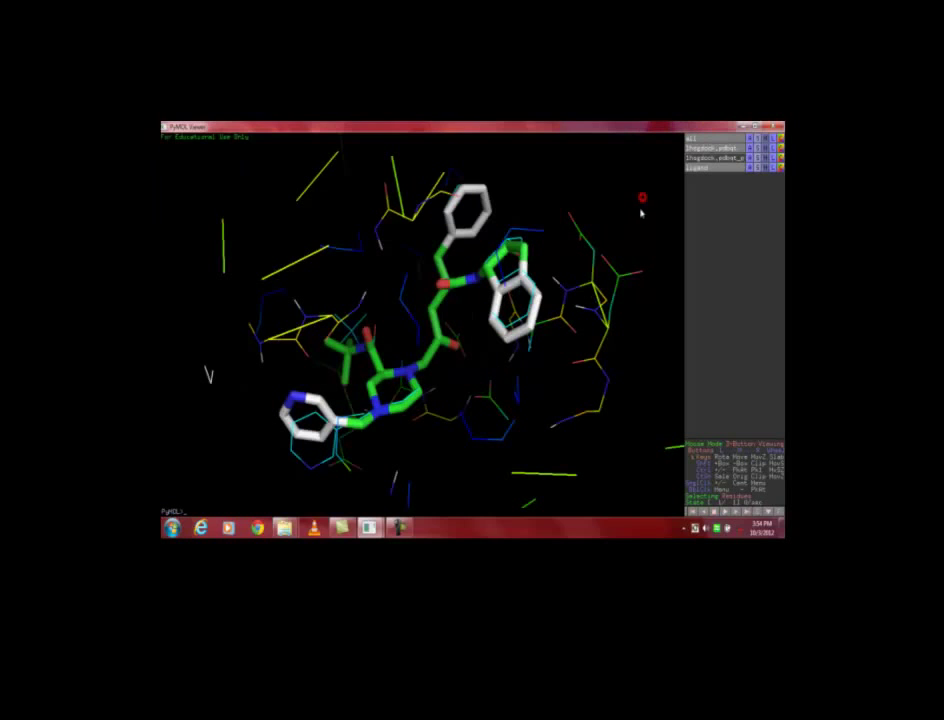
click(757, 174)
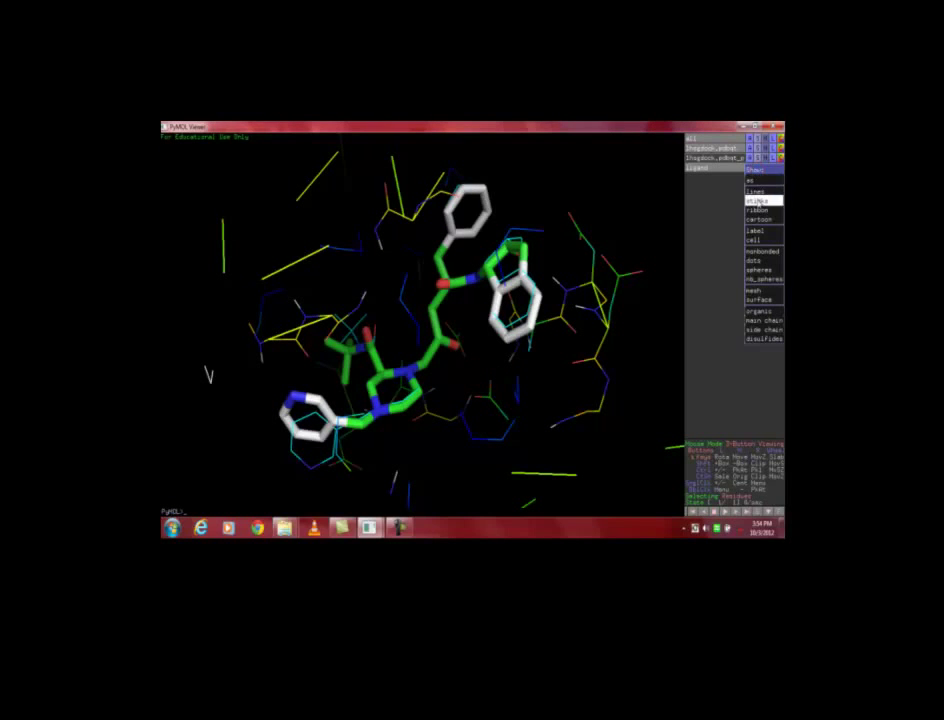
click(757, 203)
drag(365, 200, 367, 270)
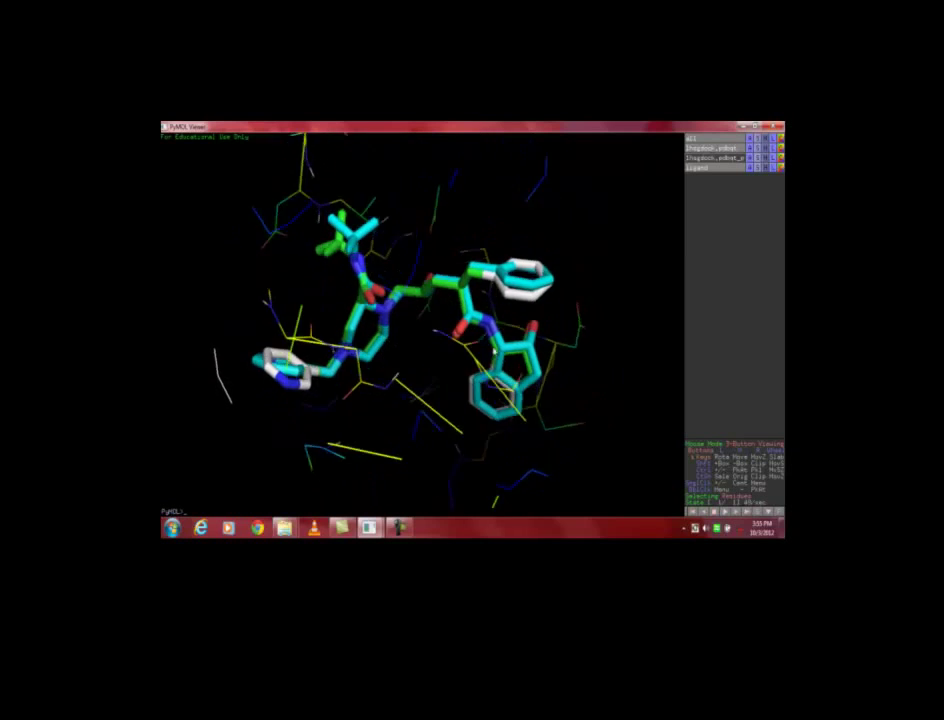
drag(318, 239, 454, 312)
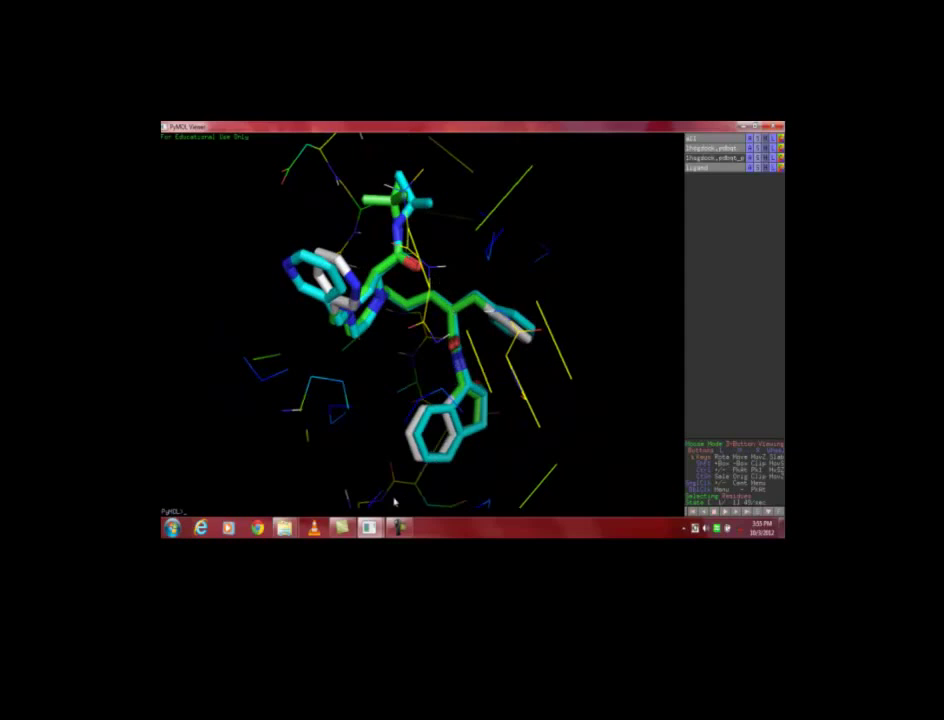
Step: Save the current view of the overlaid ligands as a PNG image named 1hsgdockimage in the MGLTools 1.5.4 folder
mouse_move(369, 527)
click(409, 471)
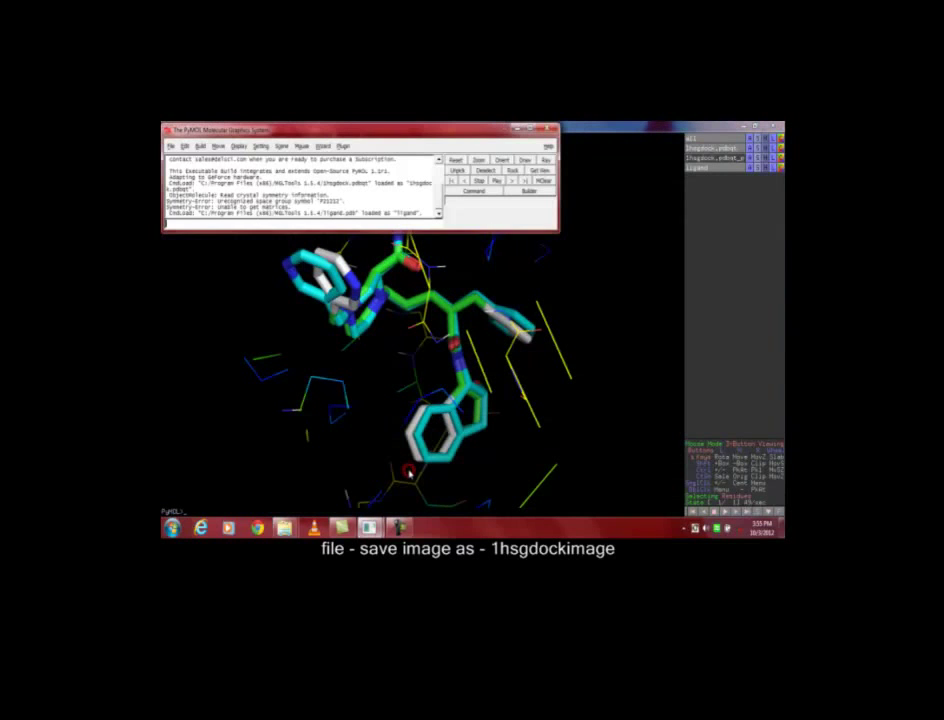
click(171, 147)
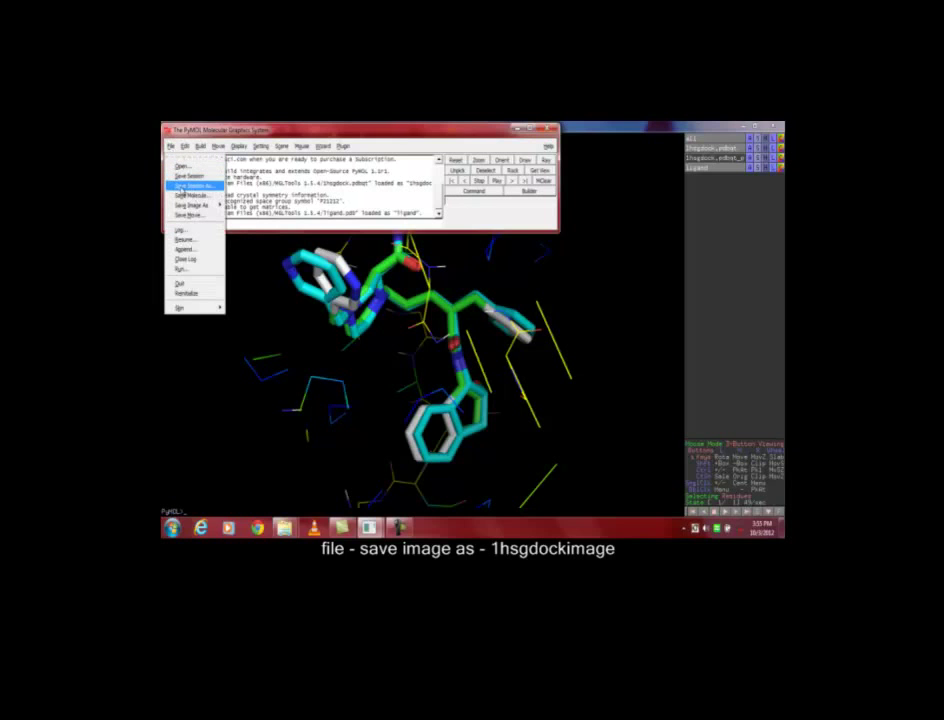
mouse_move(181, 206)
click(238, 205)
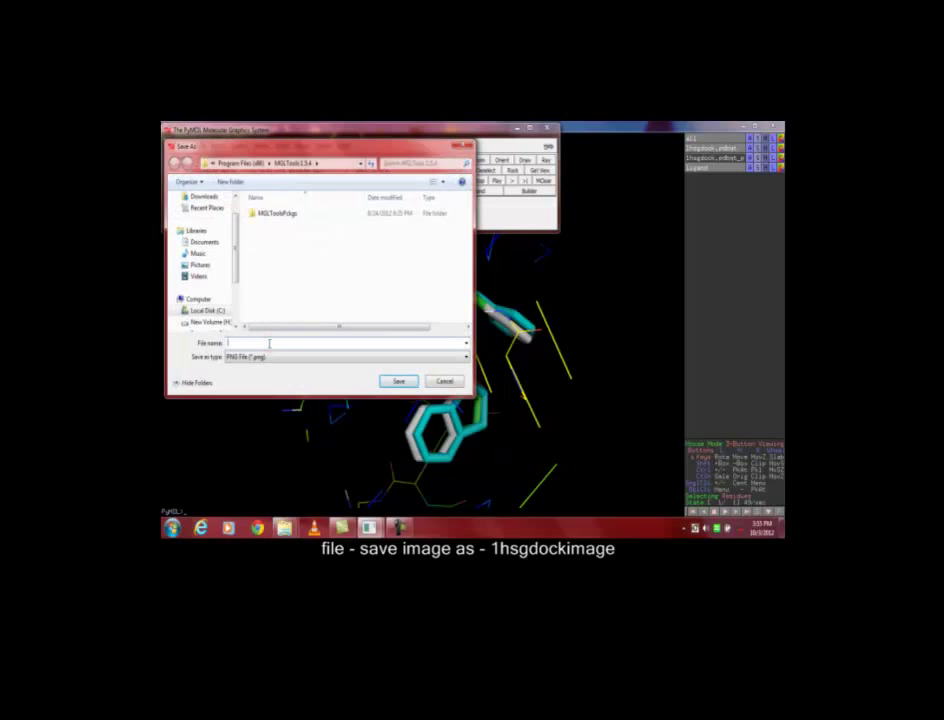
text(1)
text(hs)
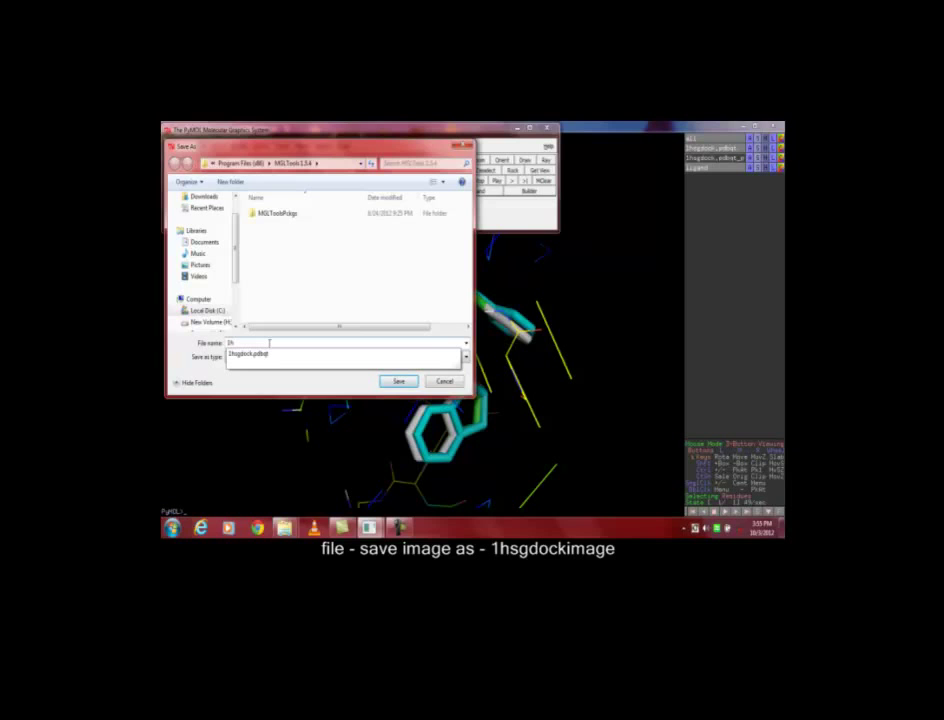
text(gdock.pn)
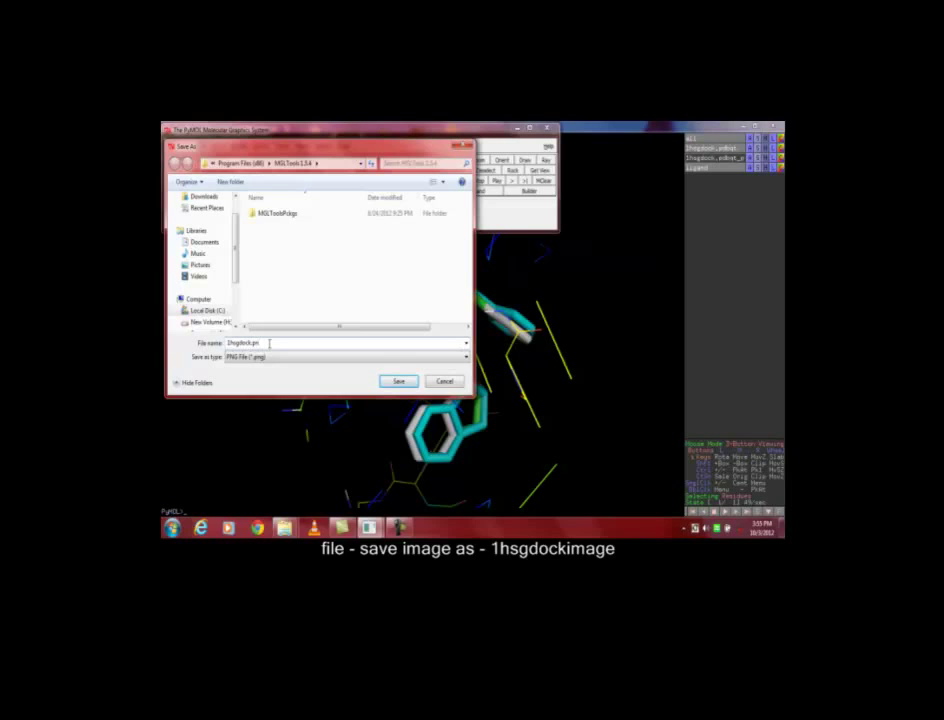
key(BackSpace)
key(BackSpace)
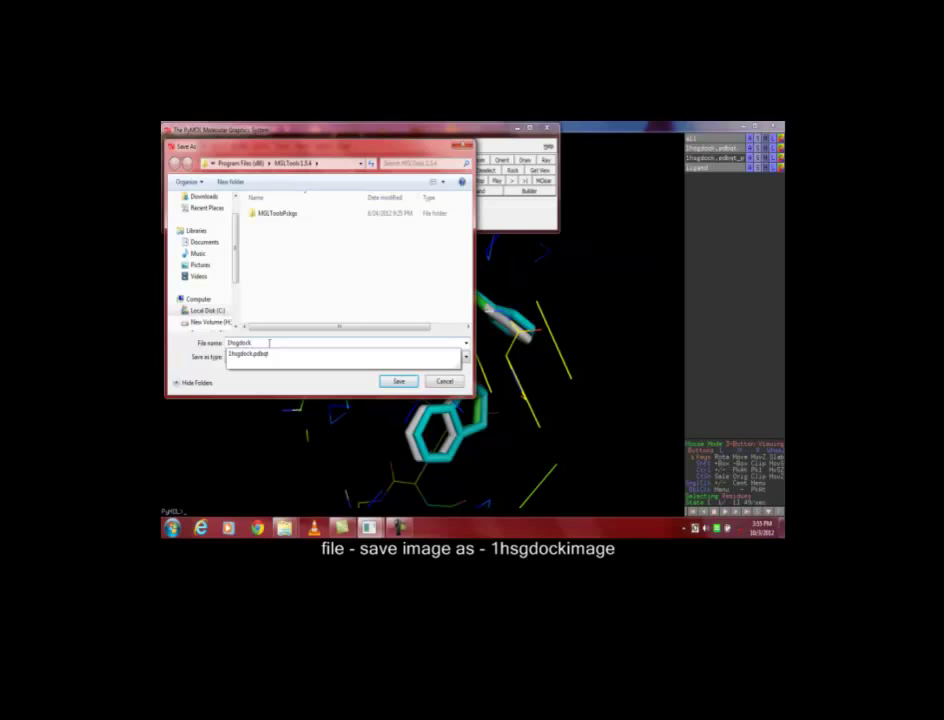
text(image)
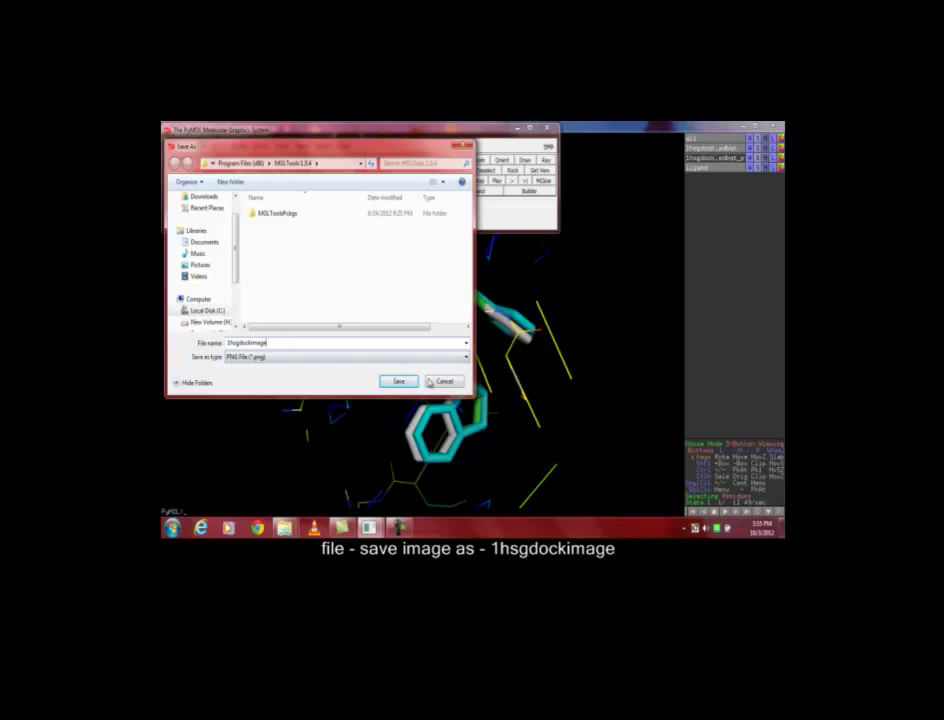
click(465, 357)
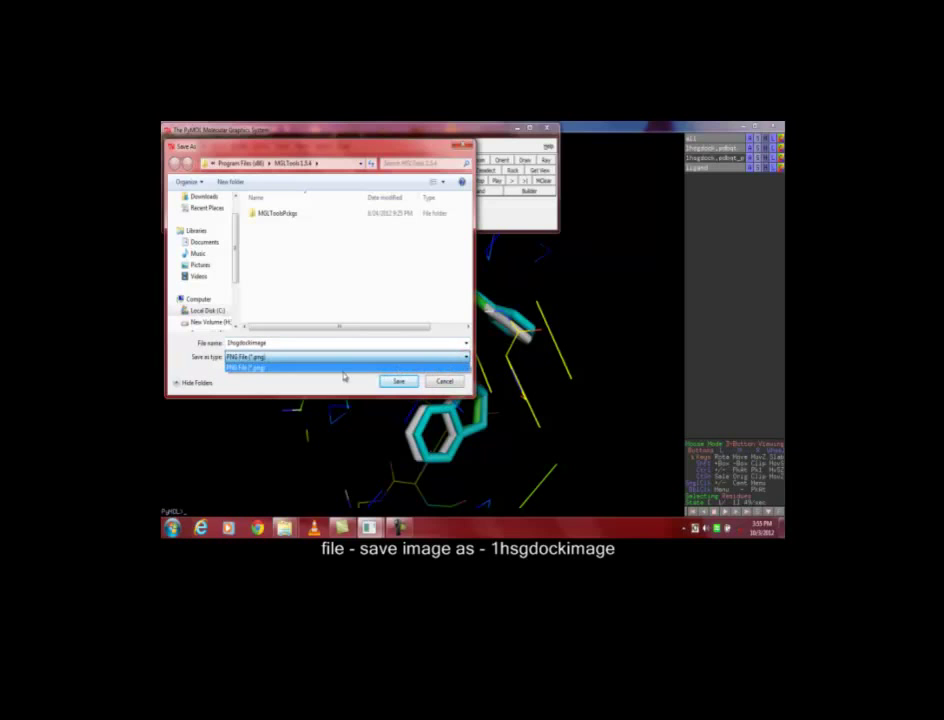
click(303, 367)
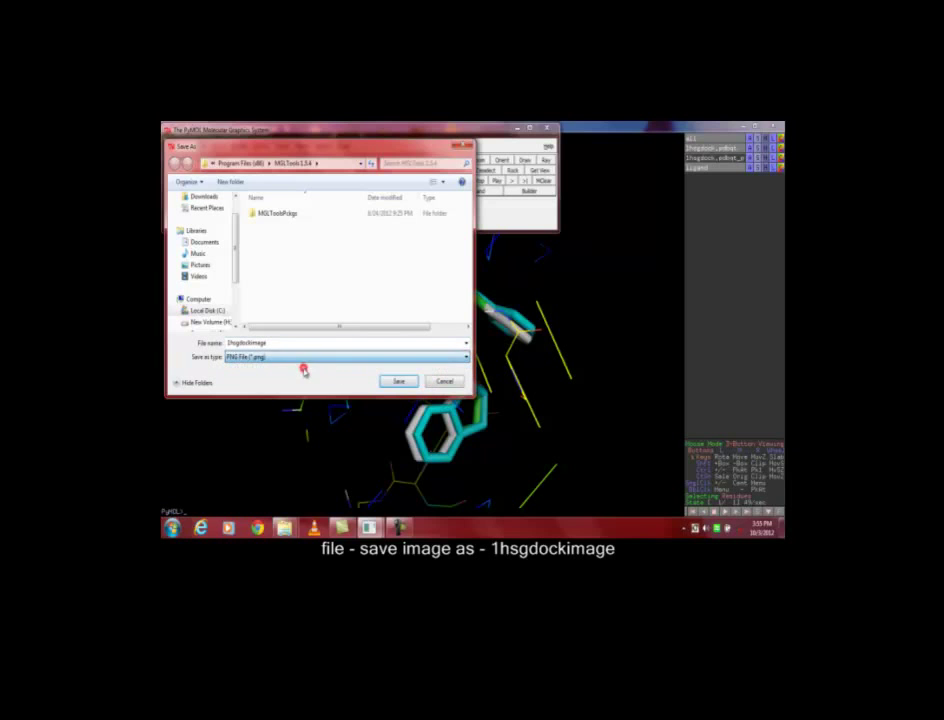
click(397, 381)
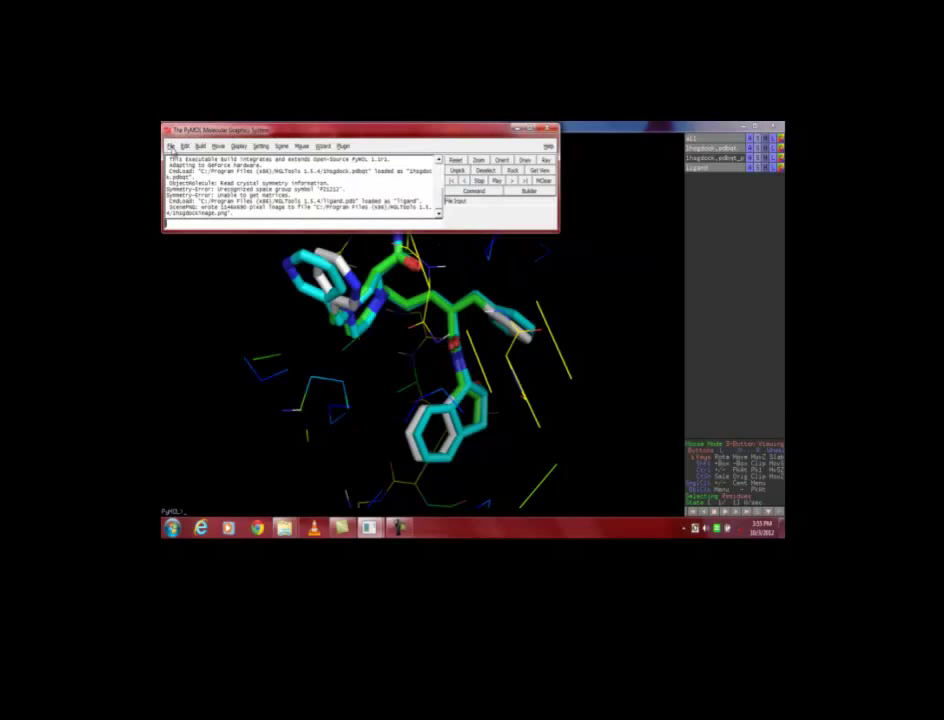
Step: Quit PyMOL
click(171, 148)
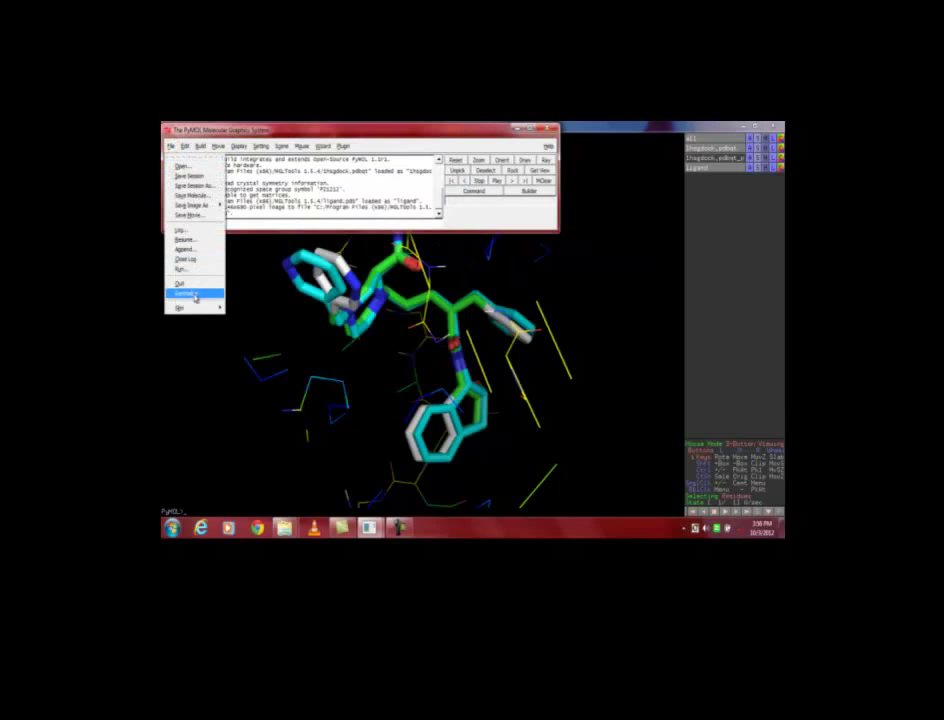
mouse_move(188, 306)
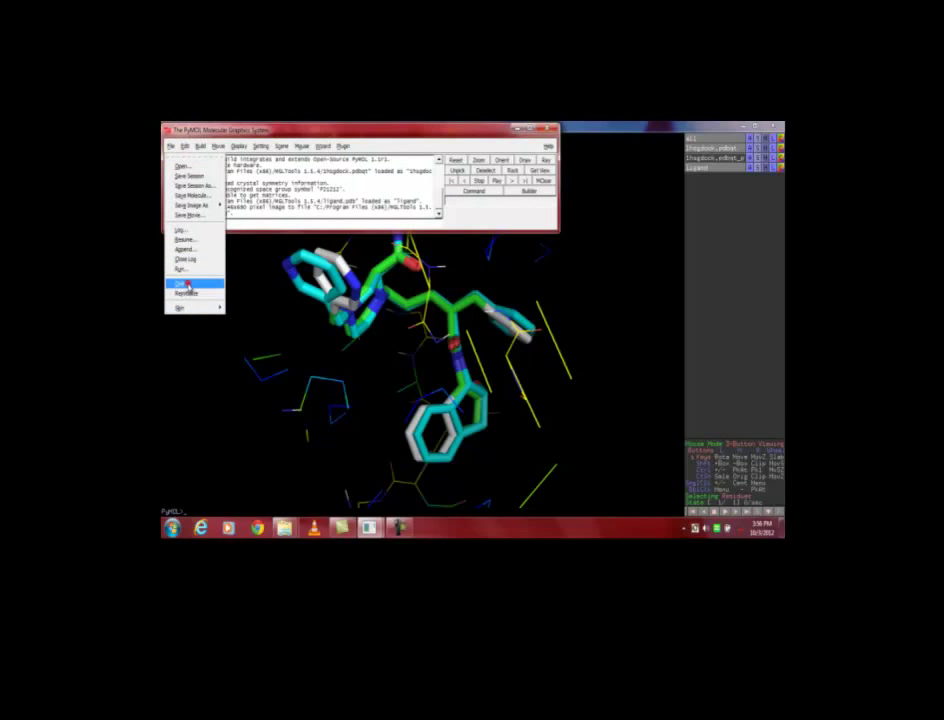
click(182, 284)
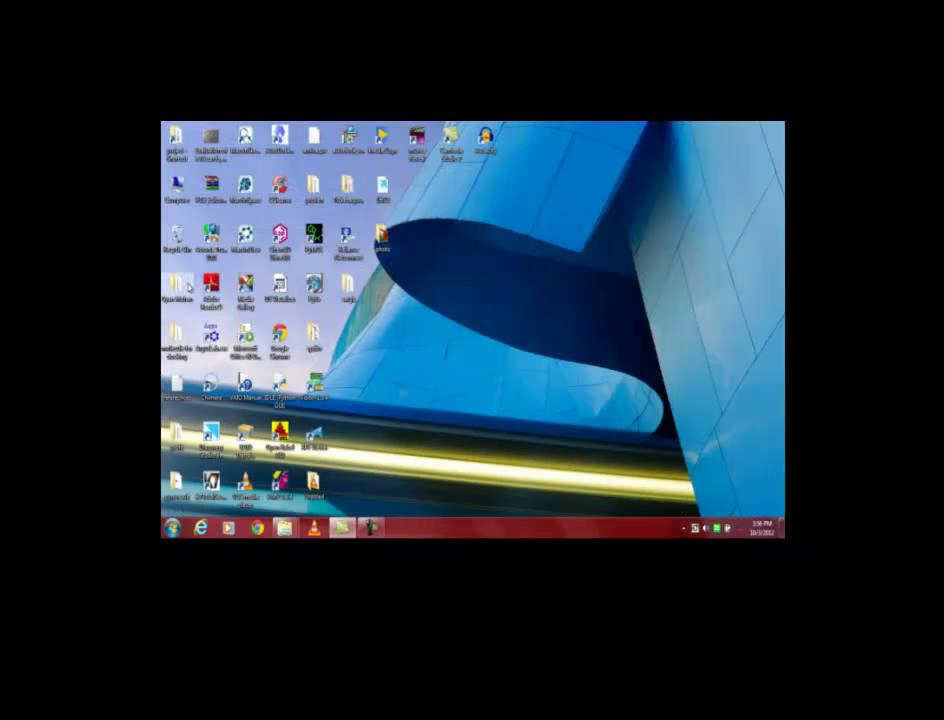